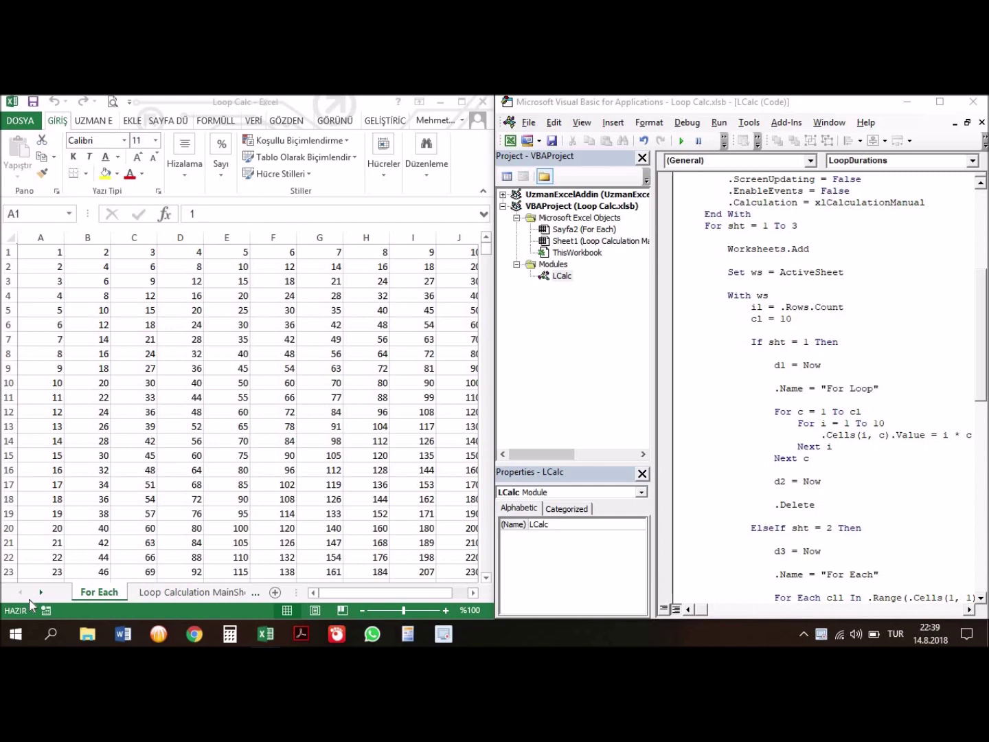
# - Delete the For Each worksheet from the sheet tabs and confirm the deletion
pyautogui.rightClick(94, 593)
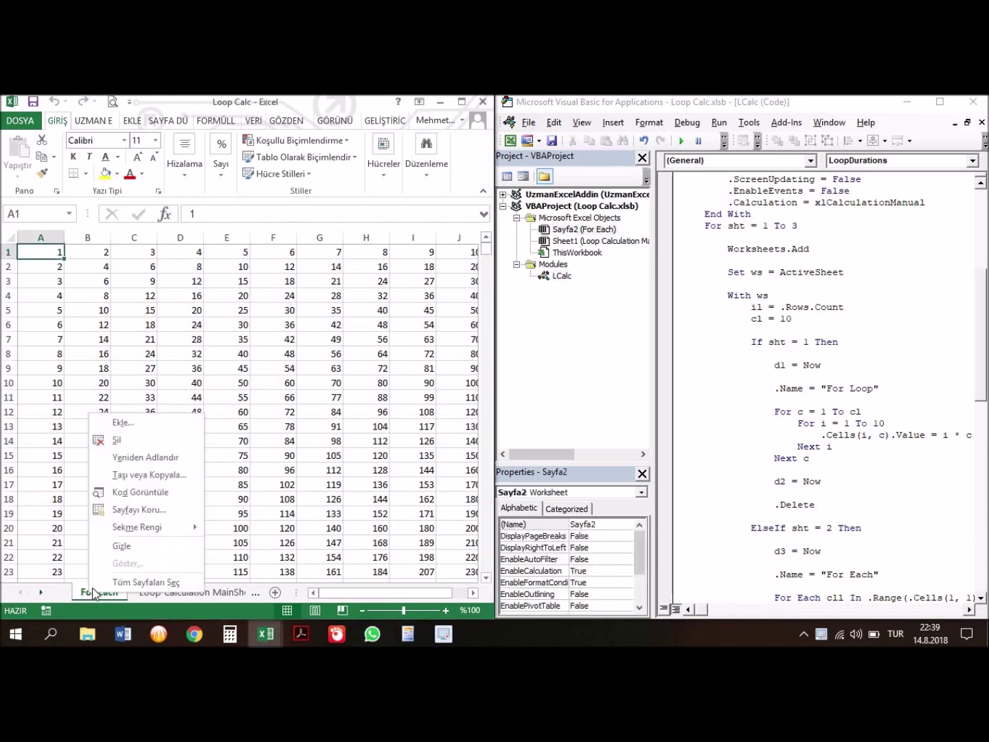
pyautogui.click(149, 438)
pyautogui.click(484, 400)
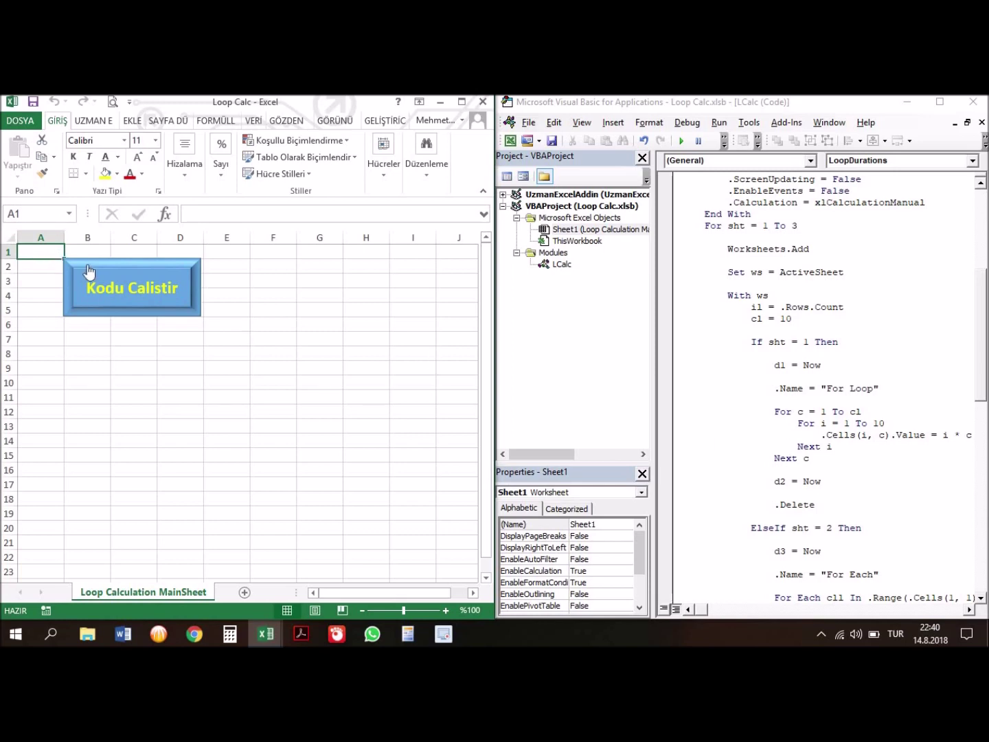
pyautogui.write('1')
pyautogui.press('Return')
pyautogui.write('2')
pyautogui.press('Return')
pyautogui.write('3')
pyautogui.press('Return')
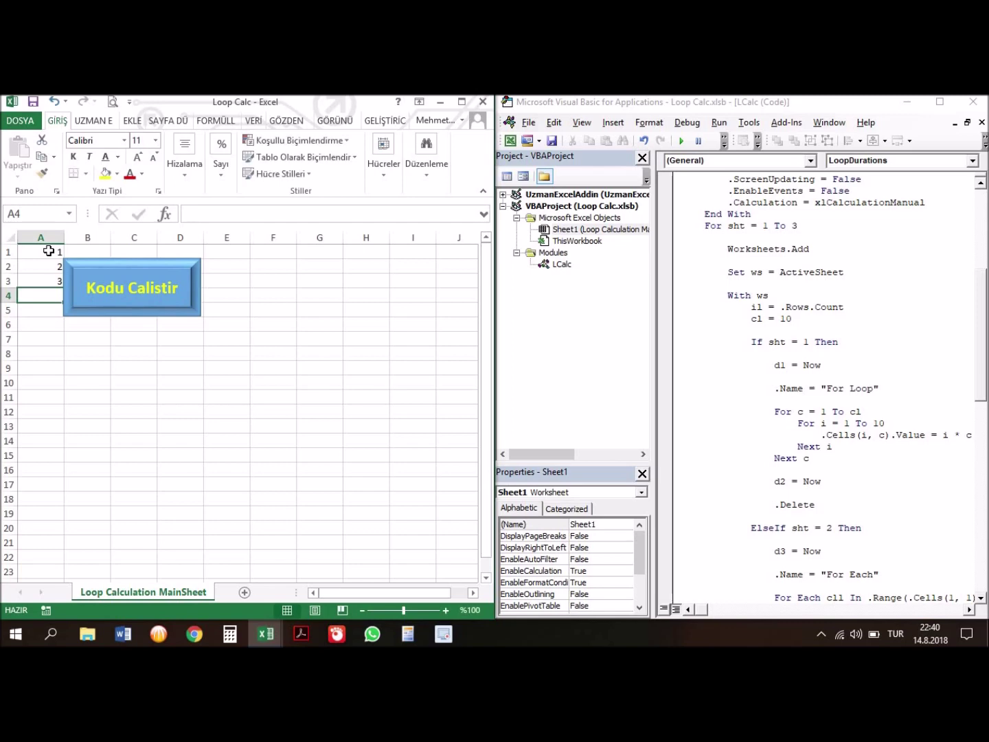
pyautogui.press('Up')
pyautogui.press('Up')
pyautogui.press('Up')
pyautogui.press('Right')
pyautogui.write('2')
pyautogui.press('Return')
pyautogui.press('Return')
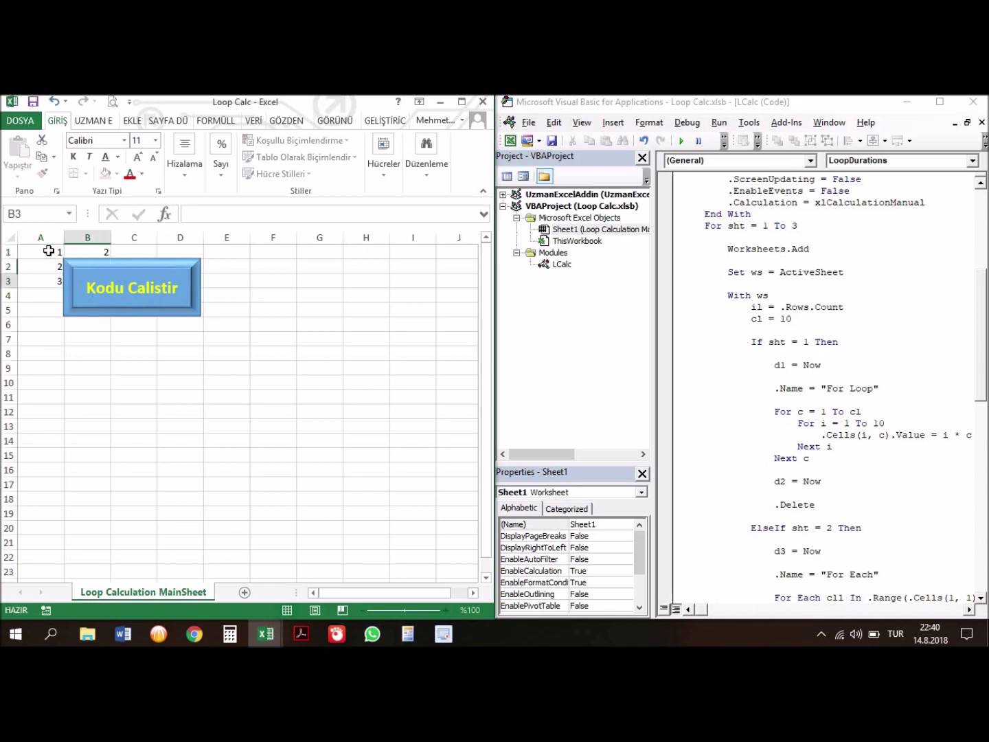
pyautogui.press('Return')
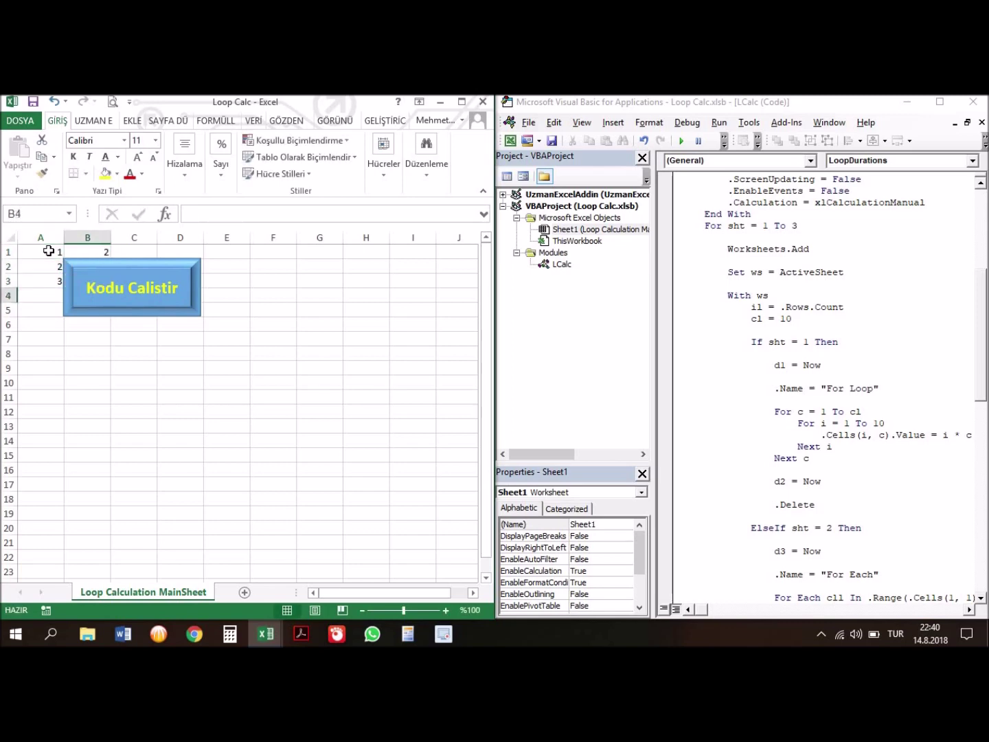
pyautogui.press('Left')
pyautogui.press('Up')
pyautogui.press('Up')
pyautogui.press('Up')
pyautogui.hotkey('shift', 'Down')
pyautogui.hotkey('shift', 'Down')
pyautogui.hotkey('shift', 'Right')
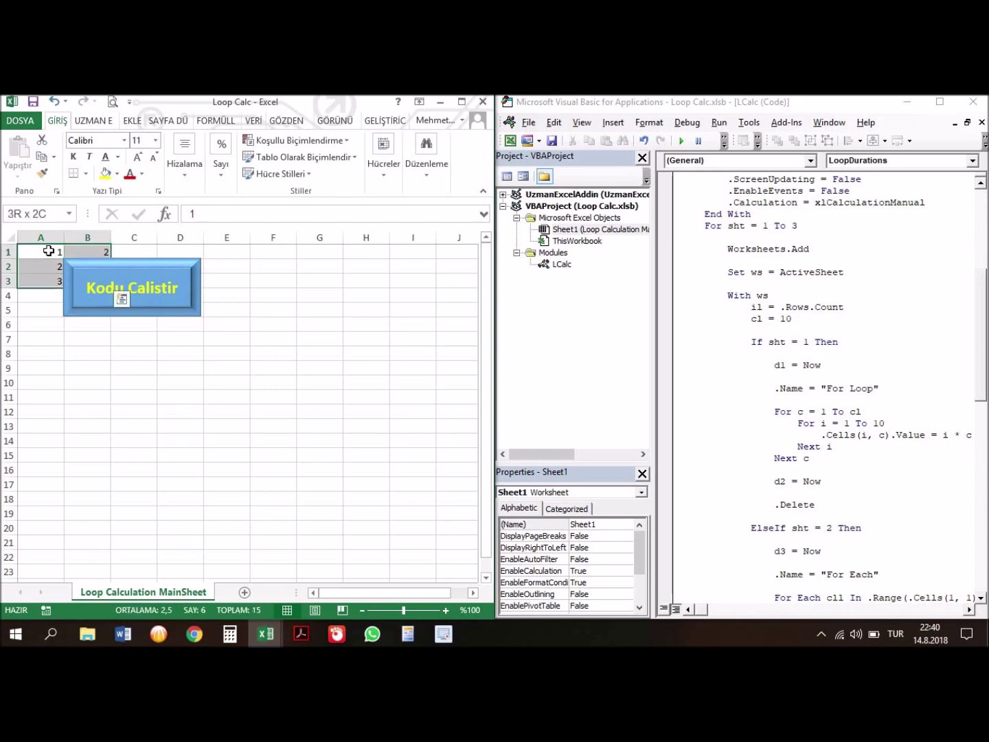
pyautogui.press('Delete')
pyautogui.click(49, 251)
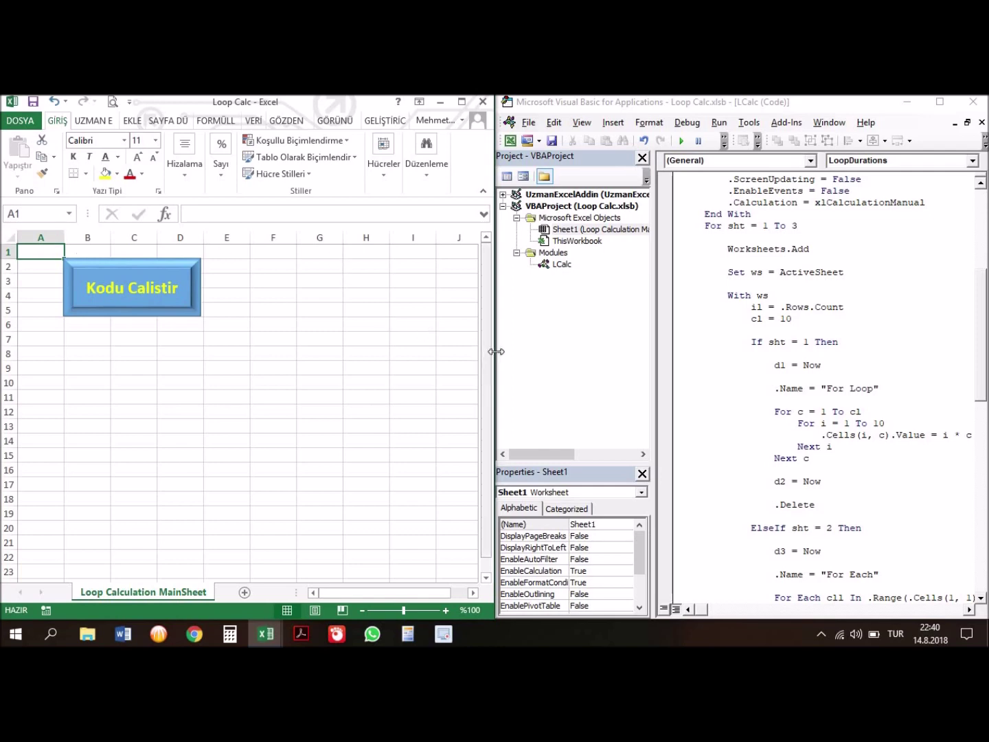
# - Arrange the Excel and VBA windows side by side and change the inner loop limit from 10 to il
pyautogui.moveTo(496, 352); pyautogui.dragTo(424, 353)
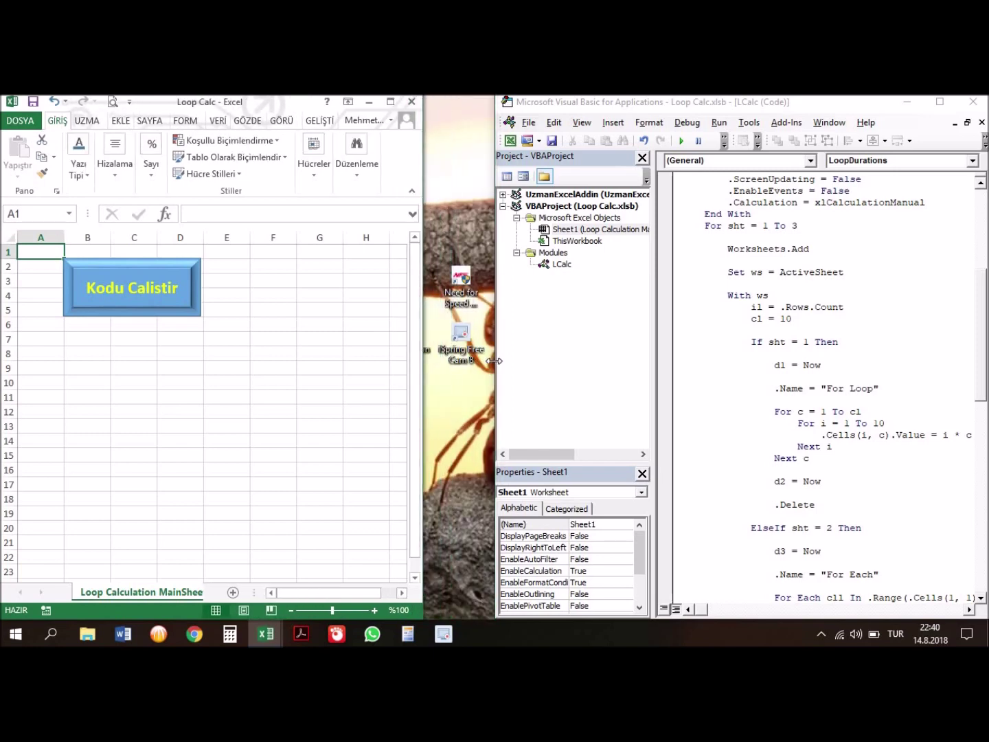
pyautogui.moveTo(495, 361); pyautogui.dragTo(424, 359)
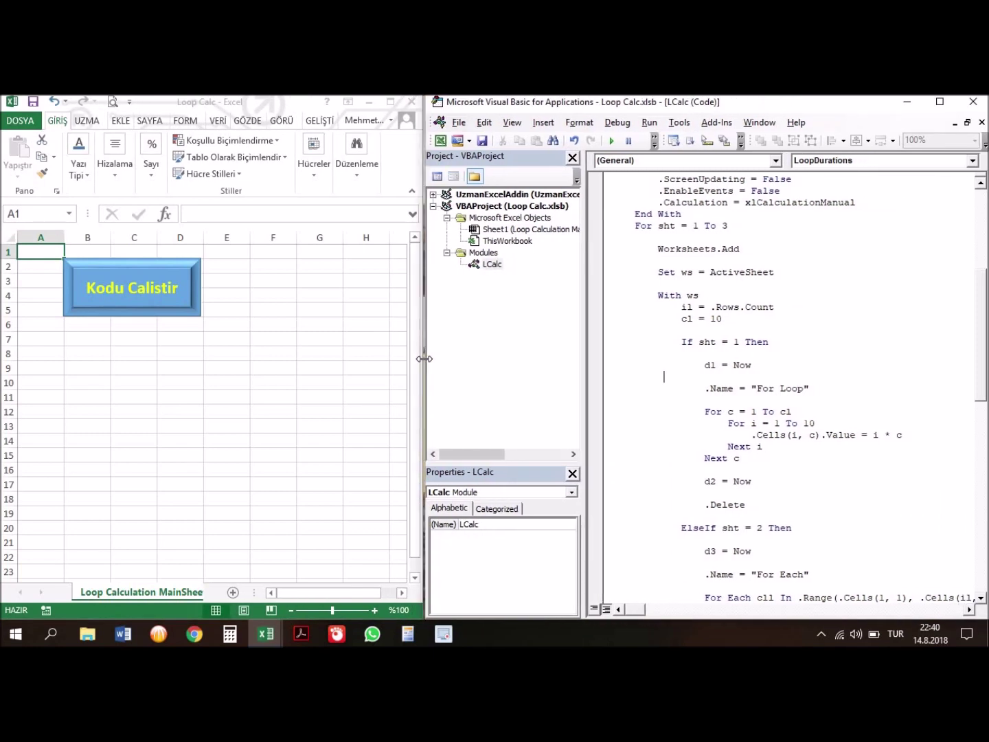
pyautogui.click(753, 389)
pyautogui.doubleClick(811, 422)
pyautogui.write('il')
pyautogui.press('Down')
pyautogui.press('Down')
pyautogui.press('Down')
pyautogui.click(302, 312)
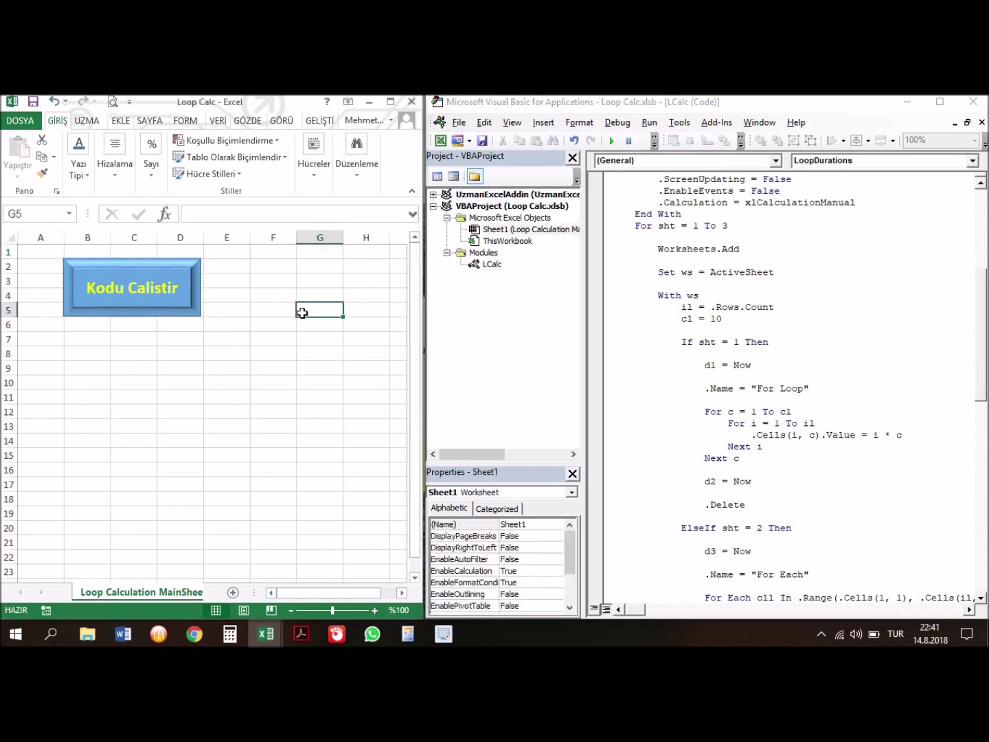
# - Enter the label Do While in G5 and For in G6
pyautogui.write('Do While')
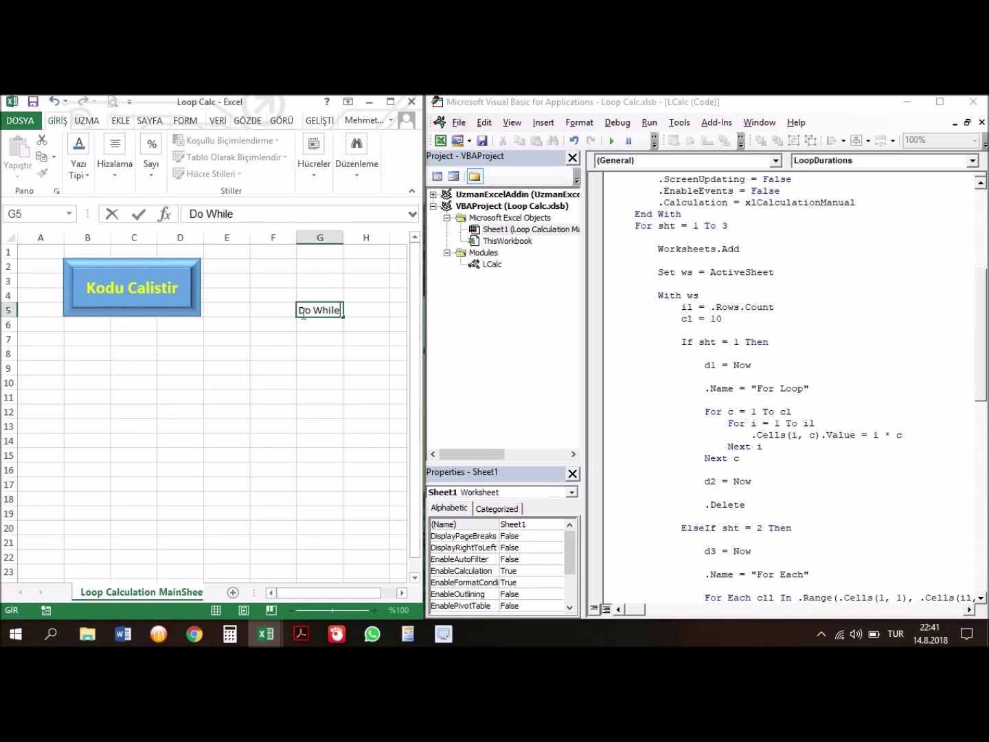
pyautogui.press('Return')
pyautogui.click(303, 312)
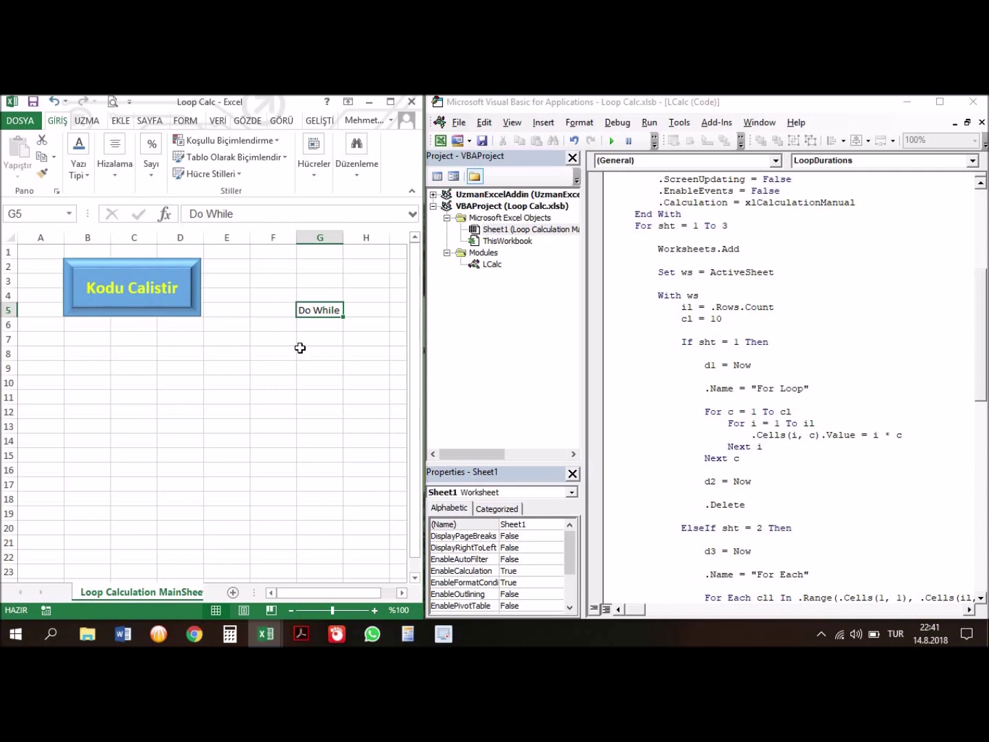
pyautogui.press('Down')
pyautogui.write('For')
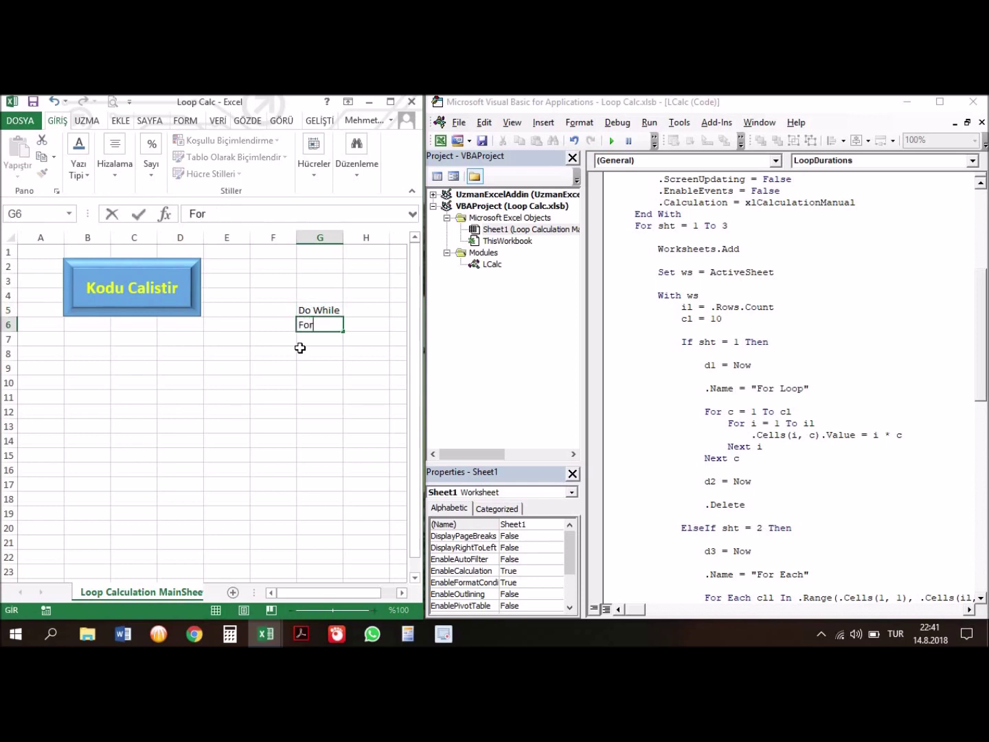
pyautogui.press('Return')
pyautogui.press('Up')
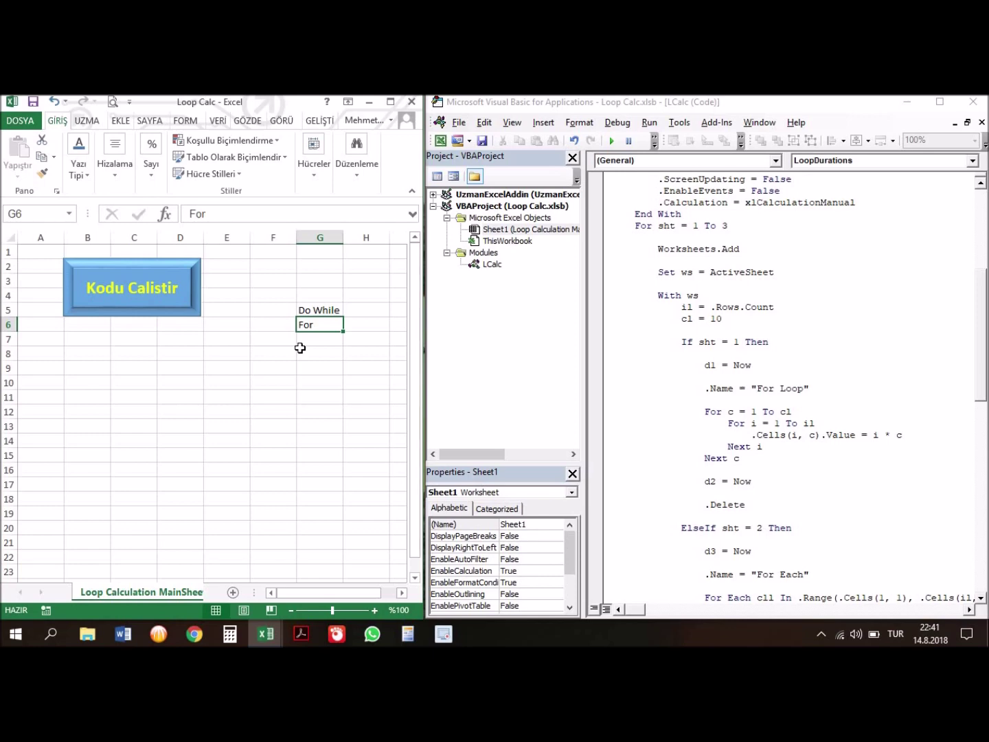
# - Add and then remove a blank line below d1 = Now, leaving the macro unchanged
pyautogui.click(686, 373)
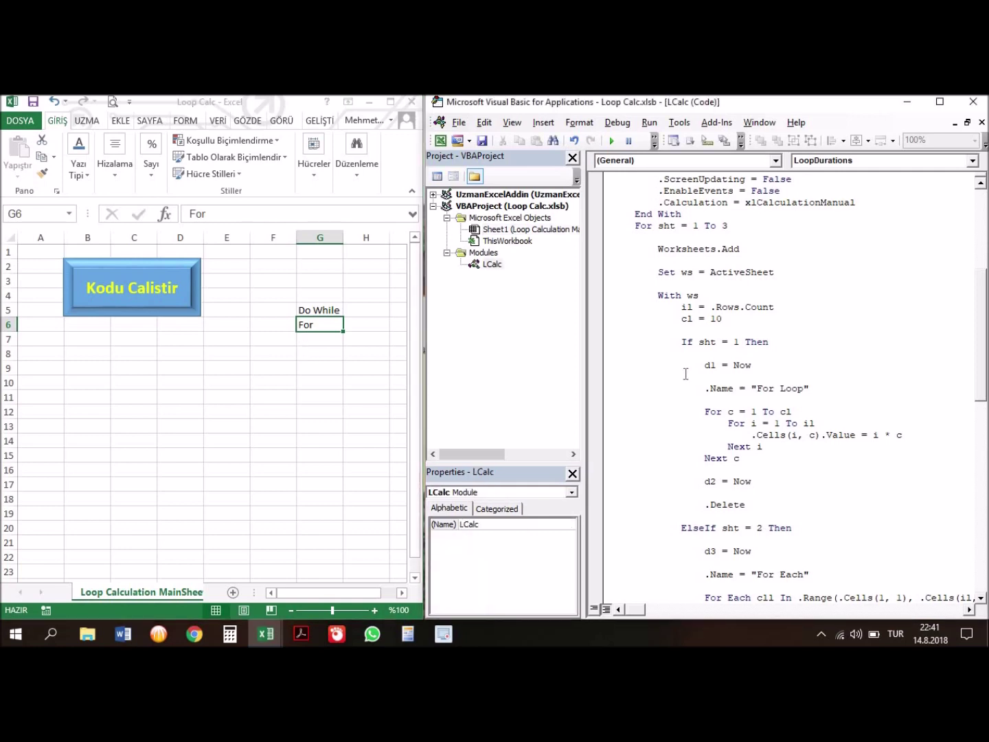
pyautogui.press('Return')
pyautogui.press('BackSpace')
pyautogui.press('BackSpace')
pyautogui.press('BackSpace')
pyautogui.press('BackSpace')
pyautogui.press('BackSpace')
pyautogui.press('BackSpace')
pyautogui.press('BackSpace')
pyautogui.press('BackSpace')
pyautogui.press('BackSpace')
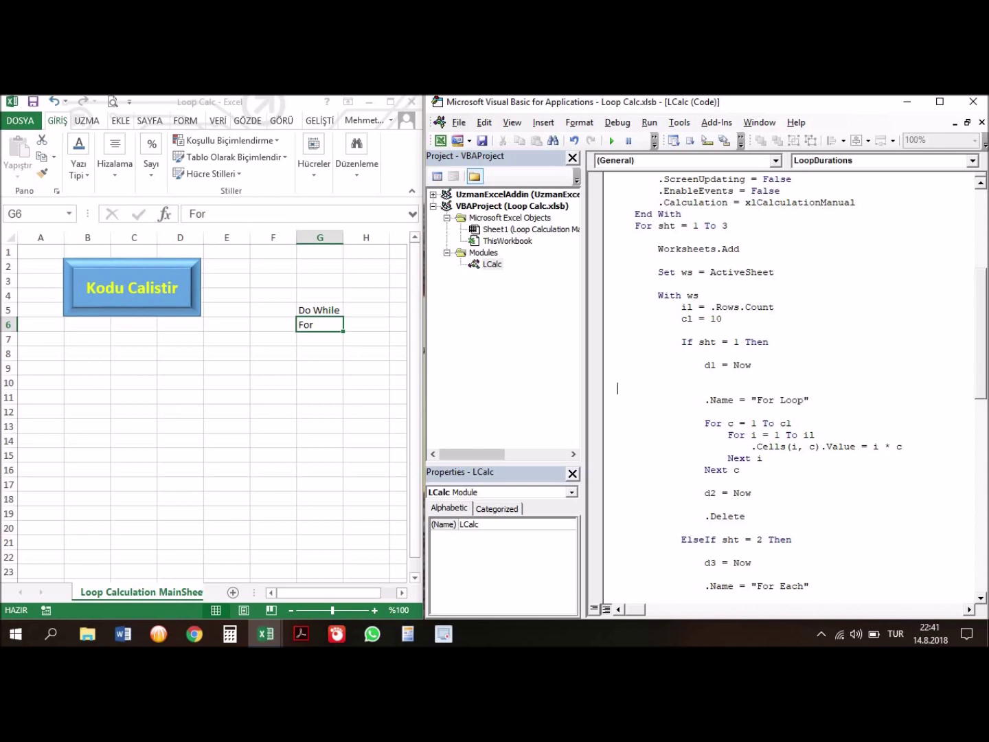
pyautogui.press('BackSpace')
pyautogui.press('BackSpace')
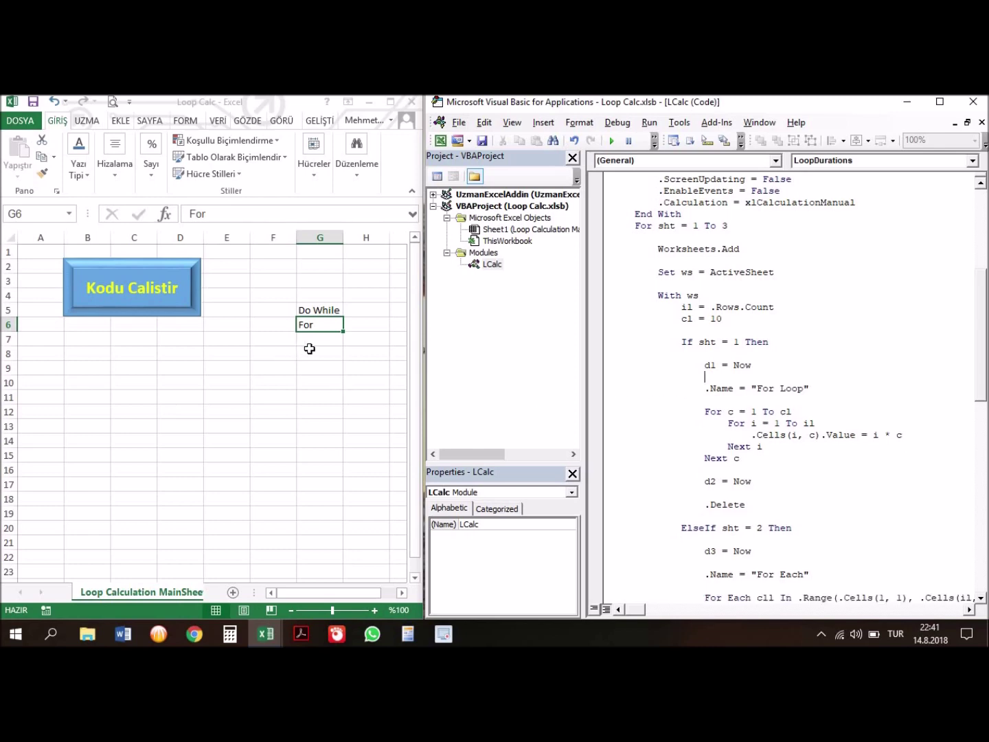
# - Enter Array in G7 and select the three labels in G5:G7
pyautogui.click(320, 339)
pyautogui.write('Array')
pyautogui.press('Return')
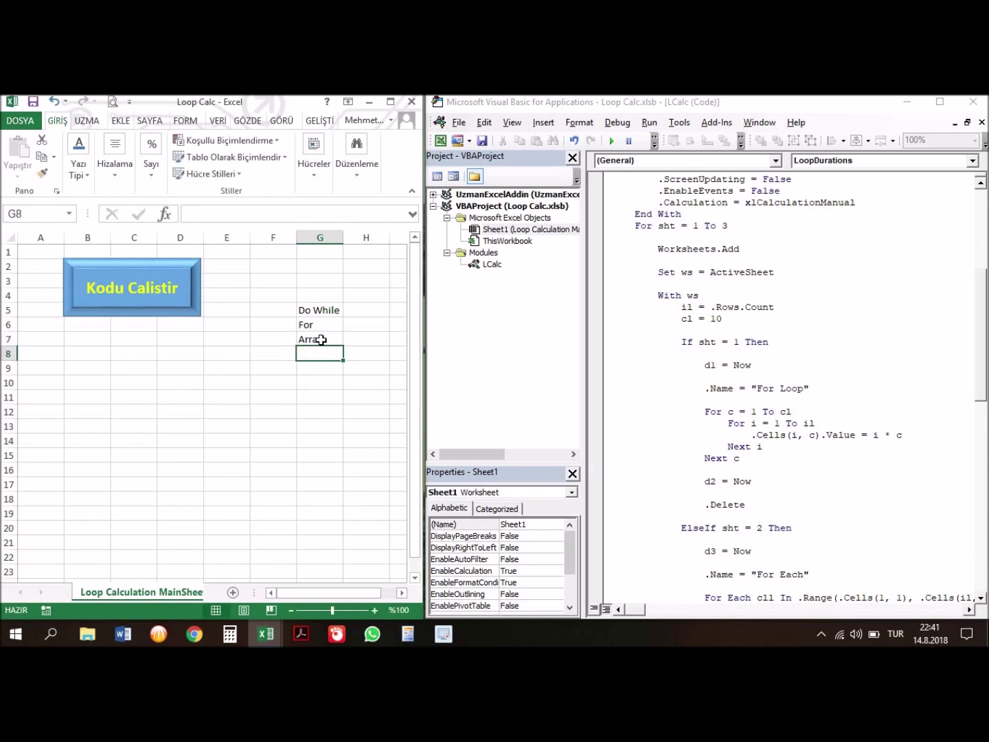
pyautogui.click(321, 340)
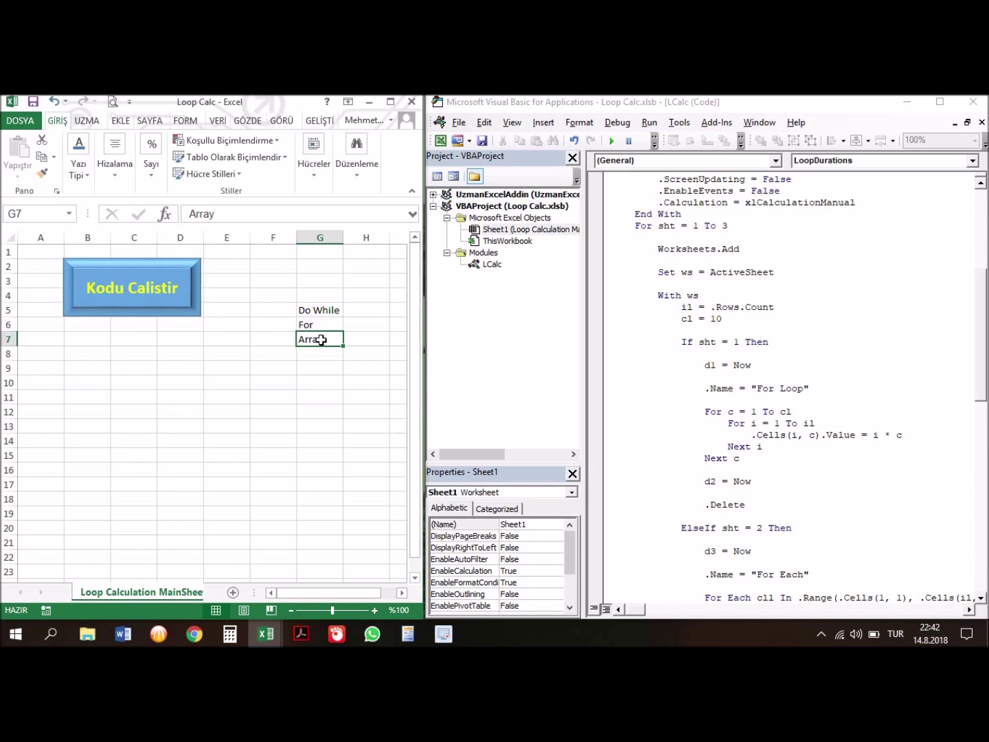
pyautogui.press('Up')
pyautogui.press('Up')
pyautogui.keyDown('shift'); pyautogui.click(321, 340); pyautogui.keyUp('shift')
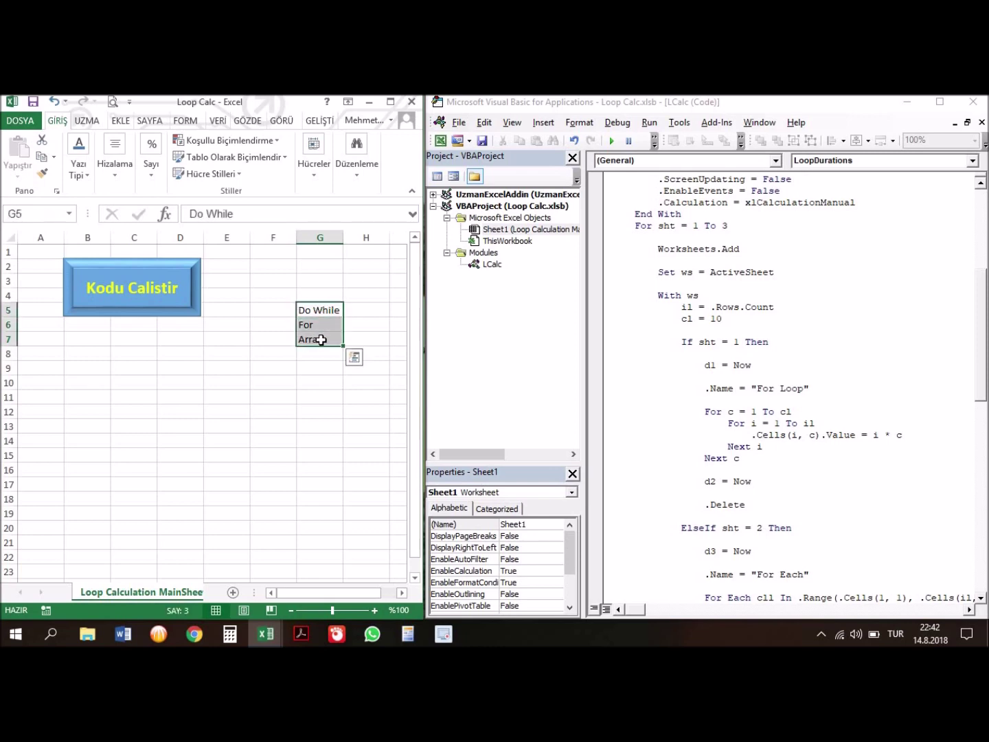
# - Clear the labels from G5:G7 and highlight the For sht loop over the three sheets
pyautogui.press('Delete')
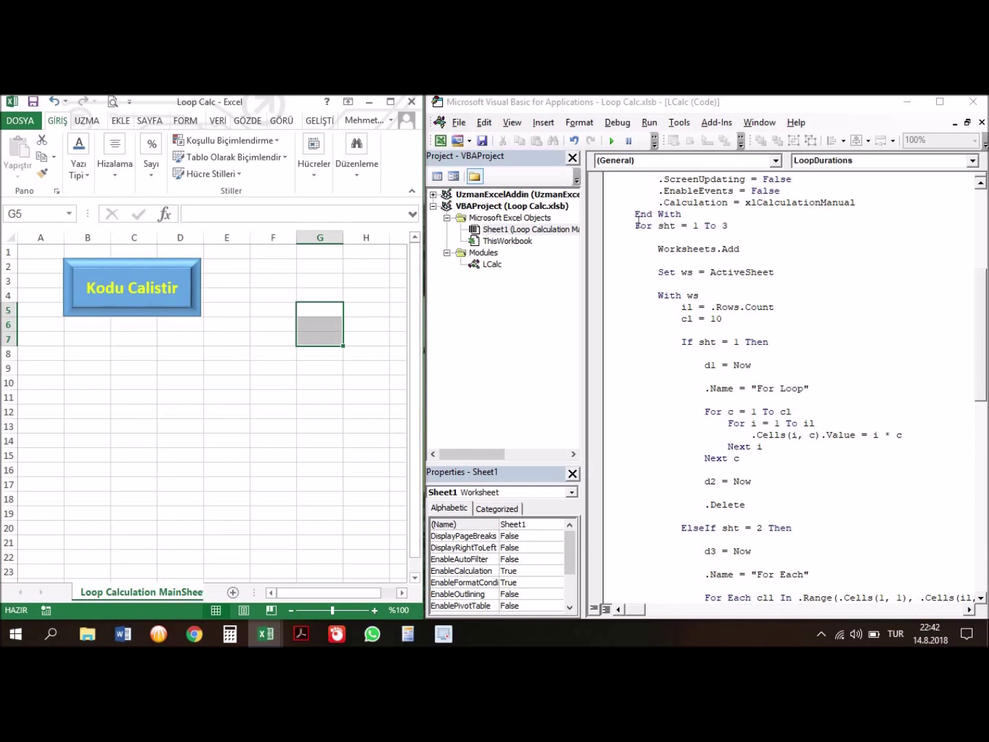
pyautogui.moveTo(636, 225); pyautogui.dragTo(736, 229)
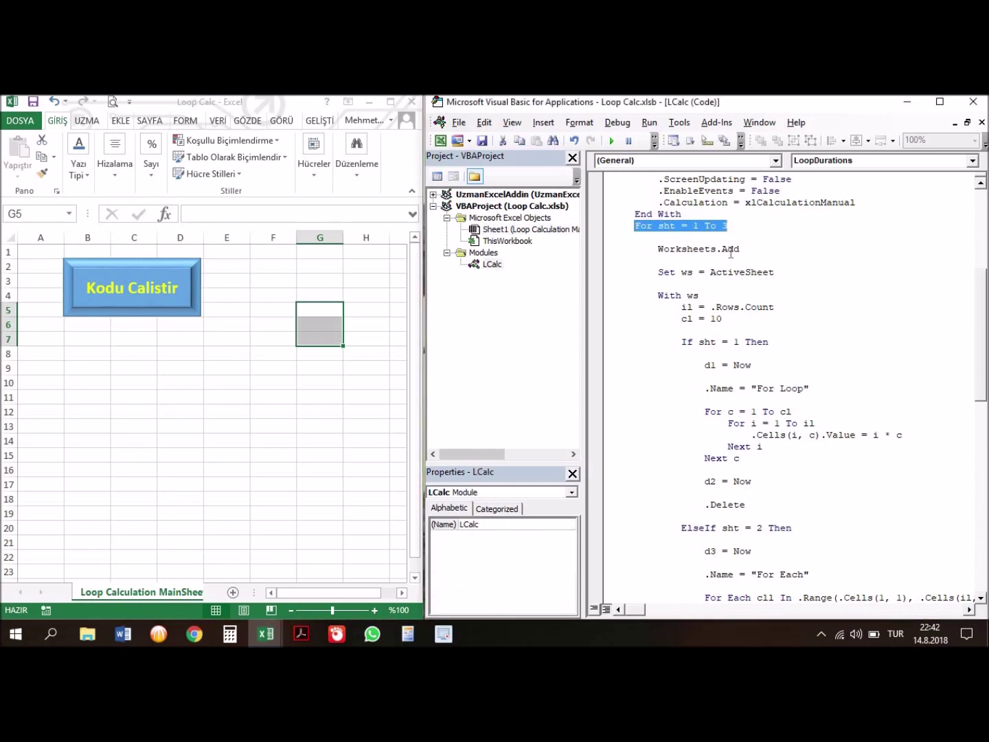
pyautogui.click(728, 249)
# - Review the For Loop, For Each and Array sheet-name lines in the macro code
pyautogui.moveTo(803, 389); pyautogui.dragTo(745, 390)
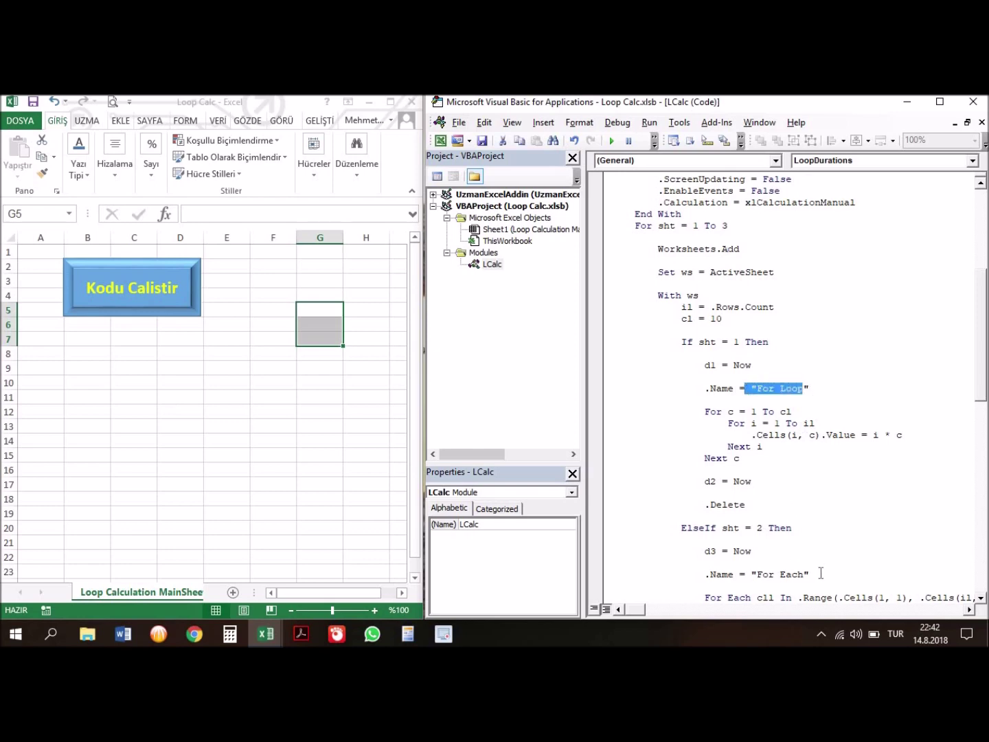
pyautogui.moveTo(810, 574); pyautogui.dragTo(751, 574)
pyautogui.click(793, 586)
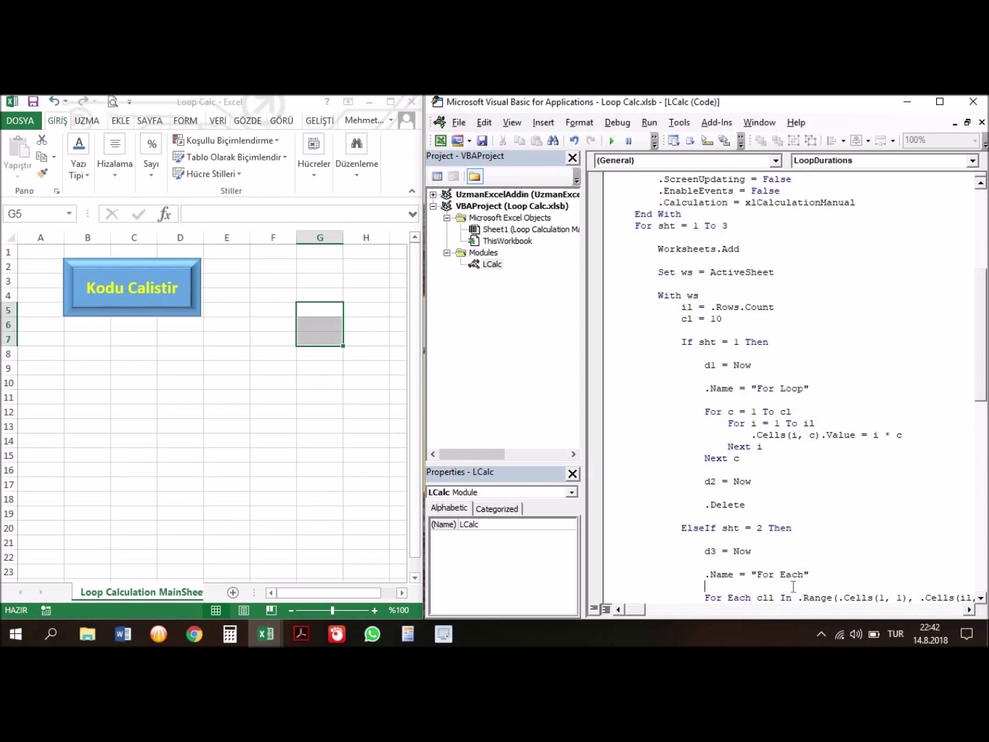
pyautogui.press('Down')
pyautogui.press('Down')
pyautogui.press('Down')
pyautogui.press('Down')
pyautogui.press('Down')
pyautogui.press('Down')
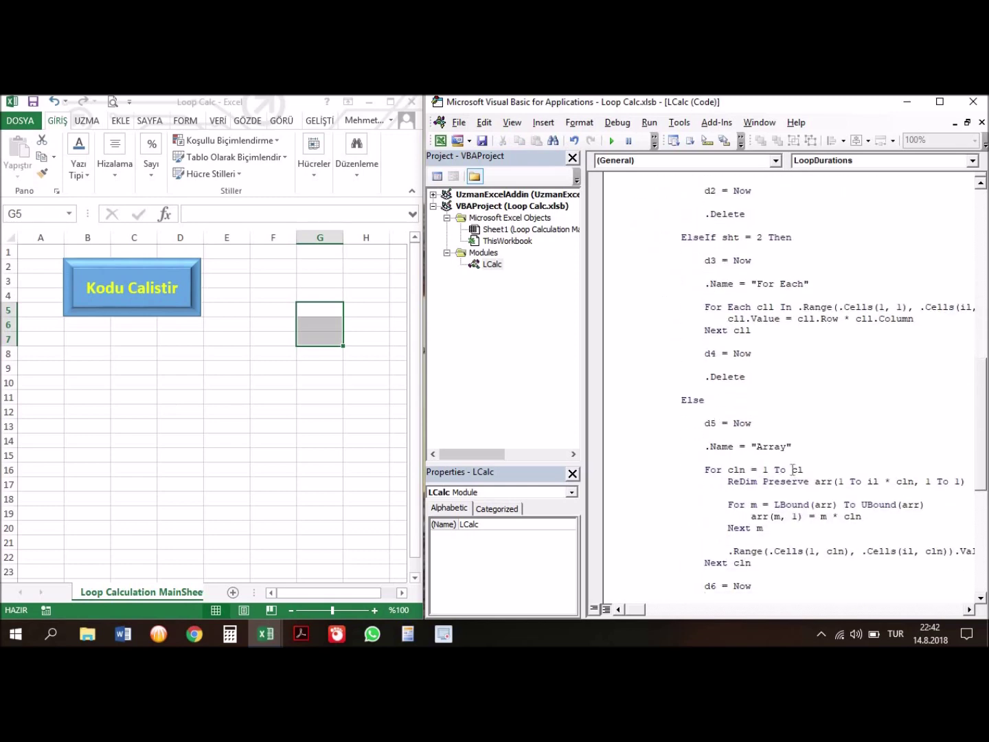
pyautogui.moveTo(792, 446); pyautogui.dragTo(750, 446)
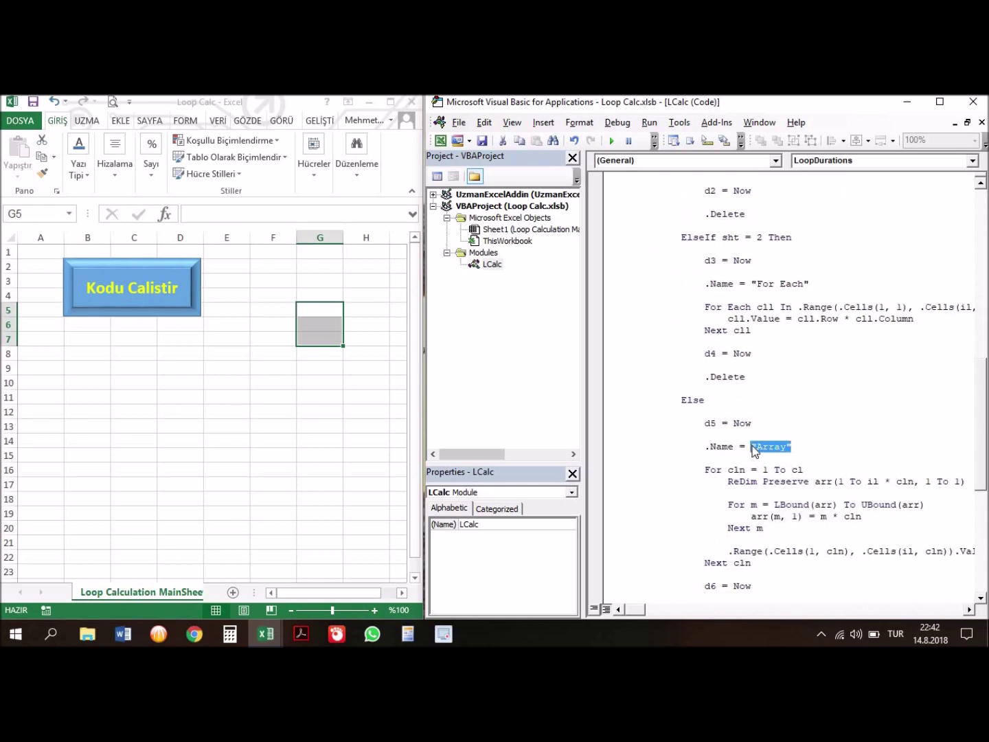
pyautogui.click(806, 331)
pyautogui.press('Up')
pyautogui.press('Up')
pyautogui.press('Up')
pyautogui.press('Up')
pyautogui.press('Up')
pyautogui.press('Up')
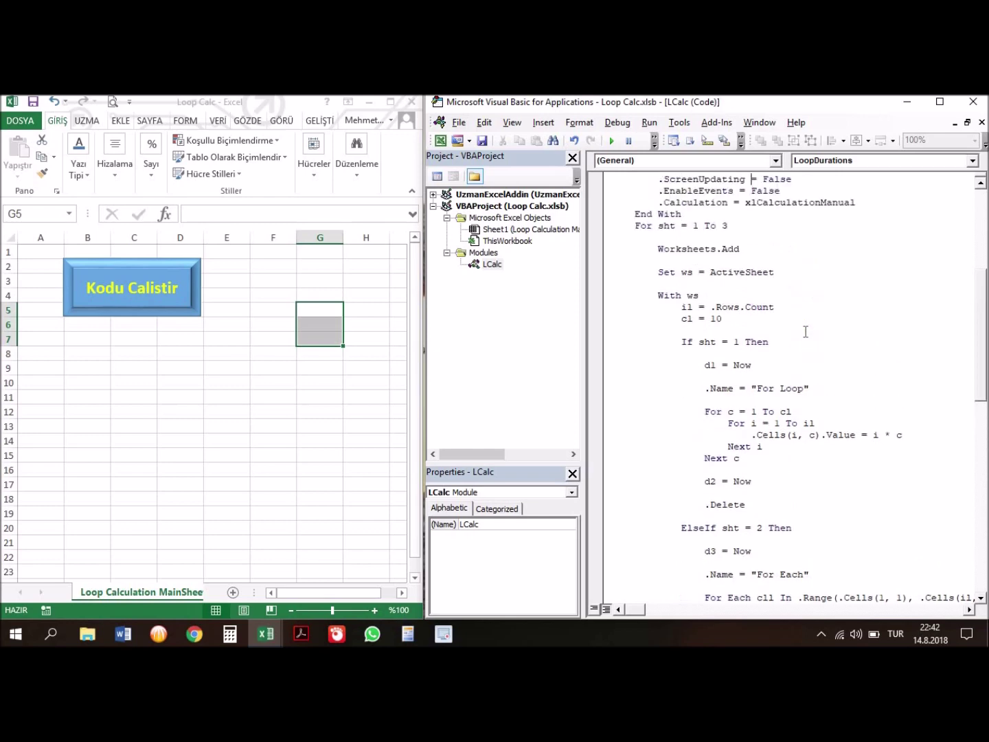
pyautogui.press('Up')
pyautogui.press('Up')
pyautogui.press('Down')
pyautogui.press('Down')
pyautogui.press('Down')
pyautogui.press('Down')
pyautogui.press('Down')
pyautogui.press('Down')
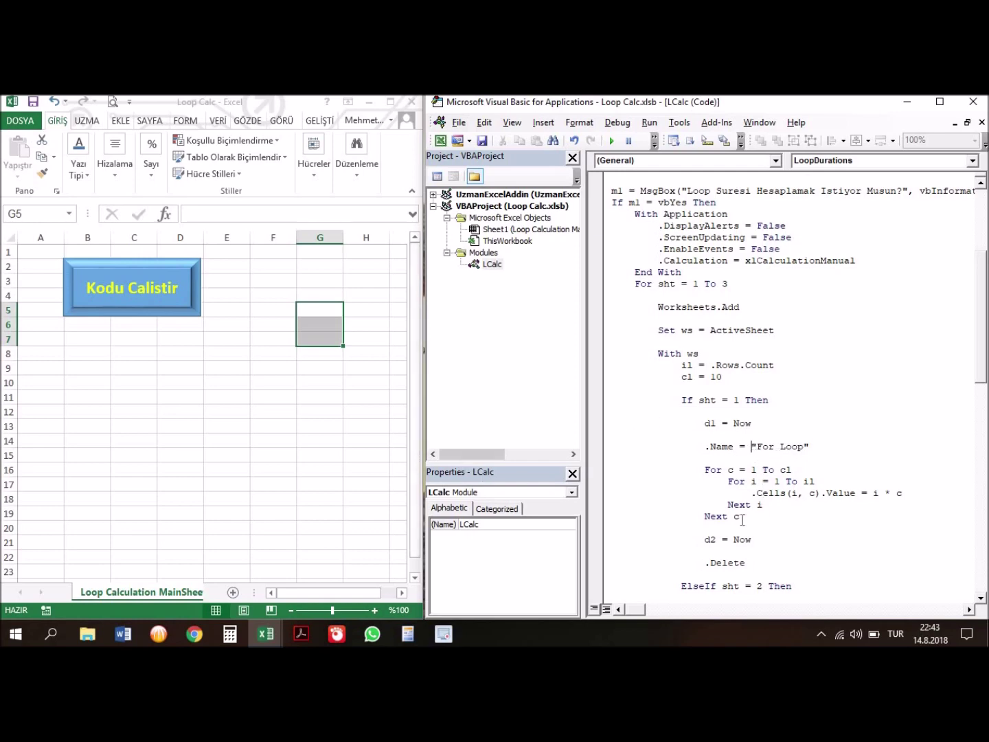
pyautogui.moveTo(739, 517)
pyautogui.mouseDown()
pyautogui.moveTo(630, 477)
pyautogui.moveTo(647, 475)
pyautogui.mouseUp()
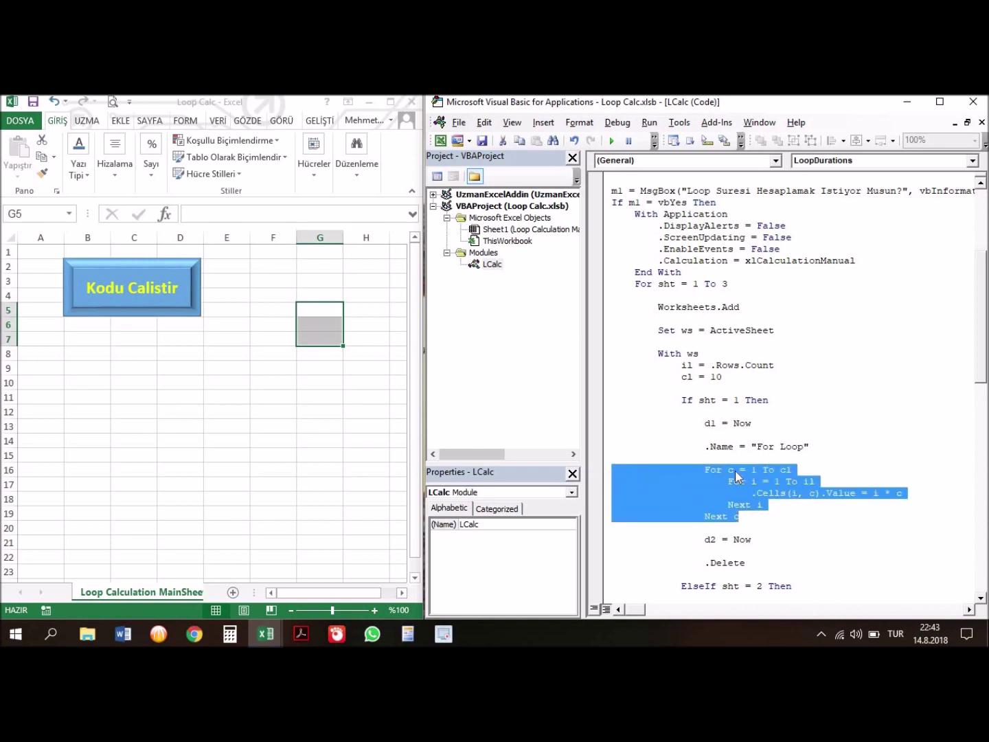
pyautogui.click(817, 494)
pyautogui.doubleClick(815, 493)
pyautogui.doubleClick(794, 494)
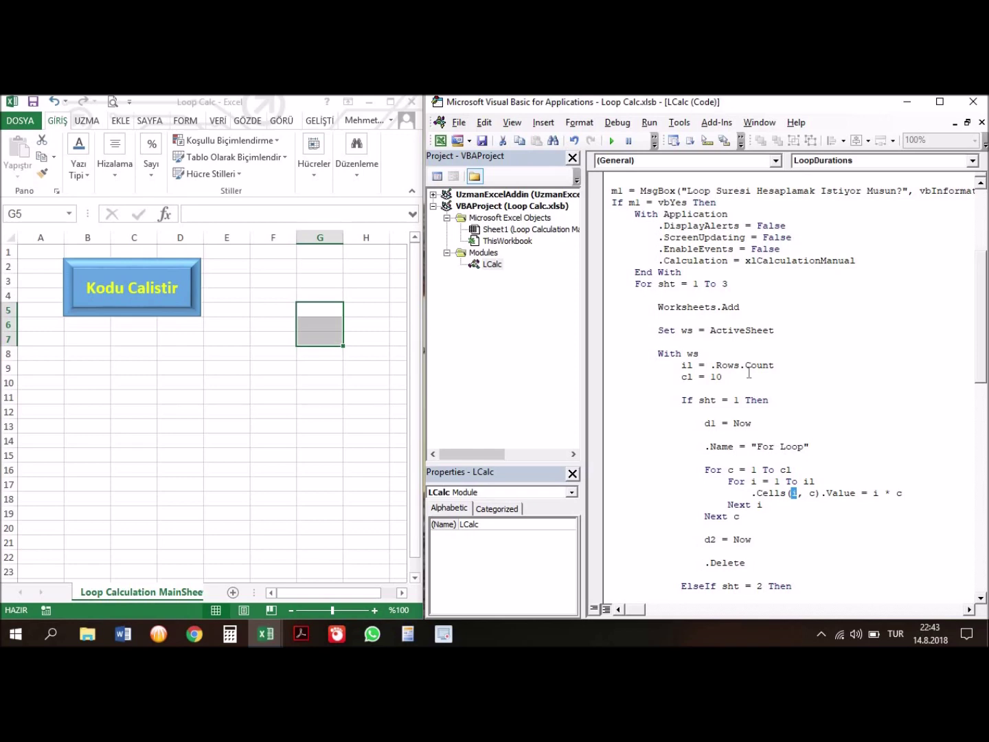
pyautogui.moveTo(775, 365); pyautogui.dragTo(712, 371)
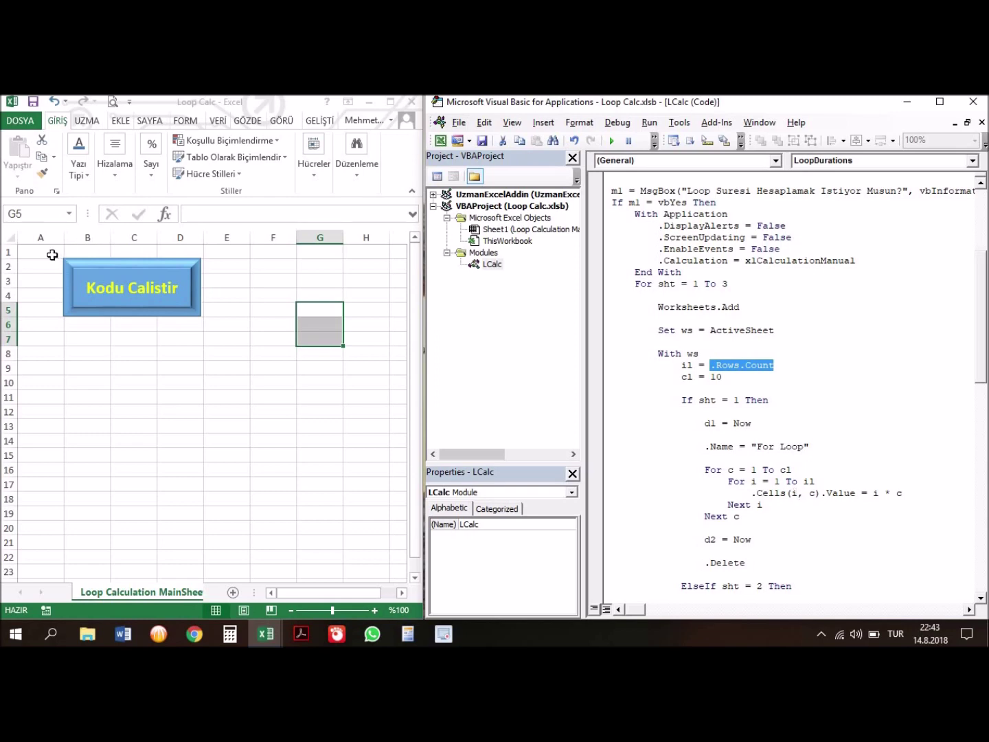
pyautogui.click(52, 255)
pyautogui.press('Down')
pyautogui.press('Down')
pyautogui.press('Down')
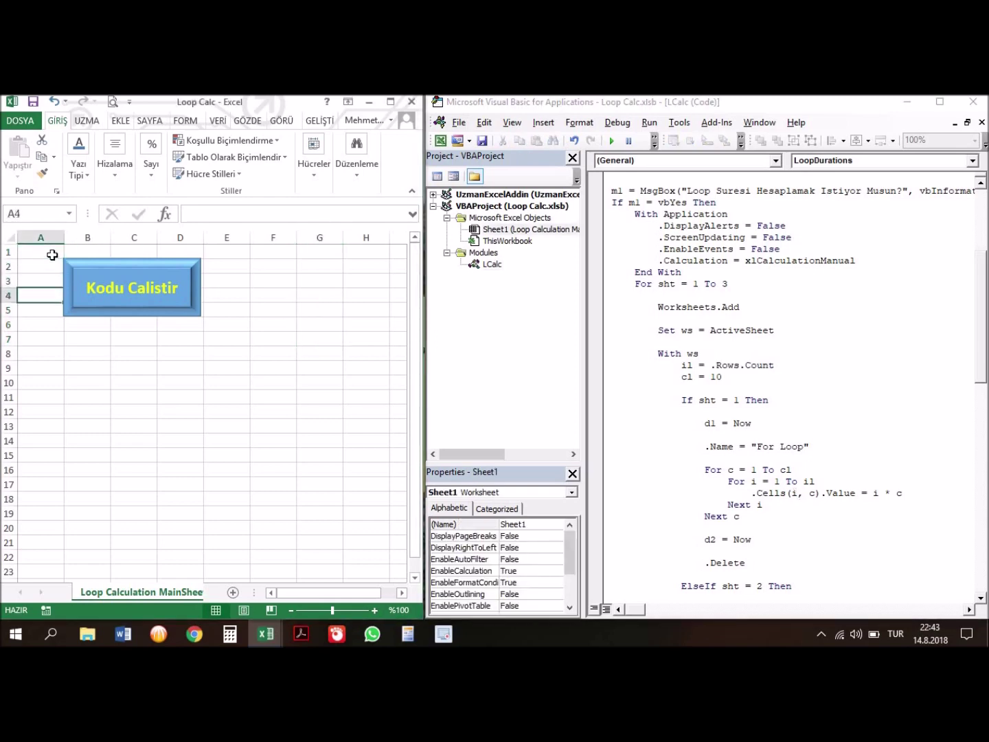
pyautogui.click(883, 493)
pyautogui.moveTo(883, 493); pyautogui.dragTo(871, 494)
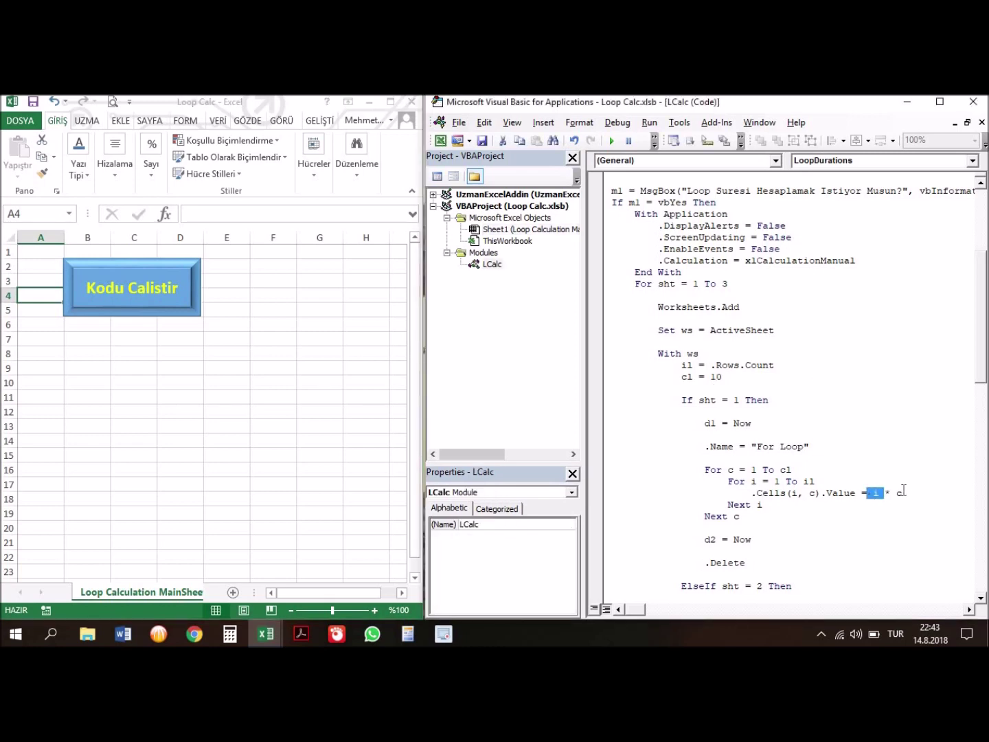
pyautogui.doubleClick(899, 493)
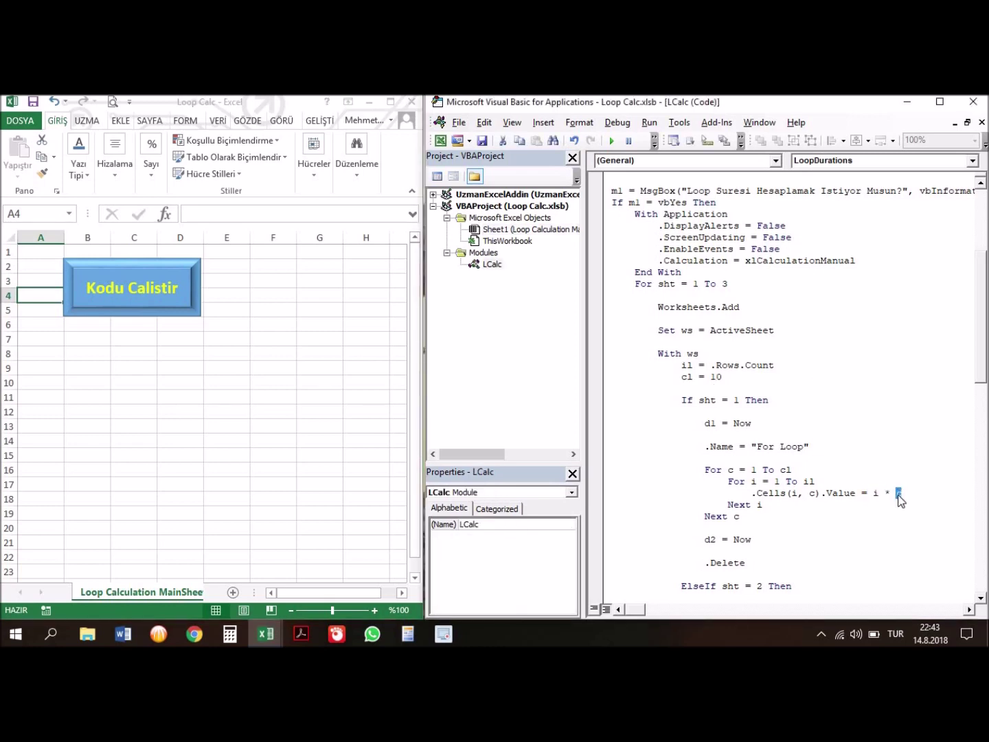
pyautogui.doubleClick(754, 493)
pyautogui.moveTo(904, 492); pyautogui.dragTo(602, 493)
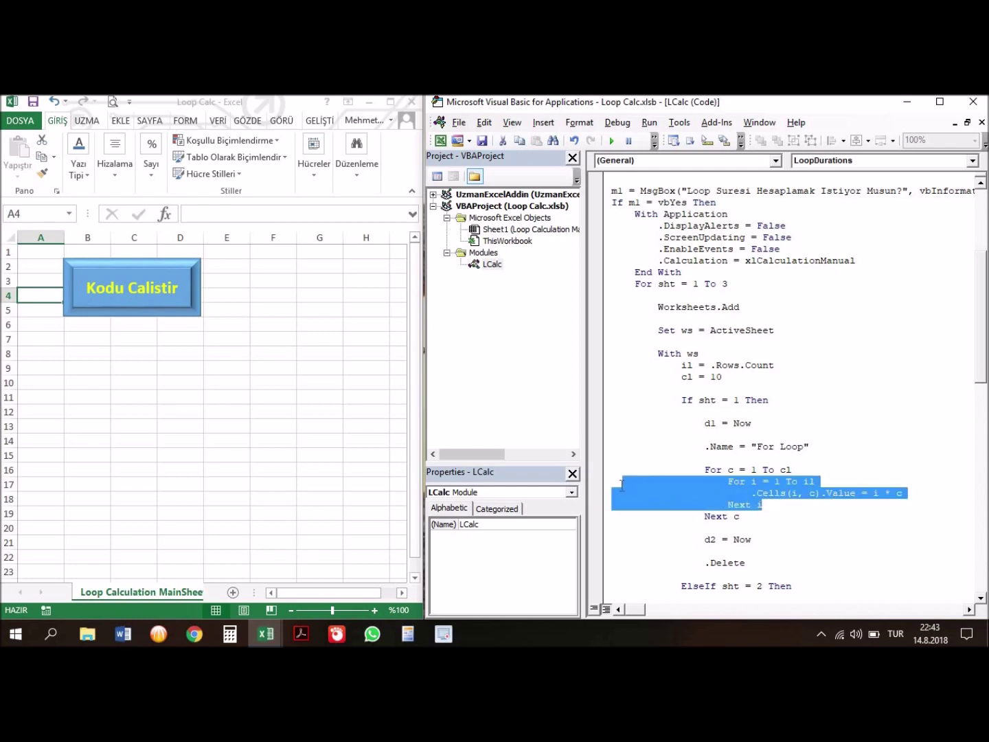
pyautogui.moveTo(760, 519)
pyautogui.mouseDown()
pyautogui.moveTo(601, 476)
pyautogui.moveTo(785, 462)
pyautogui.mouseUp()
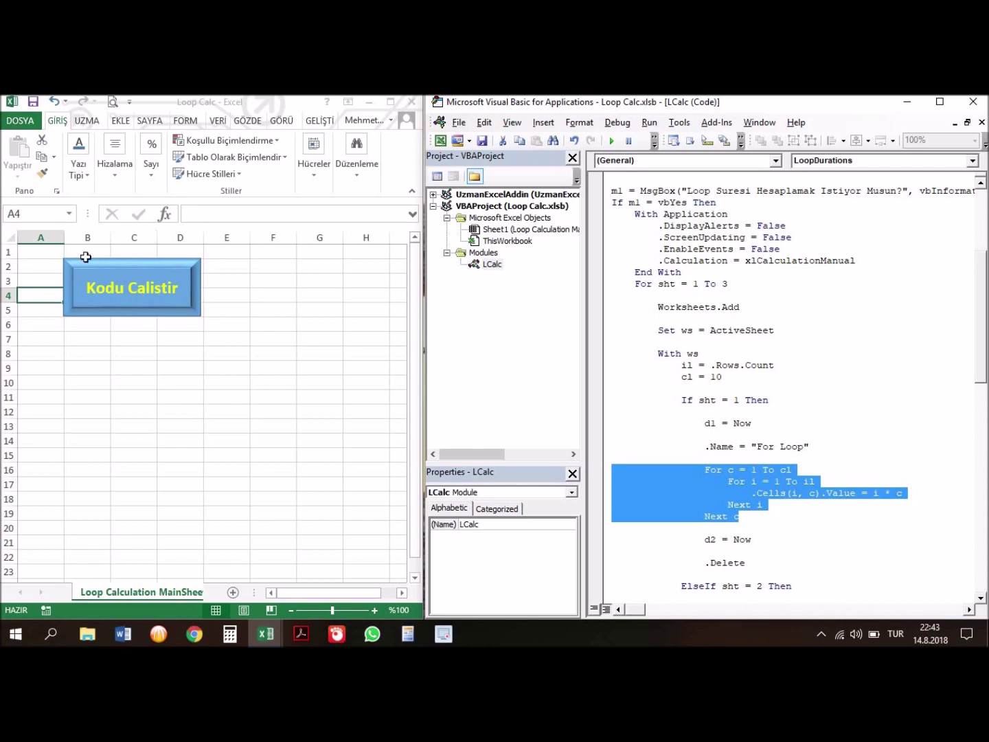
pyautogui.click(45, 250)
pyautogui.hotkey('ctrl', 'space')
pyautogui.click(46, 249)
pyautogui.press('Right')
pyautogui.hotkey('ctrl', 'space')
pyautogui.press('Right')
pyautogui.hotkey('ctrl', 'space')
pyautogui.press('Right')
pyautogui.hotkey('ctrl', 'space')
pyautogui.press('Right')
pyautogui.hotkey('ctrl', 'space')
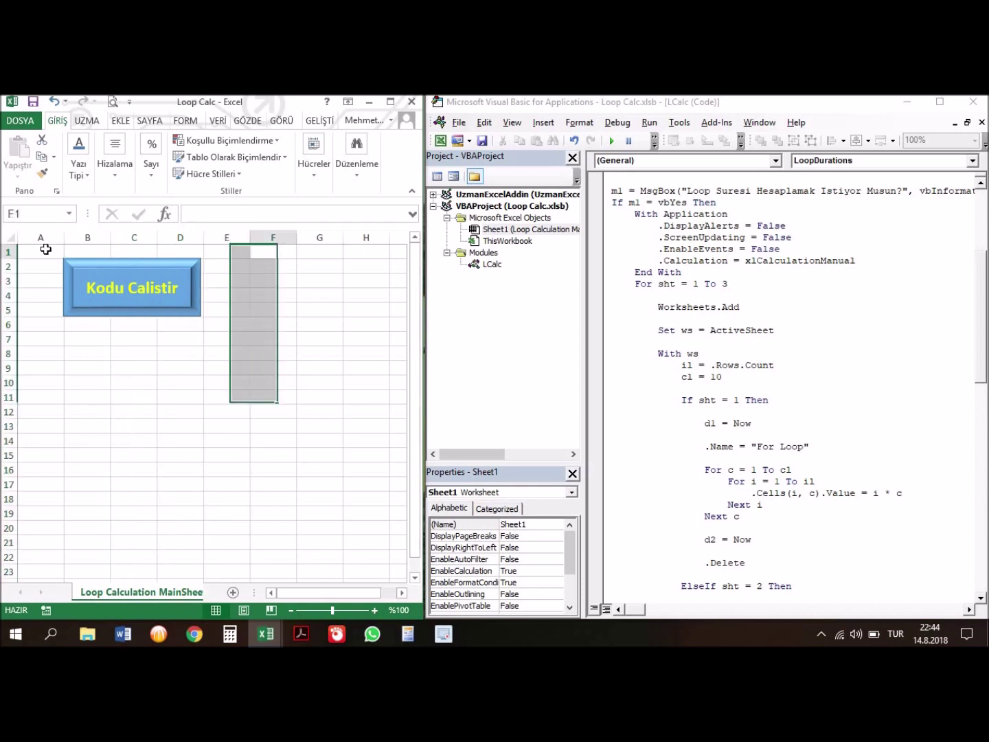
pyautogui.press('Right')
pyautogui.hotkey('ctrl', 'space')
pyautogui.press('Right')
pyautogui.hotkey('ctrl', 'space')
pyautogui.press('Right')
pyautogui.hotkey('ctrl', 'space')
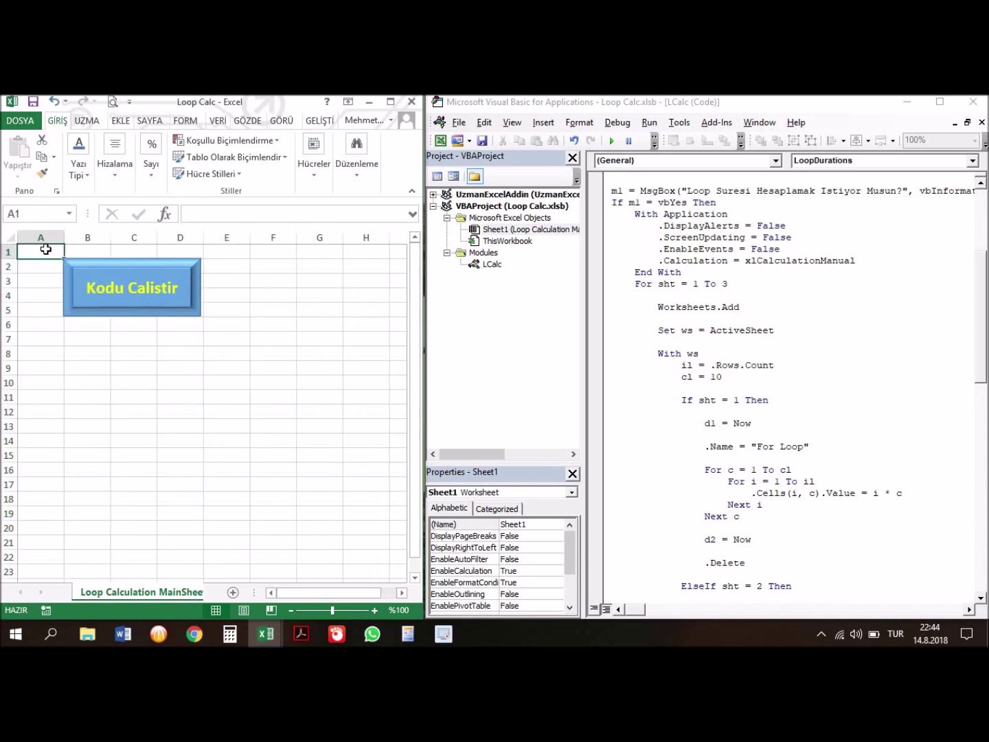
pyautogui.moveTo(611, 469); pyautogui.dragTo(741, 516)
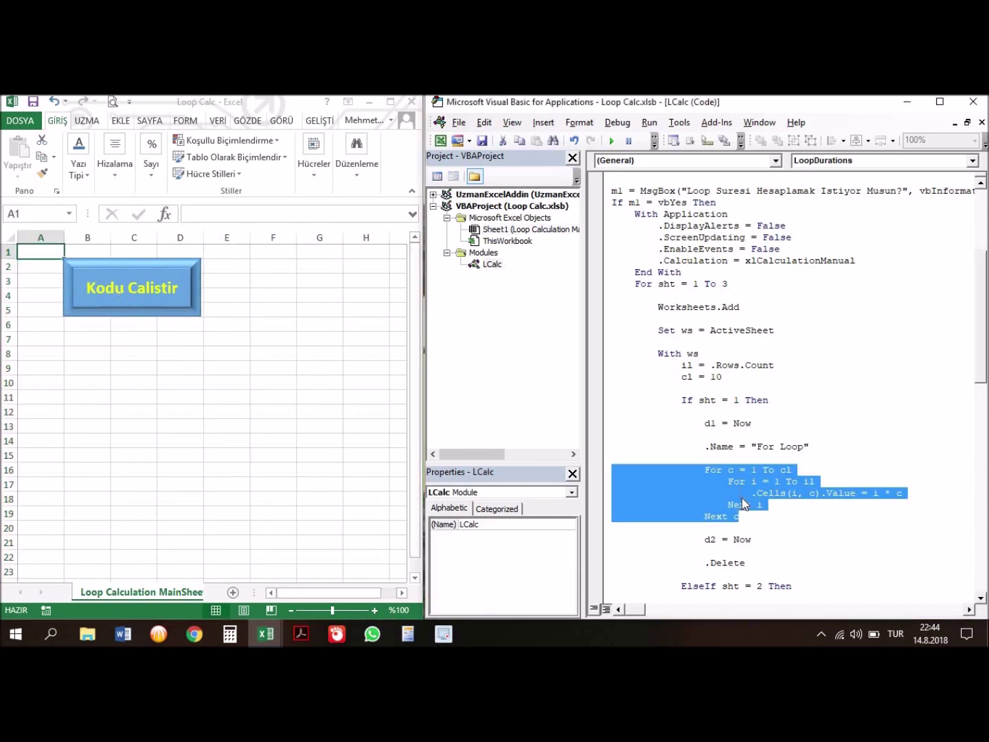
pyautogui.click(756, 468)
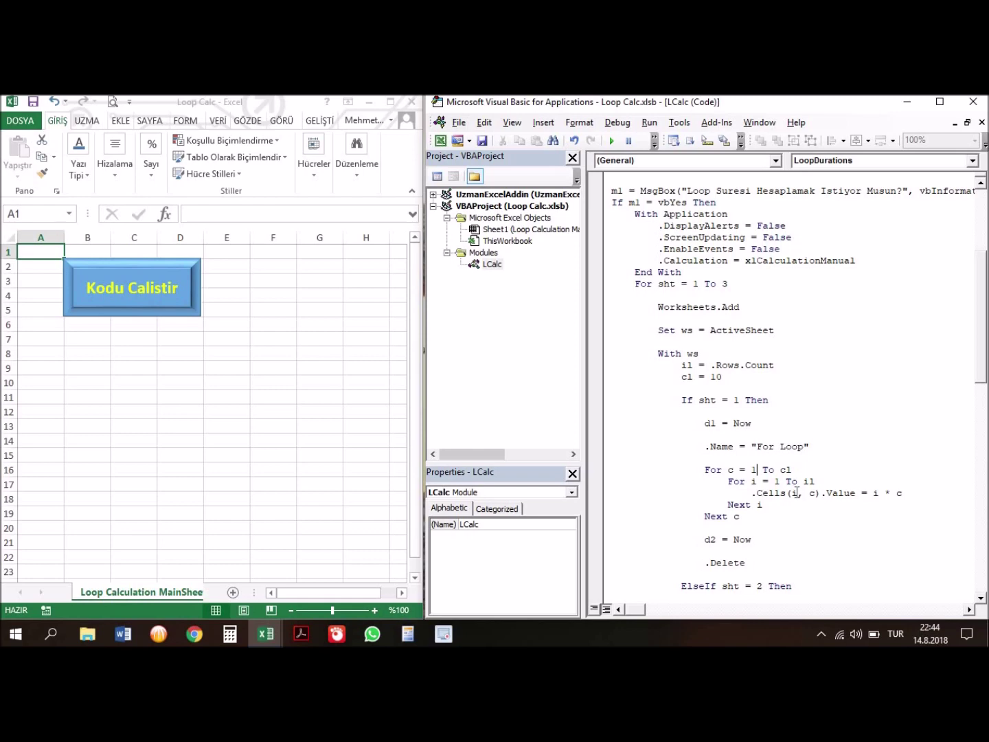
pyautogui.doubleClick(794, 494)
pyautogui.doubleClick(813, 493)
pyautogui.click(46, 316)
pyautogui.press('Down')
pyautogui.press('Down')
pyautogui.press('Down')
pyautogui.press('Right')
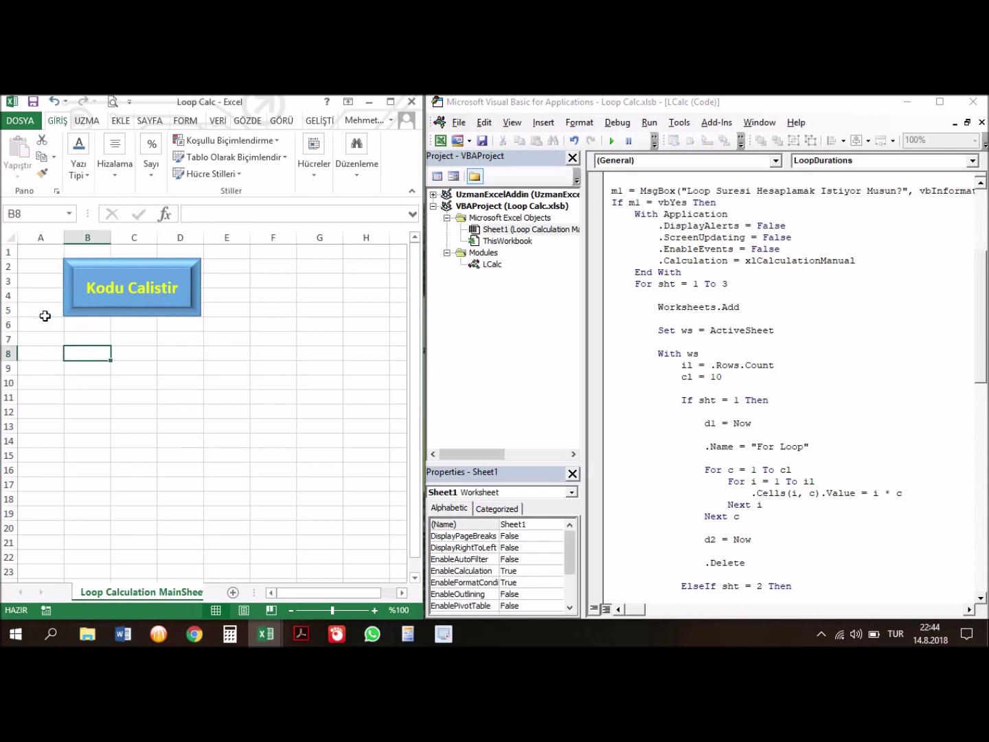
pyautogui.doubleClick(80, 352)
pyautogui.write('dfsfd')
pyautogui.press('Return')
pyautogui.click(78, 350)
pyautogui.press('Delete')
pyautogui.click(715, 481)
pyautogui.click(71, 351)
pyautogui.click(814, 545)
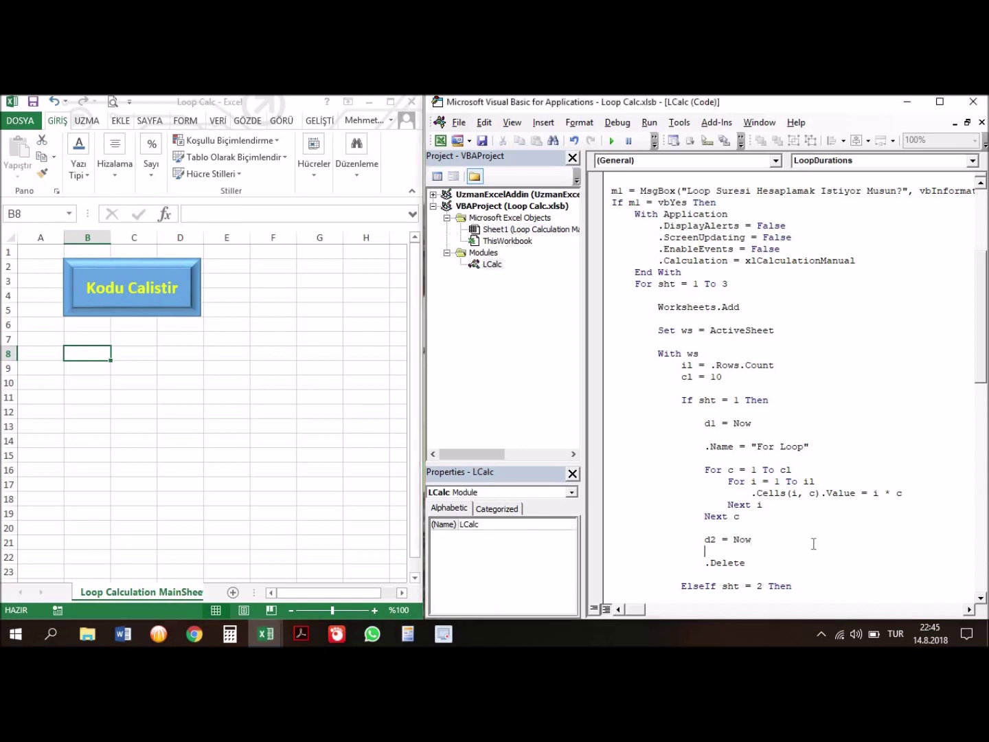
pyautogui.press('Down')
pyautogui.press('Down')
pyautogui.press('Down')
pyautogui.press('Down')
pyautogui.press('Down')
pyautogui.press('Down')
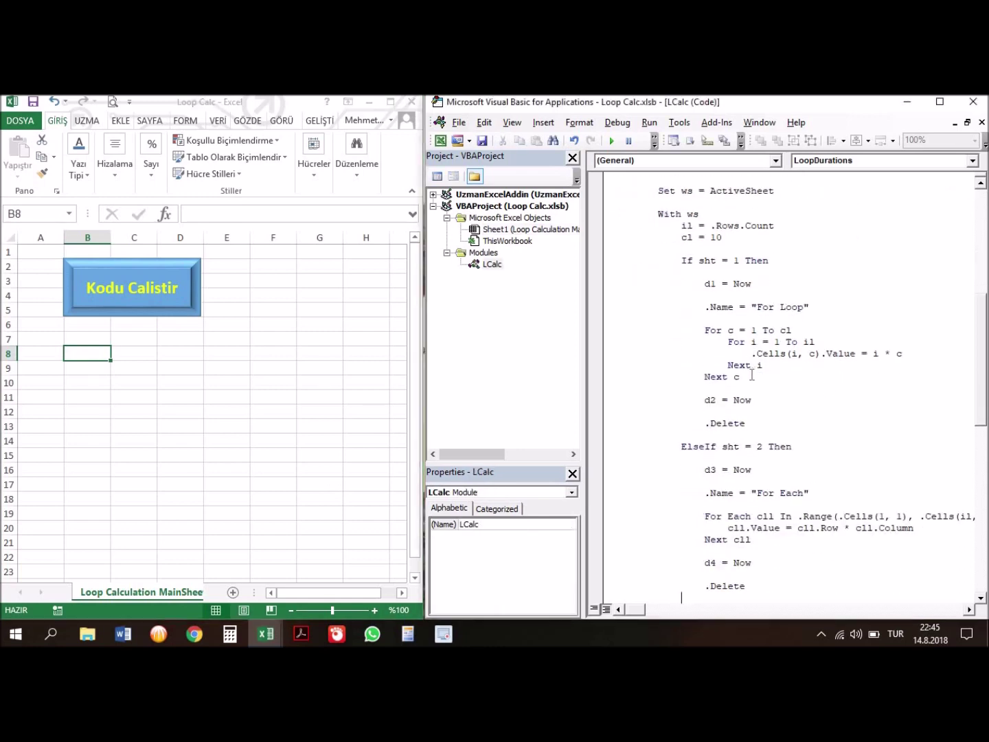
pyautogui.moveTo(752, 375); pyautogui.dragTo(613, 328)
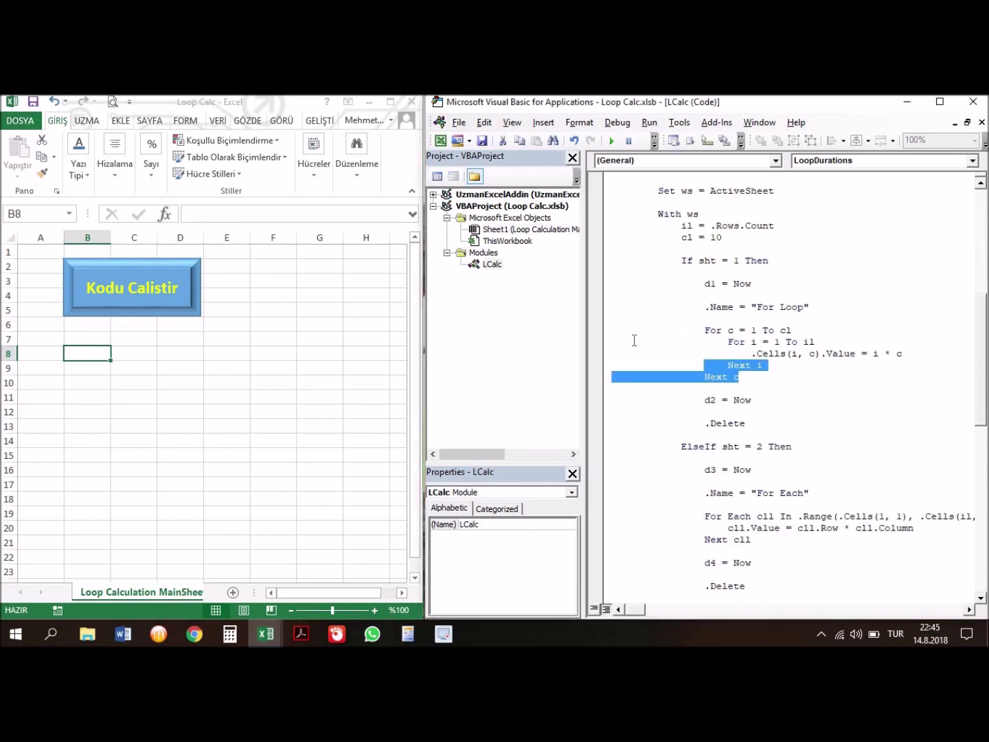
pyautogui.click(781, 540)
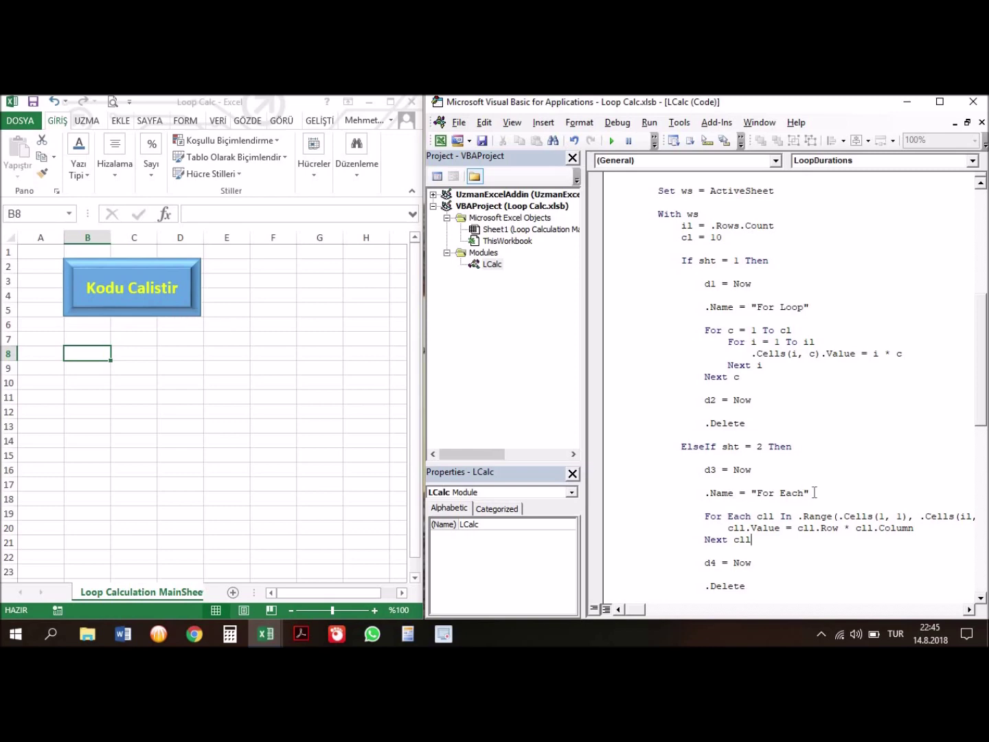
pyautogui.doubleClick(822, 515)
pyautogui.click(136, 410)
pyautogui.press('Down')
pyautogui.press('Down')
pyautogui.press('Down')
pyautogui.press('Down')
pyautogui.write('Hücre')
pyautogui.press('Up')
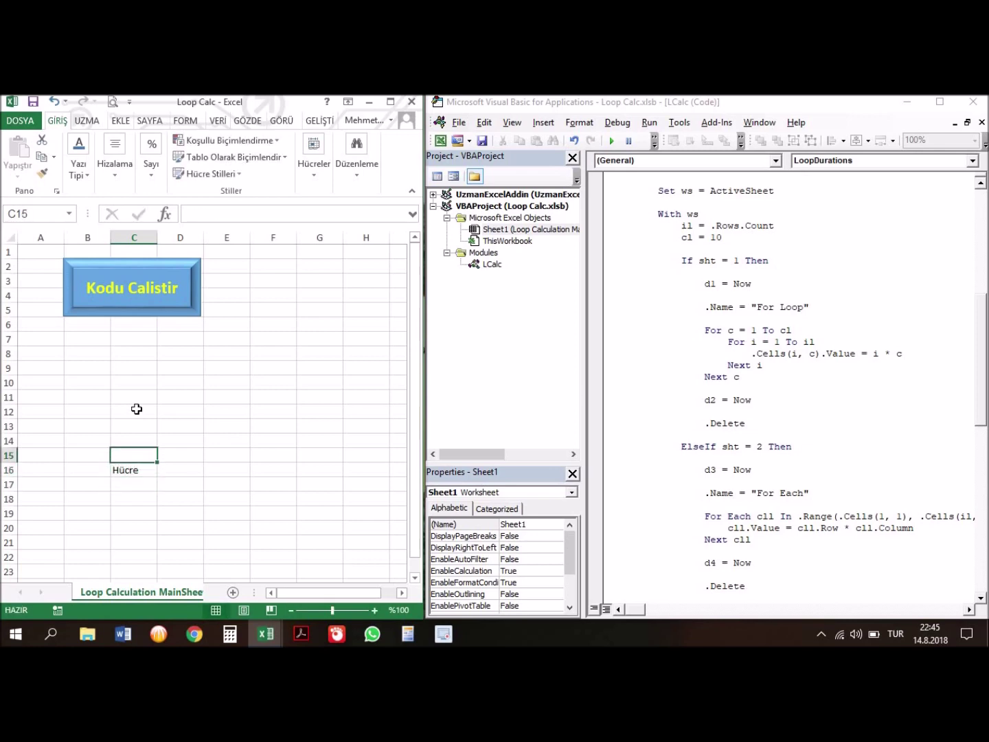
pyautogui.write('RAnge-Alan')
pyautogui.press('Return')
pyautogui.press('Up')
pyautogui.press('Up')
pyautogui.write('Sayfa')
pyautogui.press('Up')
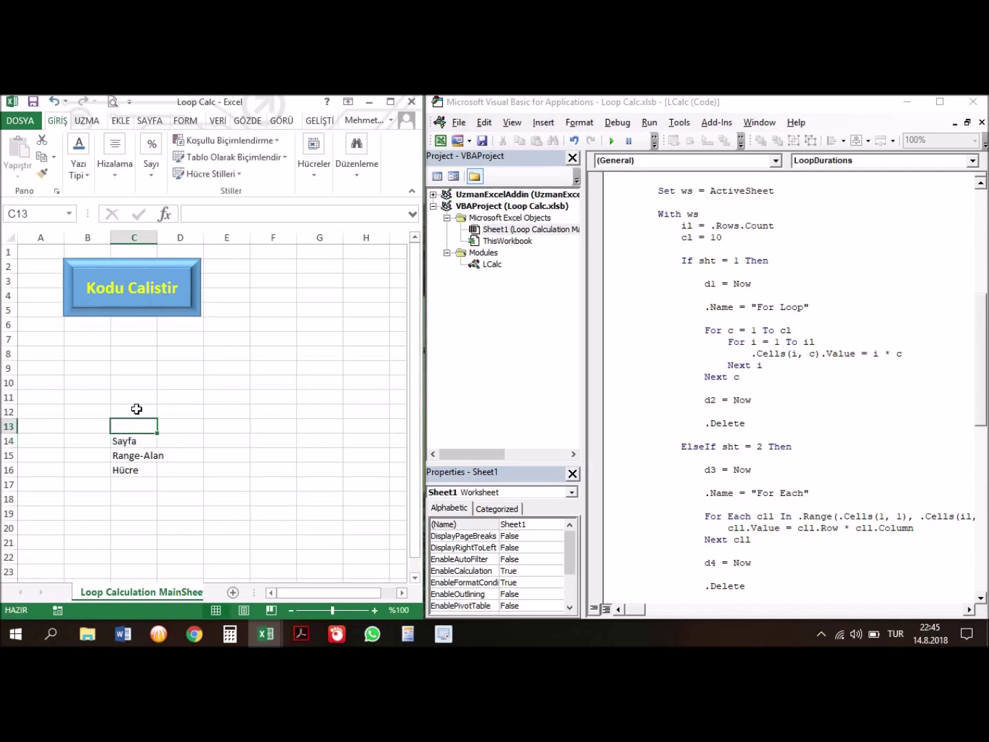
pyautogui.write('Dosya')
pyautogui.press('Return')
pyautogui.press('Up')
pyautogui.press('Up')
pyautogui.write('Excel')
pyautogui.press('Return')
pyautogui.click(137, 409)
pyautogui.hotkey('ctrl', 'shift', 'Down')
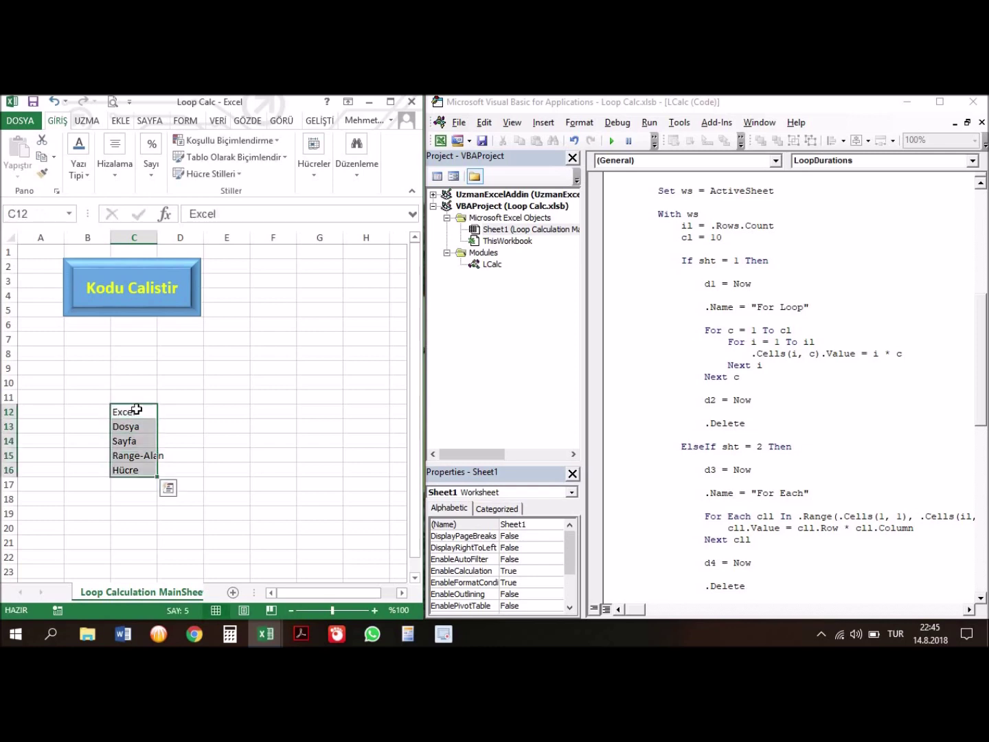
pyautogui.press('Delete')
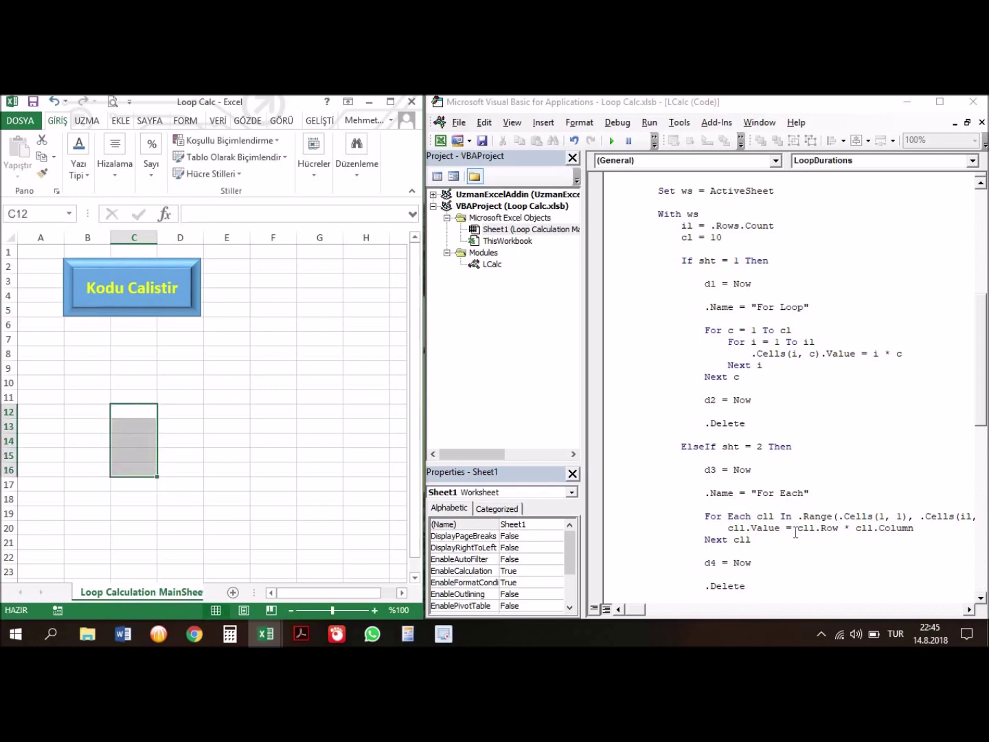
pyautogui.click(737, 529)
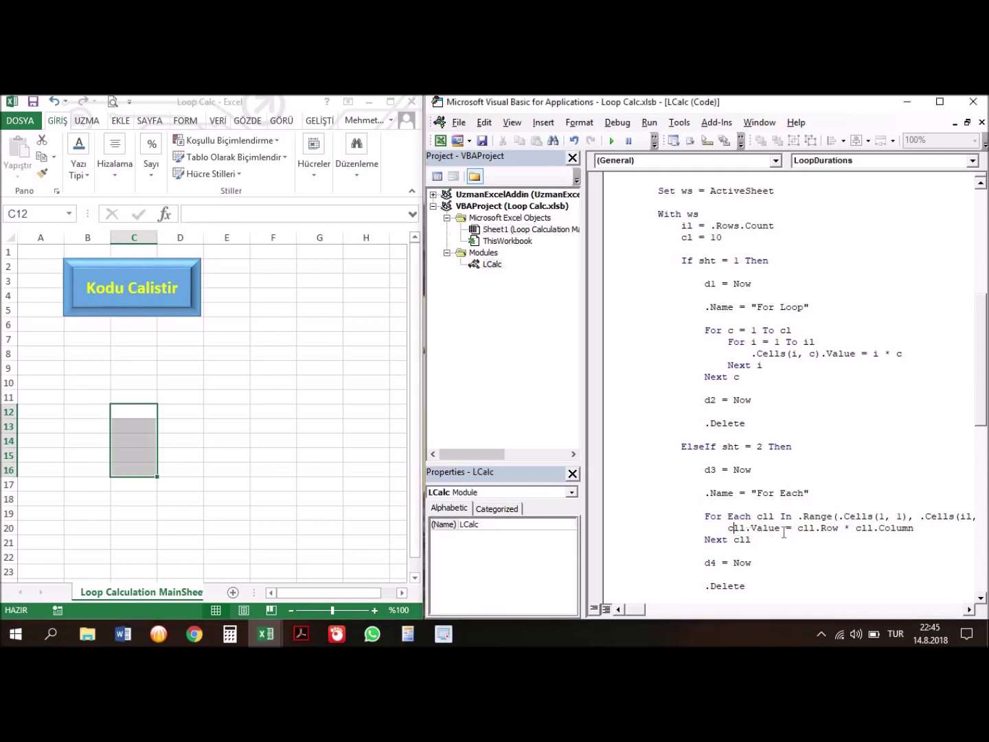
pyautogui.doubleClick(816, 513)
pyautogui.moveTo(783, 528); pyautogui.dragTo(734, 528)
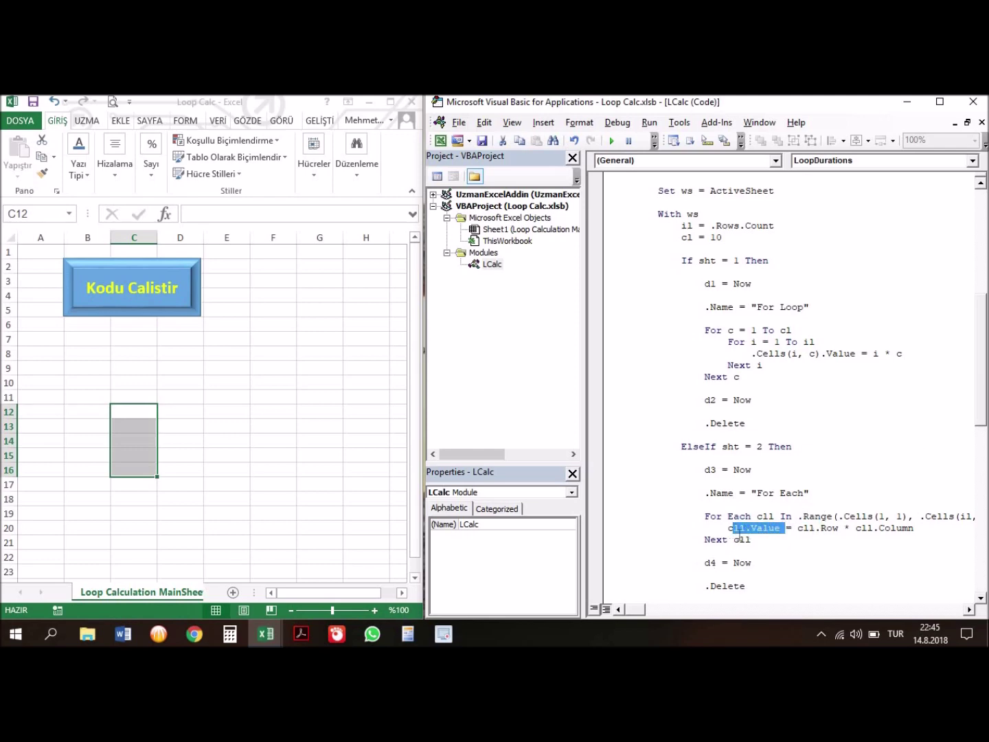
pyautogui.click(740, 533)
pyautogui.moveTo(985, 374); pyautogui.dragTo(954, 256)
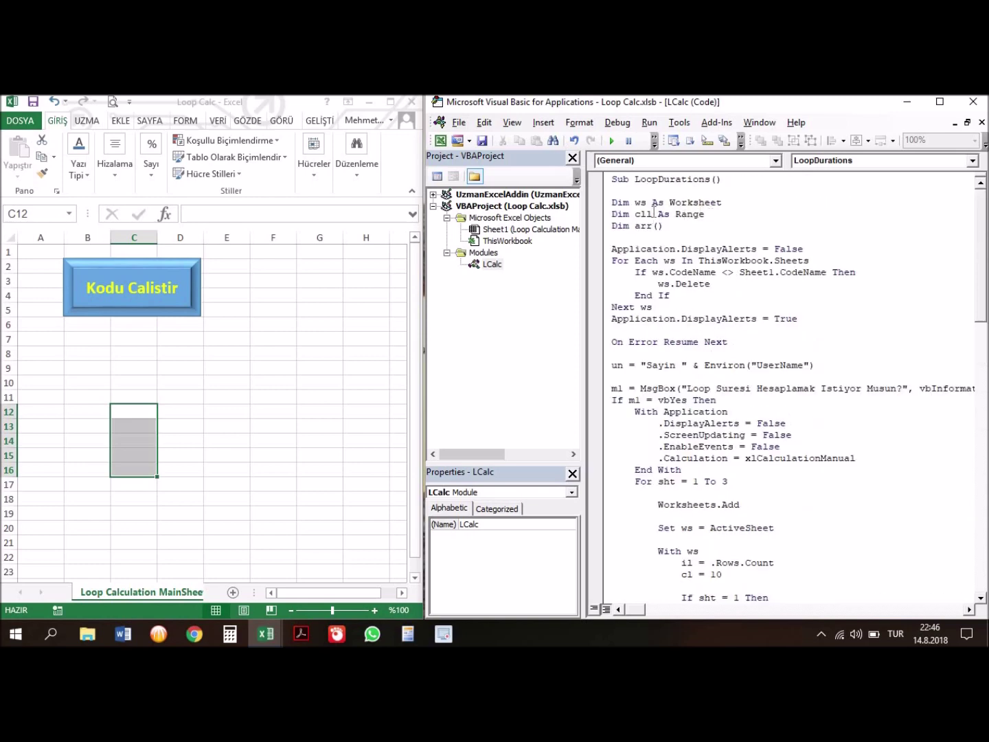
pyautogui.moveTo(705, 213); pyautogui.dragTo(646, 218)
pyautogui.click(284, 340)
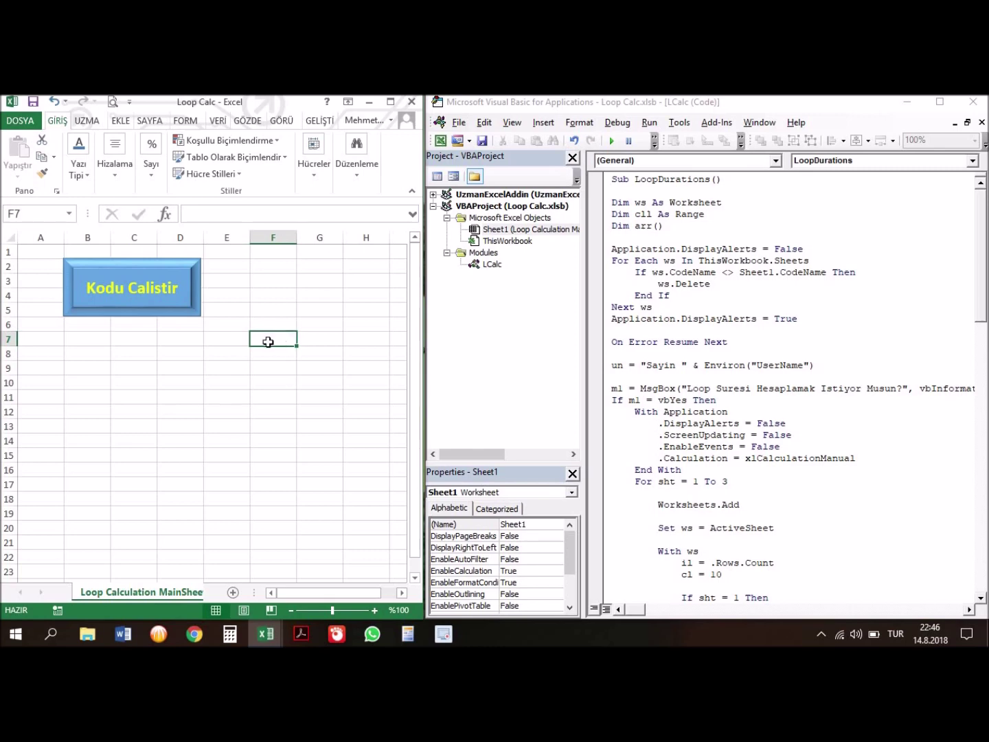
pyautogui.moveTo(32, 250); pyautogui.dragTo(354, 422)
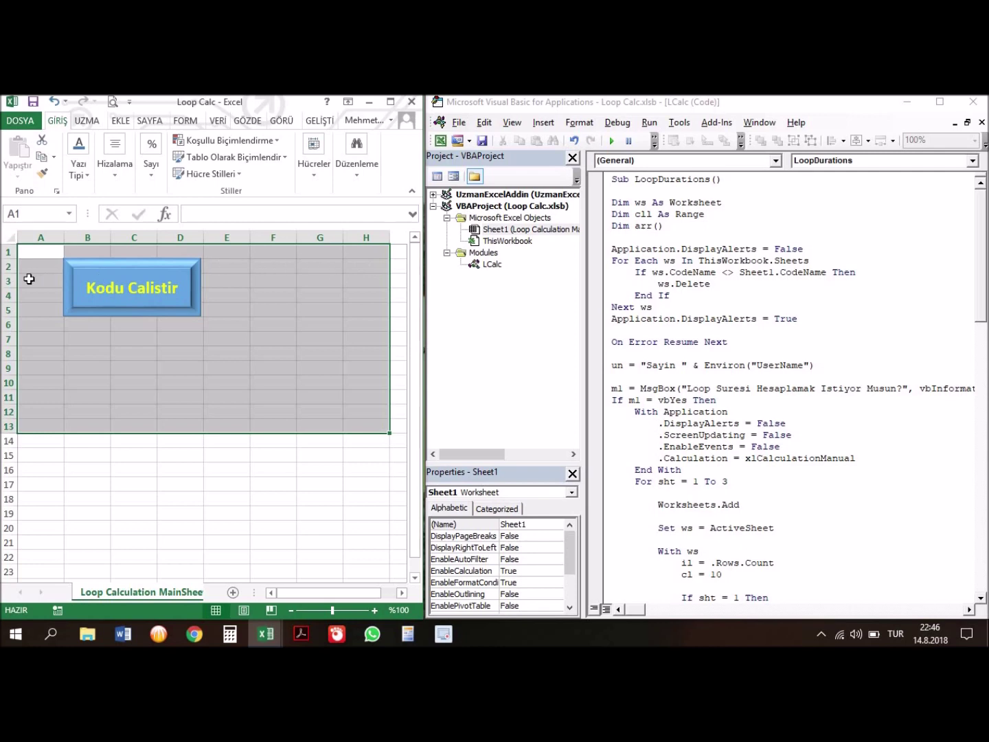
pyautogui.click(764, 529)
pyautogui.scroll(-2, 764, 529)
pyautogui.scroll(-7, 764, 528)
pyautogui.scroll(-1, 764, 528)
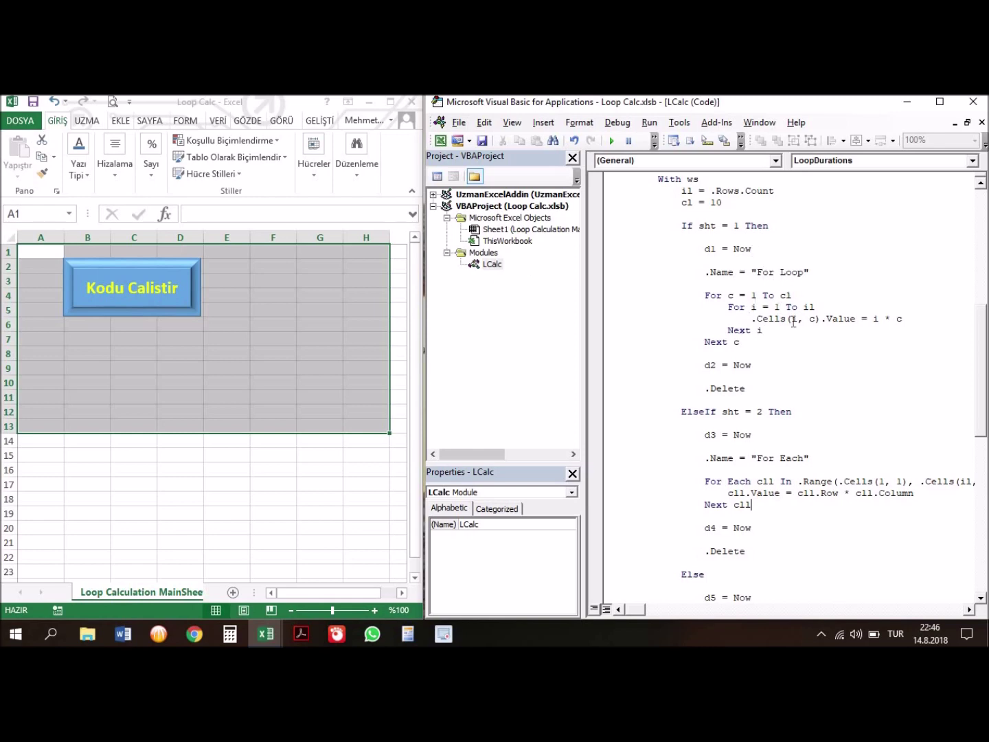
pyautogui.click(740, 330)
pyautogui.keyDown('shift'); pyautogui.click(775, 332); pyautogui.keyUp('shift')
pyautogui.click(710, 505)
pyautogui.hotkey('shift', 'End')
pyautogui.click(777, 492)
pyautogui.click(739, 342)
pyautogui.moveTo(738, 341); pyautogui.dragTo(613, 294)
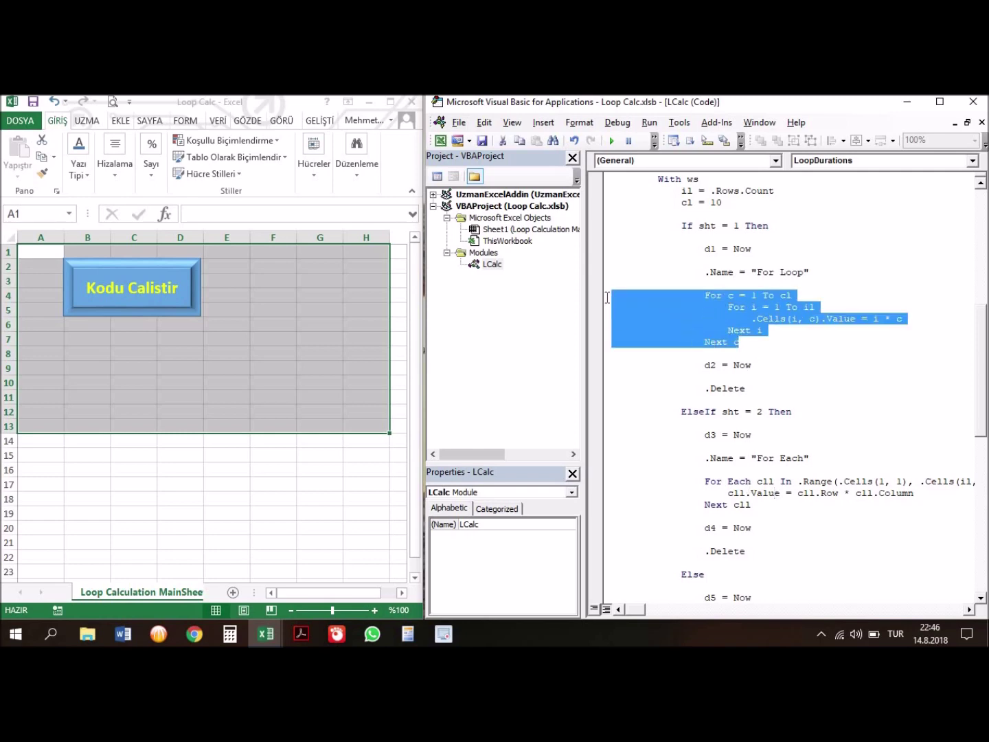
pyautogui.doubleClick(763, 505)
pyautogui.click(764, 504)
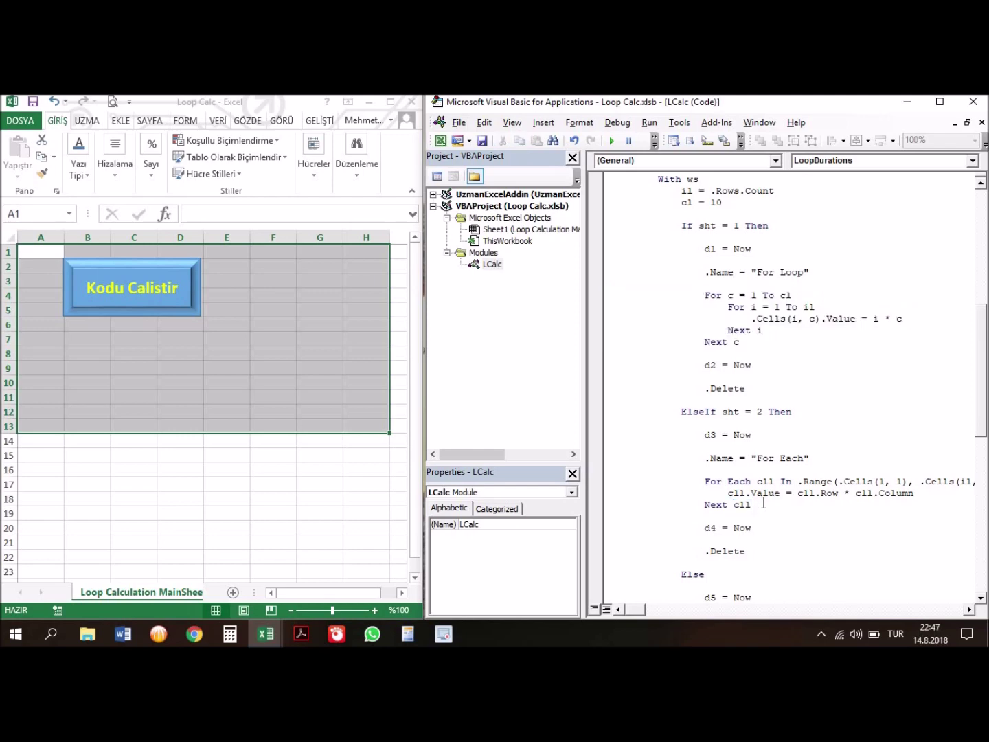
pyautogui.moveTo(763, 504); pyautogui.dragTo(646, 484)
pyautogui.click(703, 450)
pyautogui.scroll(6, 703, 451)
pyautogui.scroll(3, 704, 451)
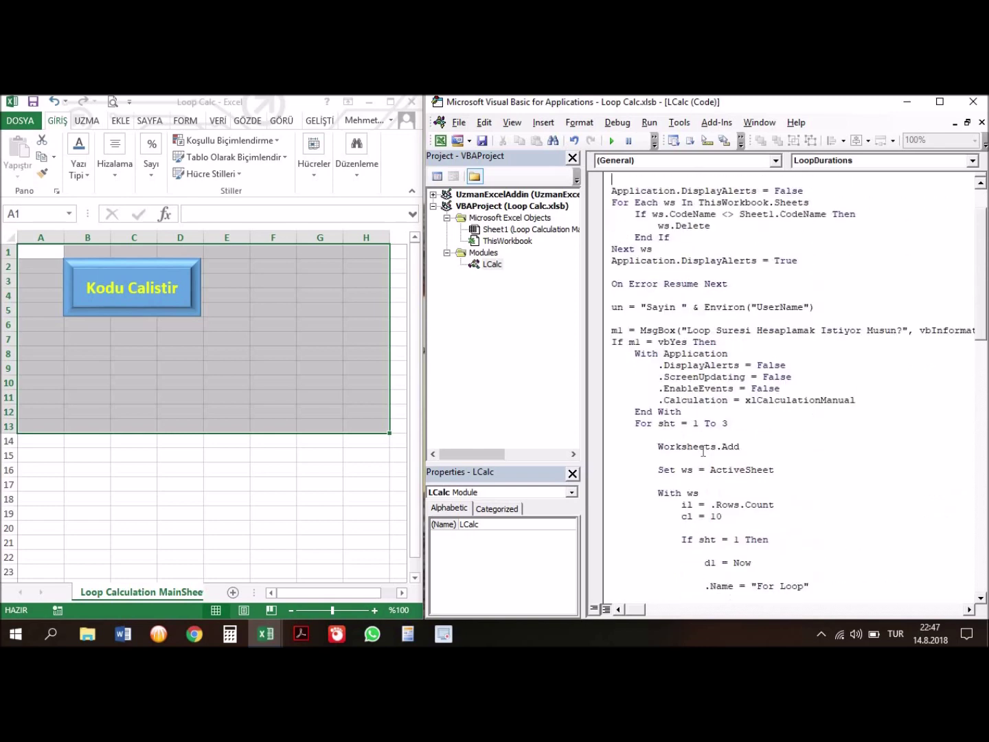
pyautogui.doubleClick(764, 203)
pyautogui.doubleClick(796, 202)
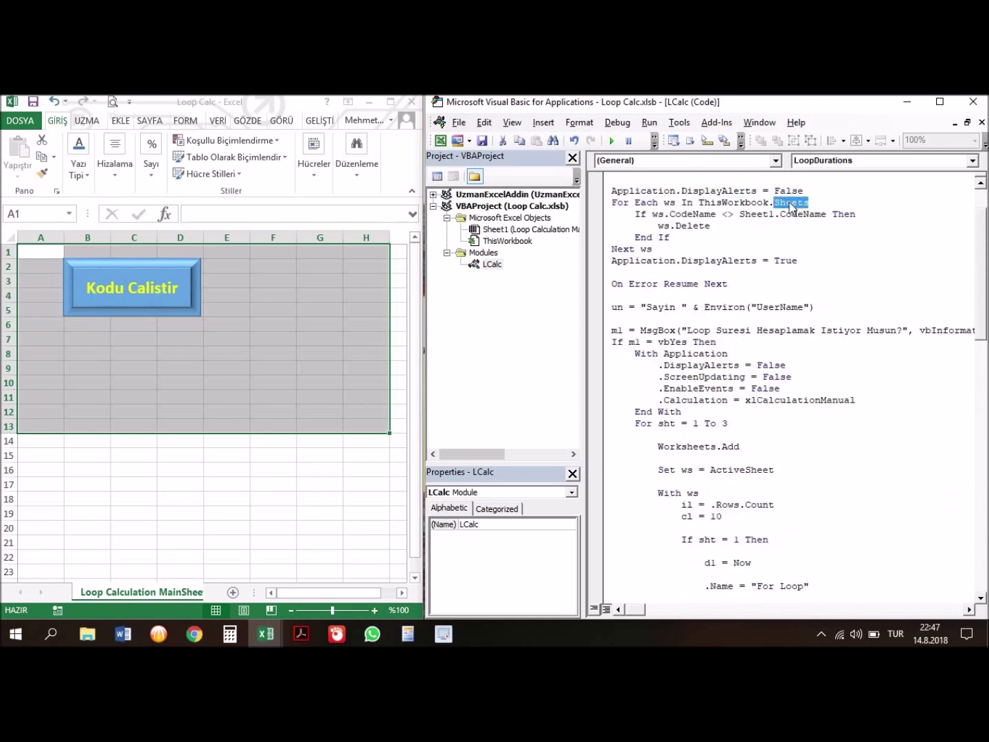
pyautogui.doubleClick(670, 203)
pyautogui.press('Up')
pyautogui.scroll(2, 674, 208)
pyautogui.doubleClick(695, 203)
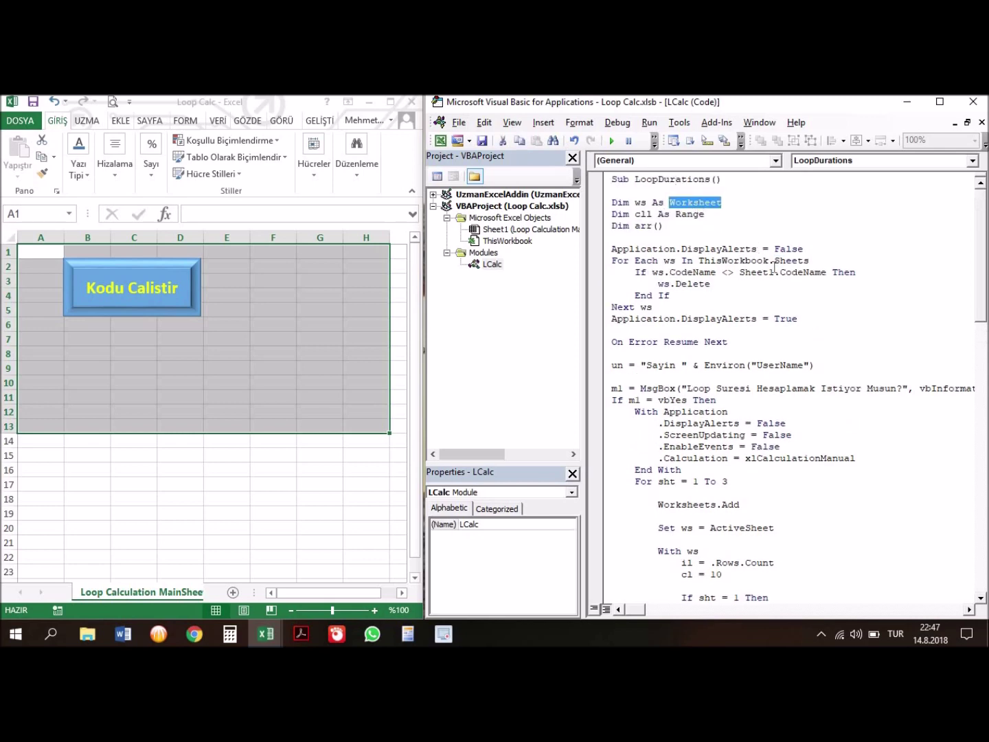
pyautogui.moveTo(791, 260); pyautogui.dragTo(727, 263)
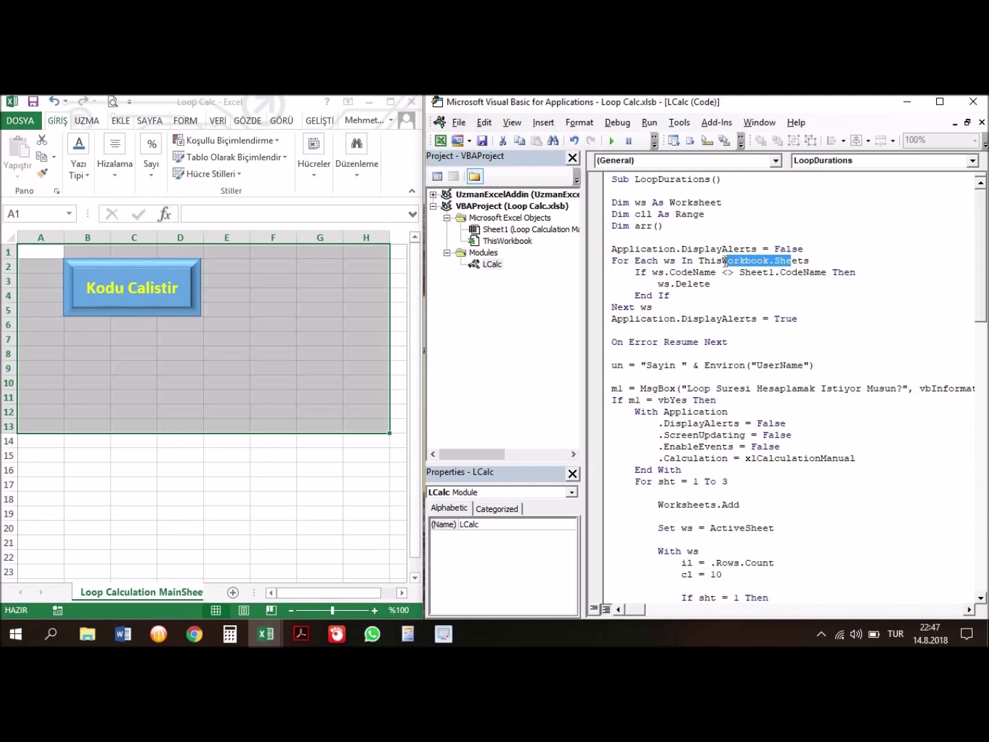
pyautogui.doubleClick(670, 261)
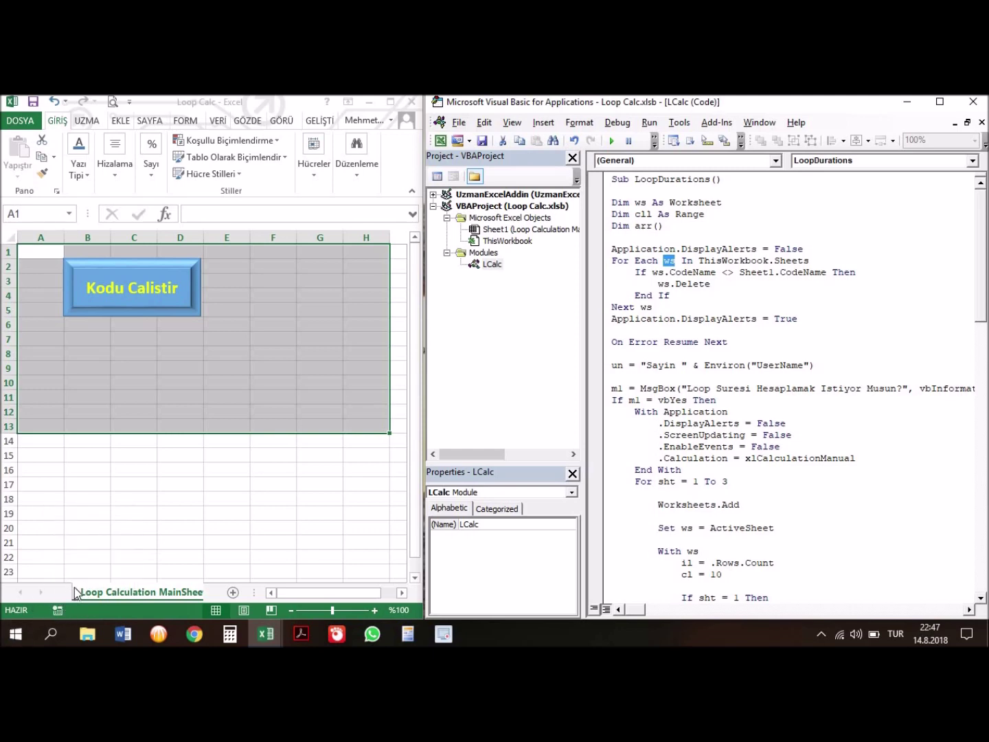
pyautogui.click(694, 526)
pyautogui.scroll(-5, 694, 523)
pyautogui.scroll(-7, 693, 523)
pyautogui.scroll(-4, 694, 523)
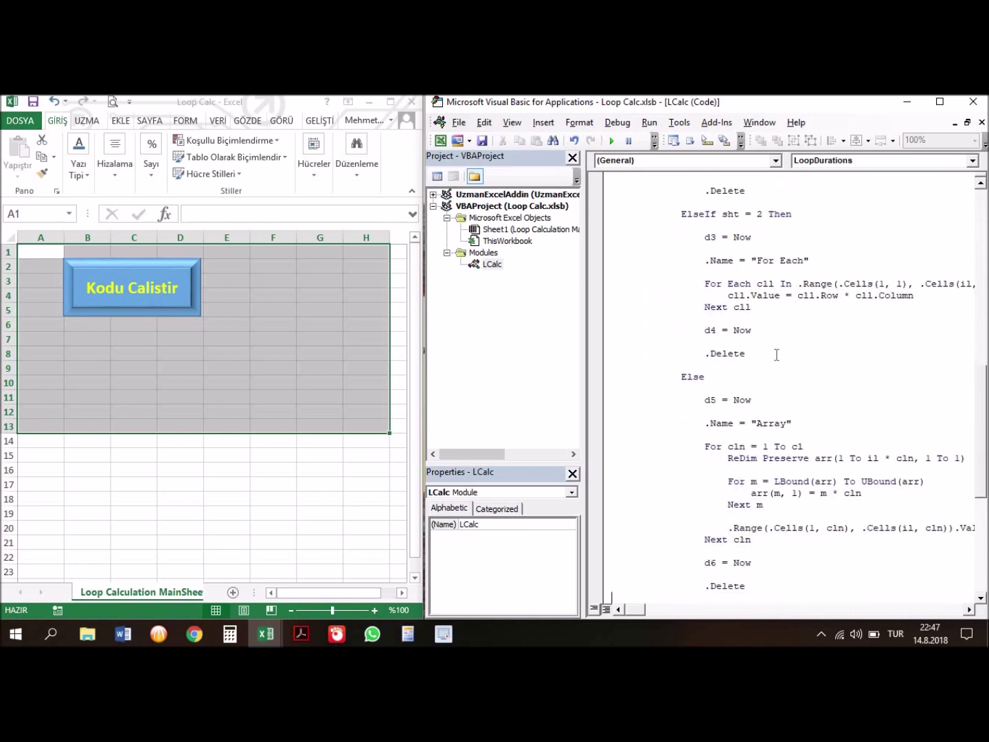
pyautogui.moveTo(746, 353); pyautogui.dragTo(614, 239)
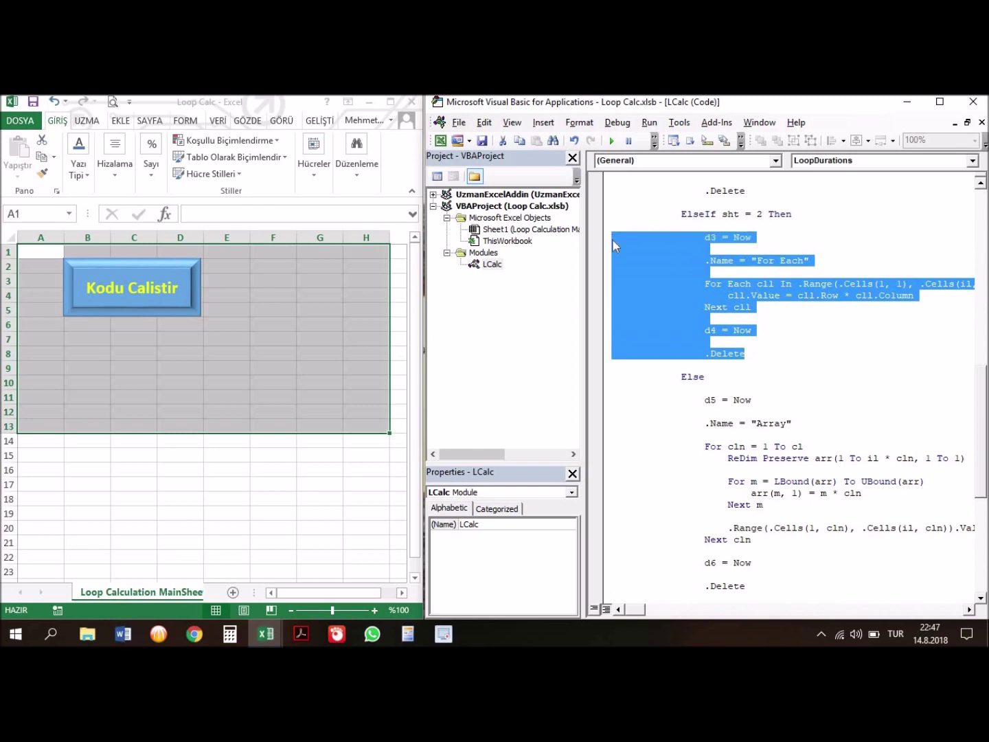
pyautogui.click(767, 462)
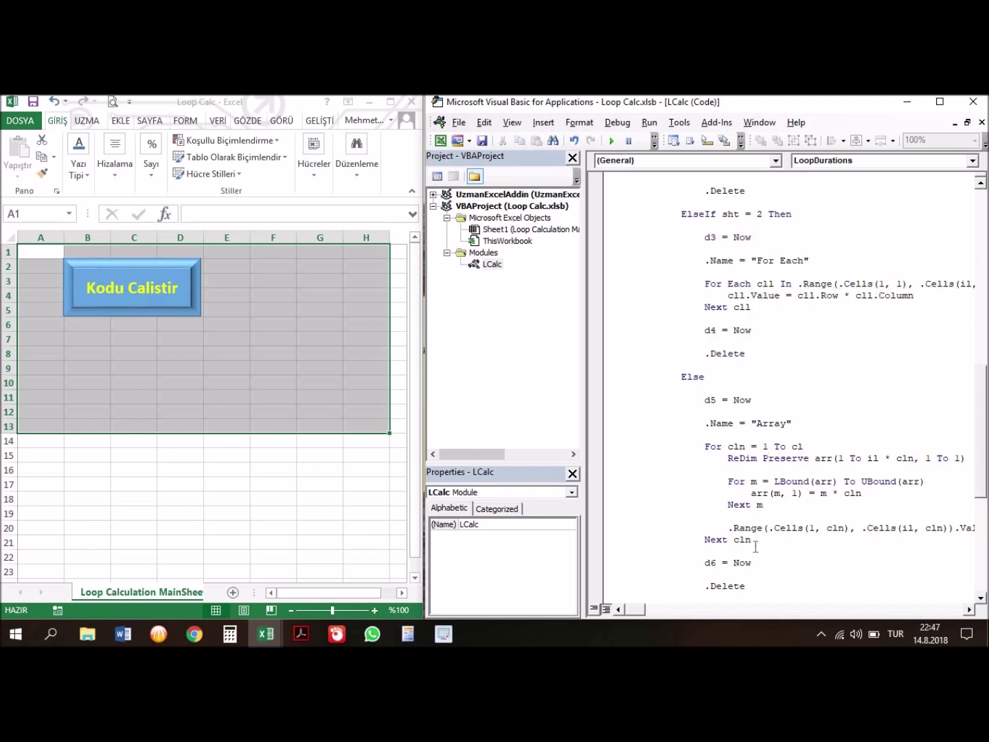
pyautogui.moveTo(757, 542); pyautogui.dragTo(615, 446)
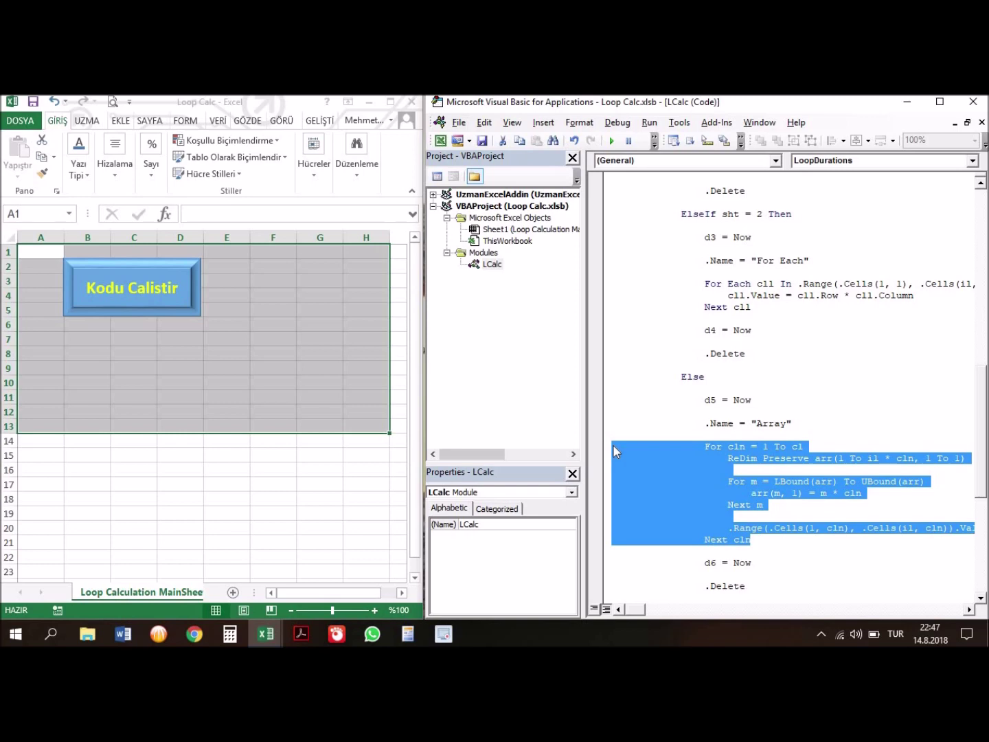
pyautogui.press('Right')
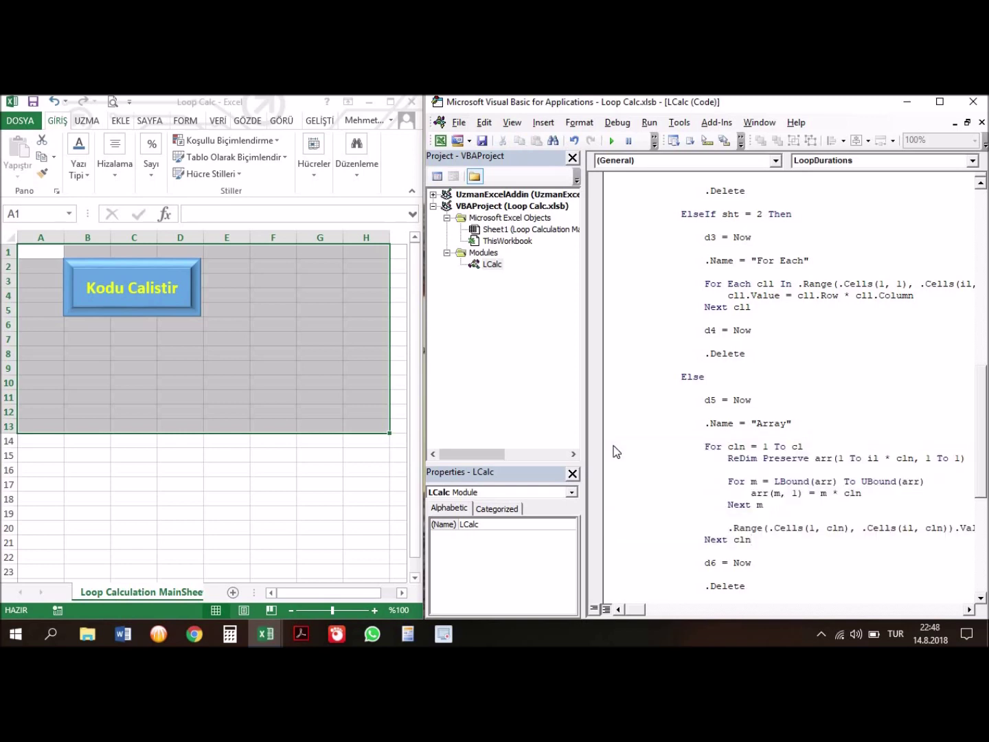
pyautogui.scroll(-3, 616, 452)
pyautogui.click(753, 294)
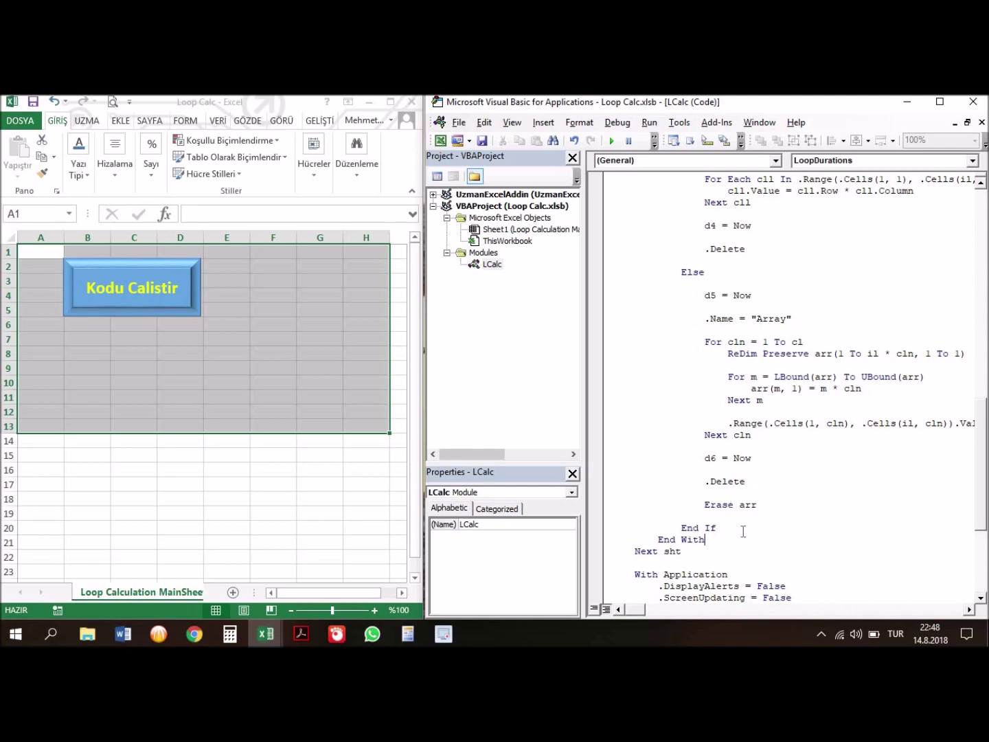
pyautogui.scroll(-3, 744, 531)
pyautogui.scroll(-1, 743, 532)
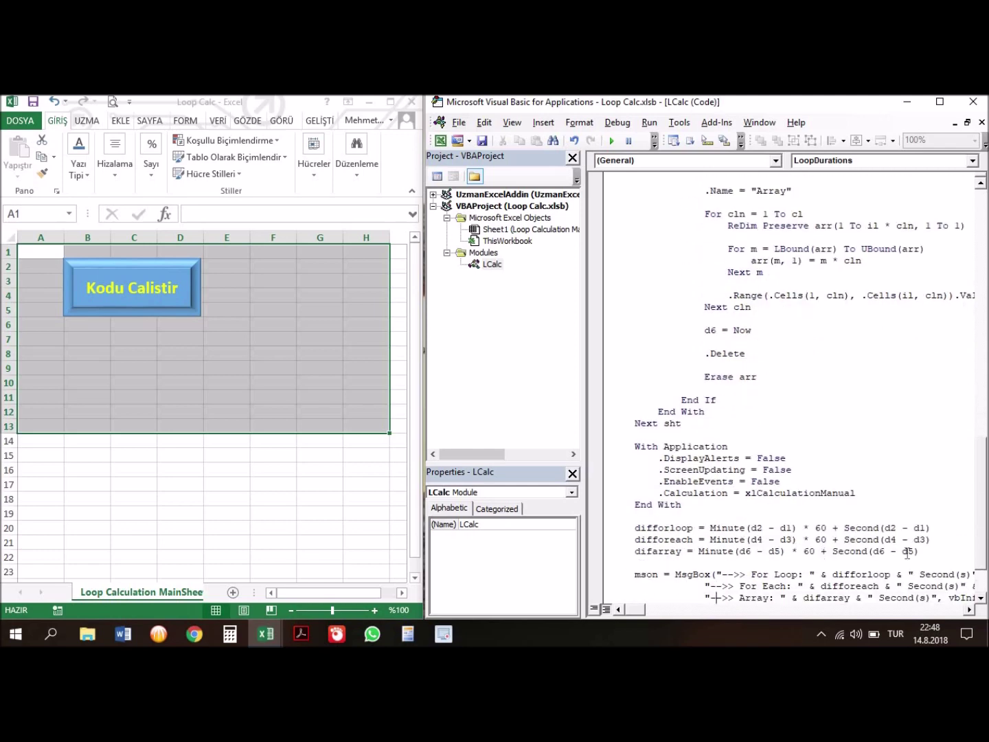
pyautogui.scroll(-1, 746, 586)
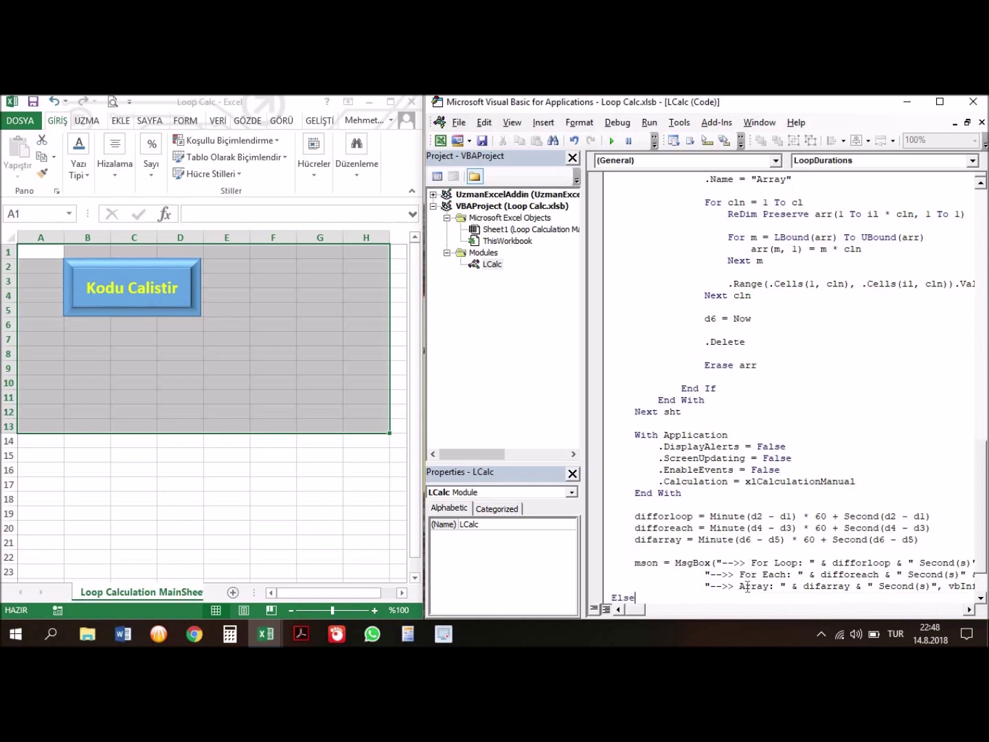
pyautogui.scroll(-1, 746, 586)
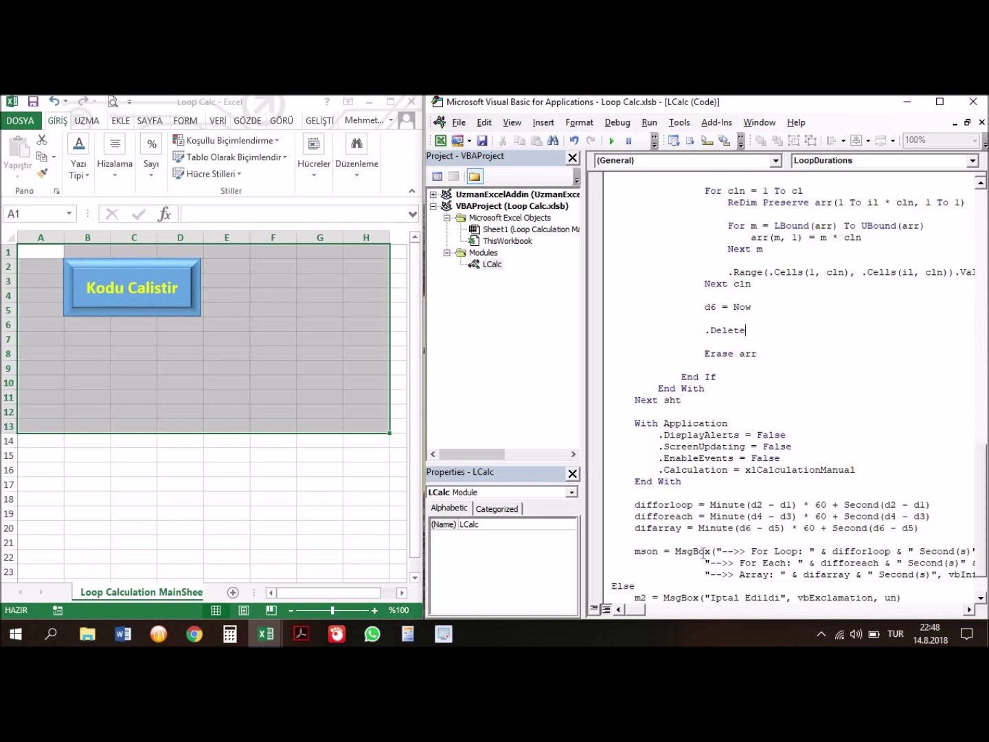
pyautogui.scroll(2, 705, 553)
pyautogui.scroll(6, 706, 553)
pyautogui.scroll(7, 705, 553)
pyautogui.scroll(6, 704, 553)
pyautogui.scroll(2, 703, 553)
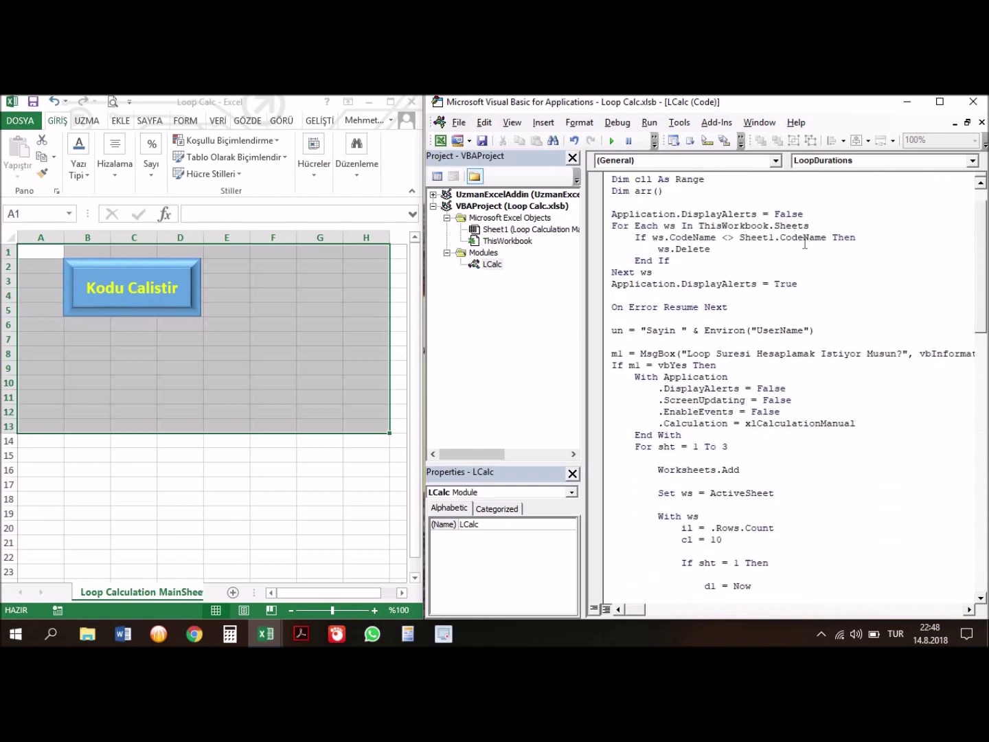
# - Review the sheet-deletion block and the EnableEvents and Calculation setup lines
pyautogui.moveTo(799, 284); pyautogui.dragTo(607, 215)
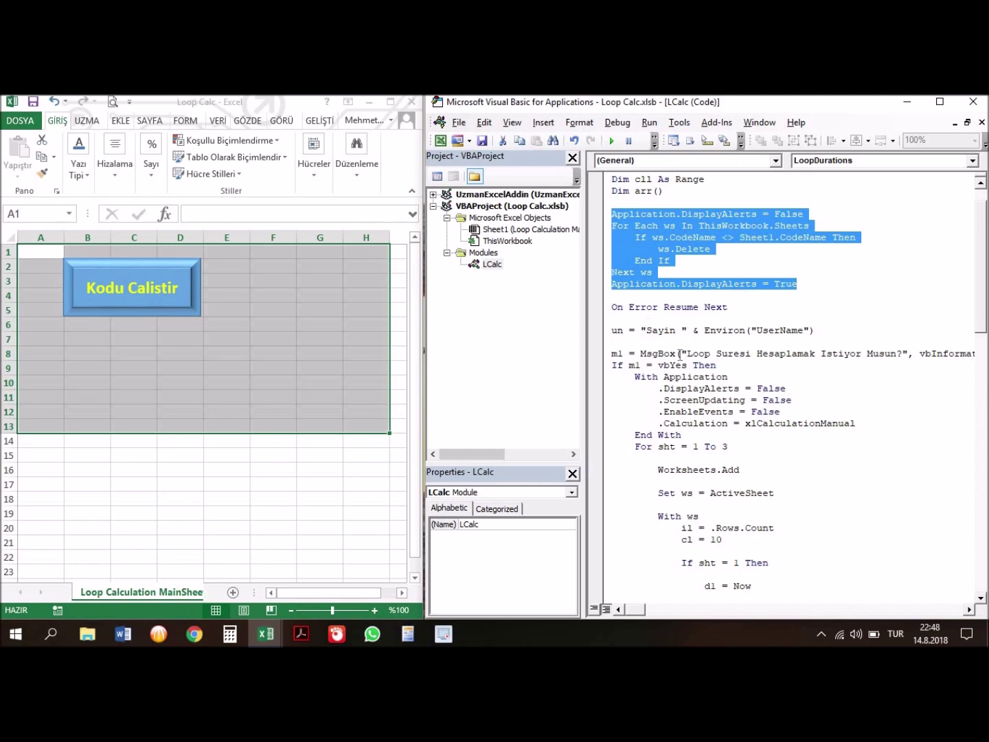
pyautogui.click(720, 388)
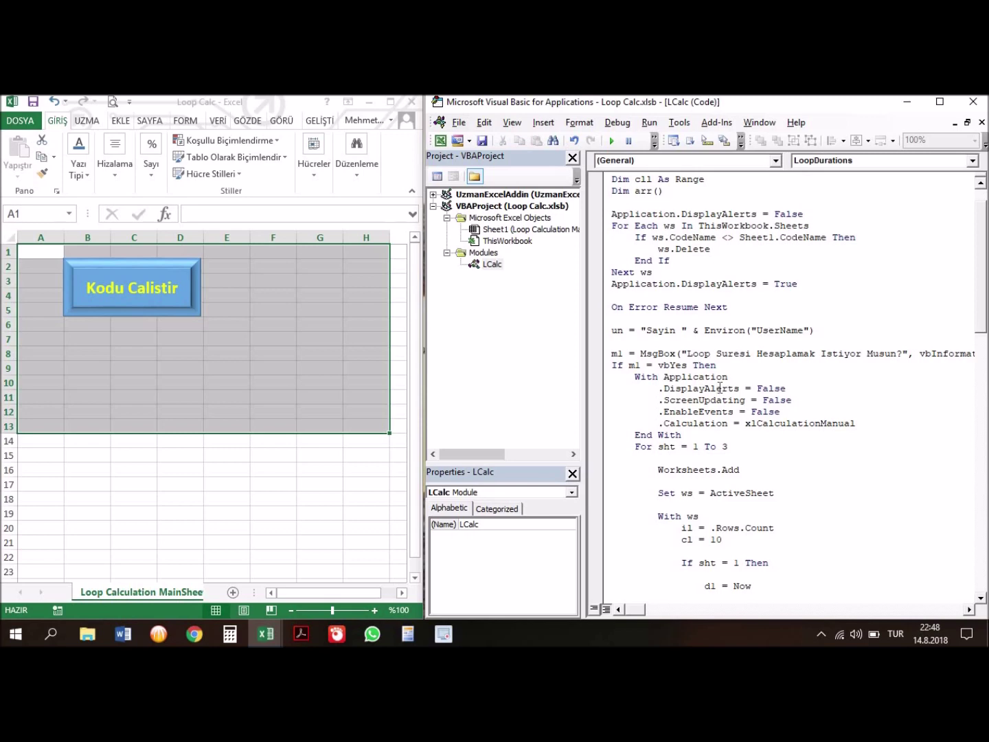
pyautogui.hotkey('shift', 'Home')
pyautogui.press('Down')
pyautogui.hotkey('ctrl', 'shift', 'Right')
pyautogui.hotkey('ctrl', 'shift', 'Right')
pyautogui.press('Down')
pyautogui.hotkey('ctrl', 'shift', 'Left')
pyautogui.press('Down')
pyautogui.hotkey('ctrl', 'shift', 'Right')
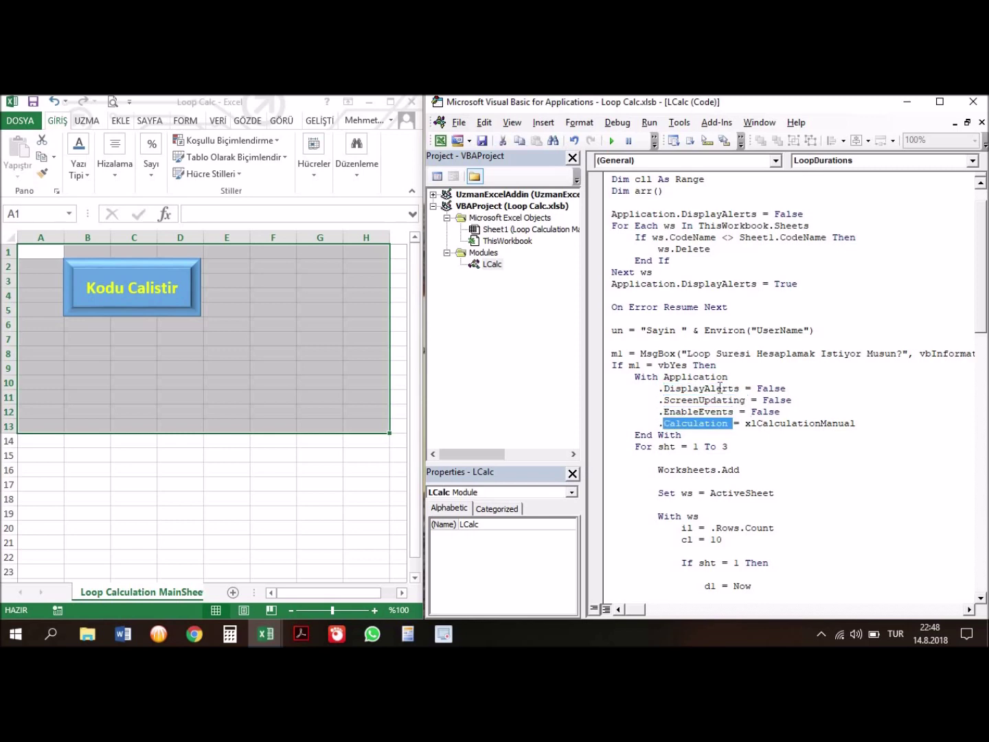
pyautogui.press('Down')
pyautogui.press('Down')
pyautogui.press('Down')
pyautogui.press('Down')
pyautogui.press('Up')
pyautogui.press('Up')
pyautogui.hotkey('ctrl', 'shift', 'Left')
pyautogui.press('Down')
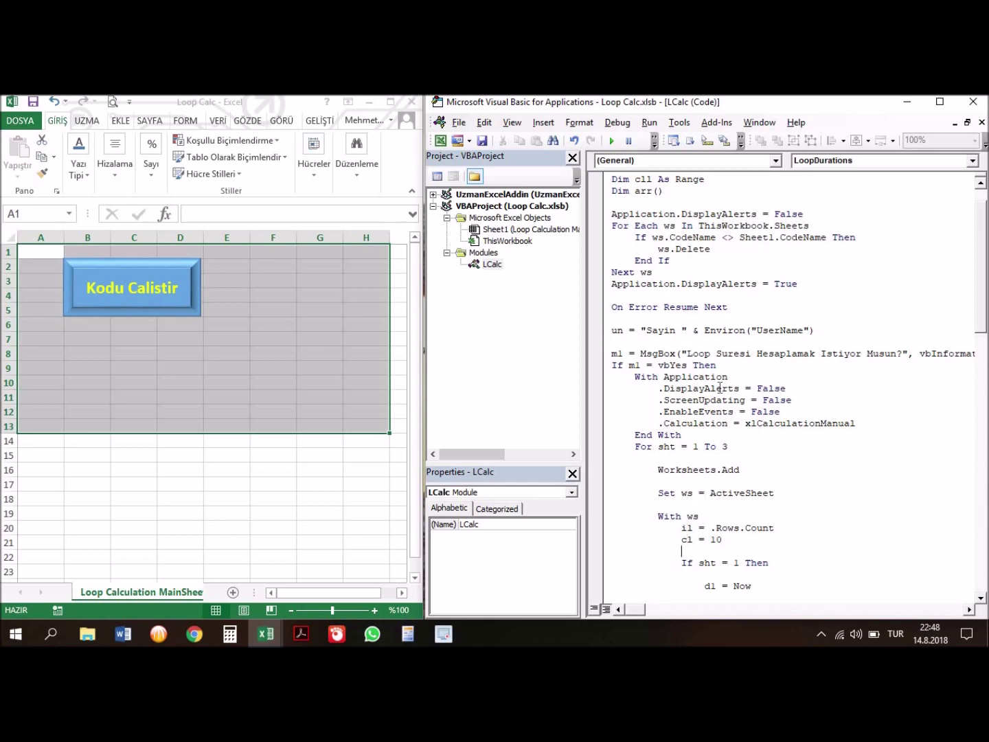
pyautogui.press('Down')
pyautogui.press('Down')
pyautogui.press('Down')
pyautogui.press('Down')
pyautogui.press('Down')
pyautogui.press('Down')
pyautogui.press('Down')
pyautogui.press('Down')
pyautogui.press('Down')
pyautogui.press('Down')
pyautogui.press('Down')
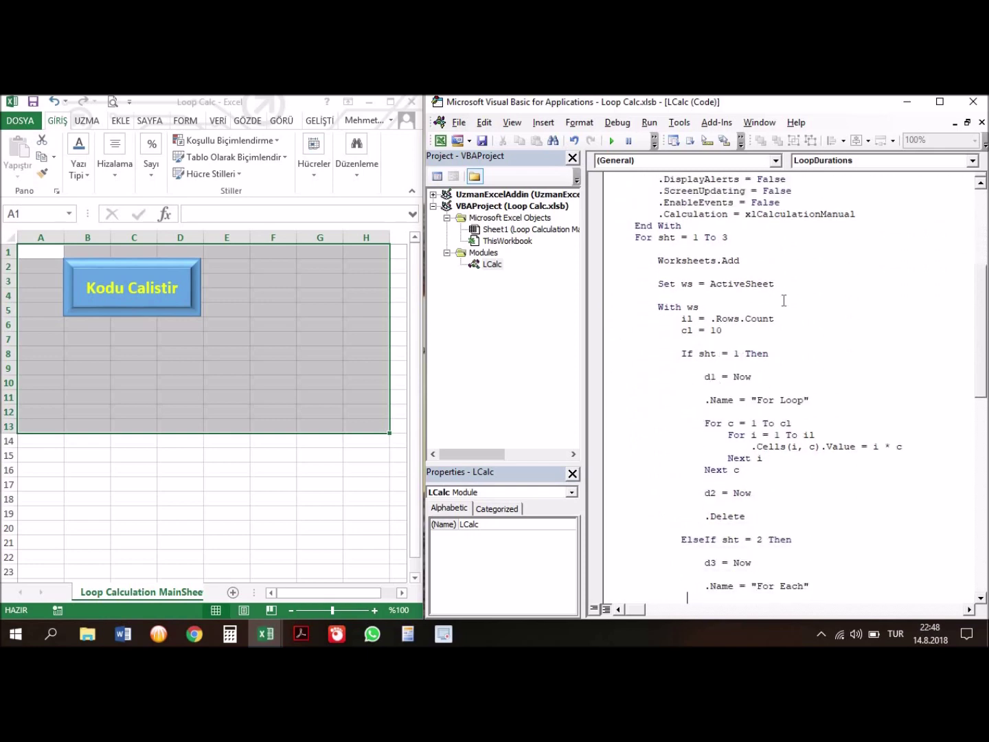
# - Select cell A1 in Excel and place the cursor before the .Delete after the For Loop timing
pyautogui.moveTo(747, 481); pyautogui.dragTo(596, 422)
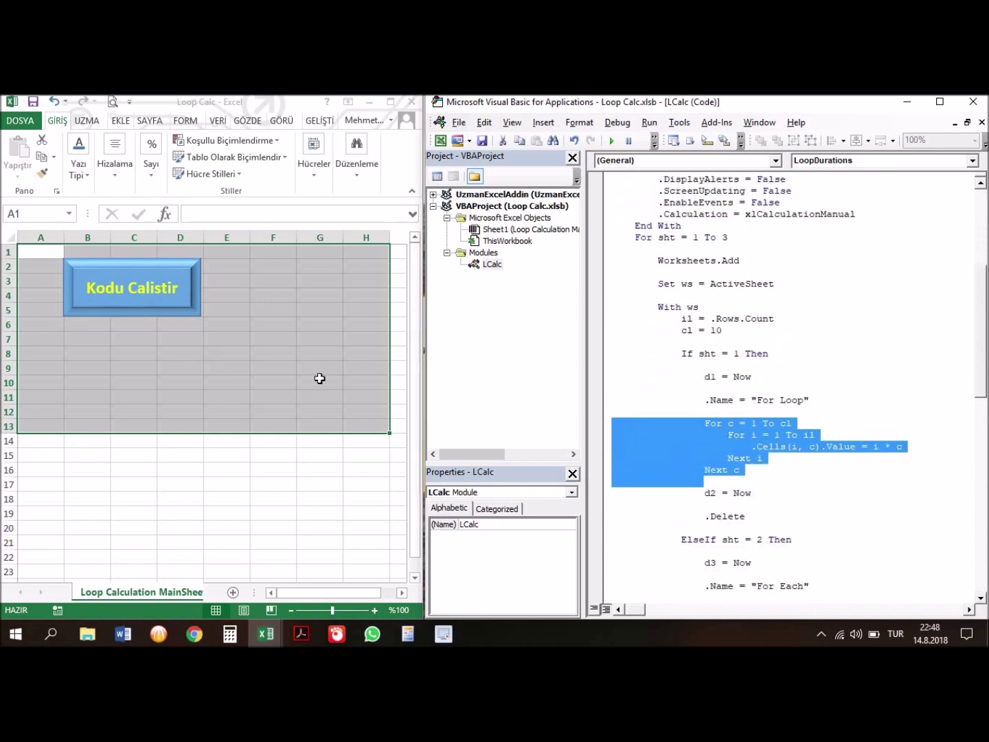
pyautogui.click(35, 253)
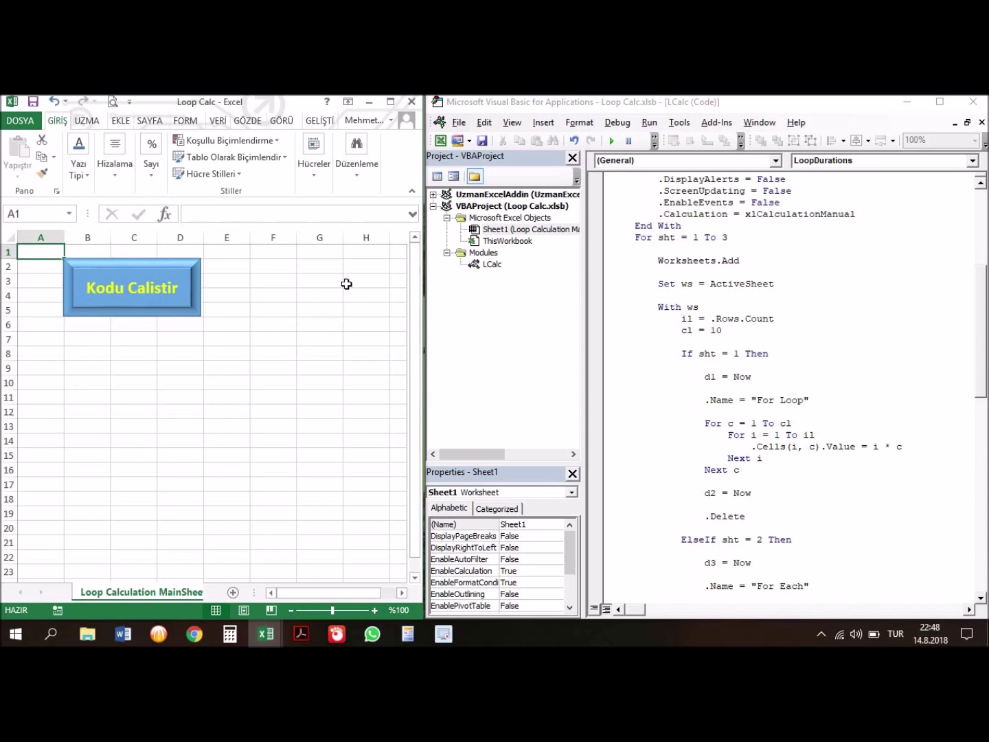
pyautogui.moveTo(763, 517); pyautogui.dragTo(719, 522)
pyautogui.click(711, 516)
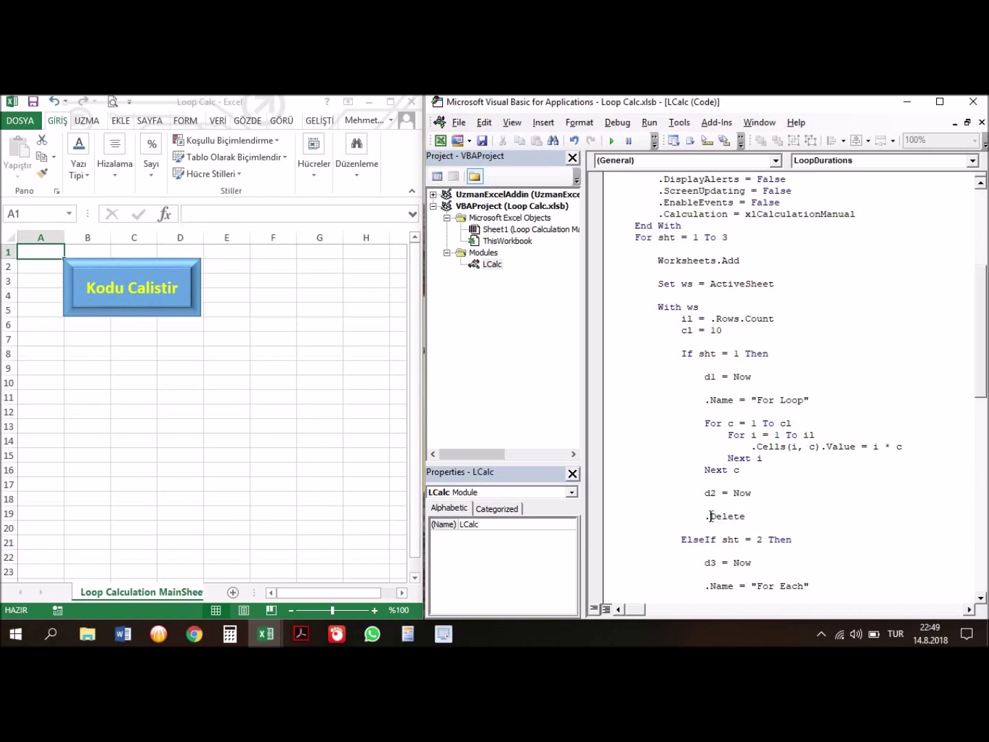
# - Comment out the .Delete lines after the For Loop, For Each and Array timings with apostrophes
pyautogui.write("'")
pyautogui.press('Down')
pyautogui.press('Down')
pyautogui.press('Down')
pyautogui.press('Down')
pyautogui.press('Down')
pyautogui.press('Down')
pyautogui.press('Down')
pyautogui.press('Down')
pyautogui.press('Down')
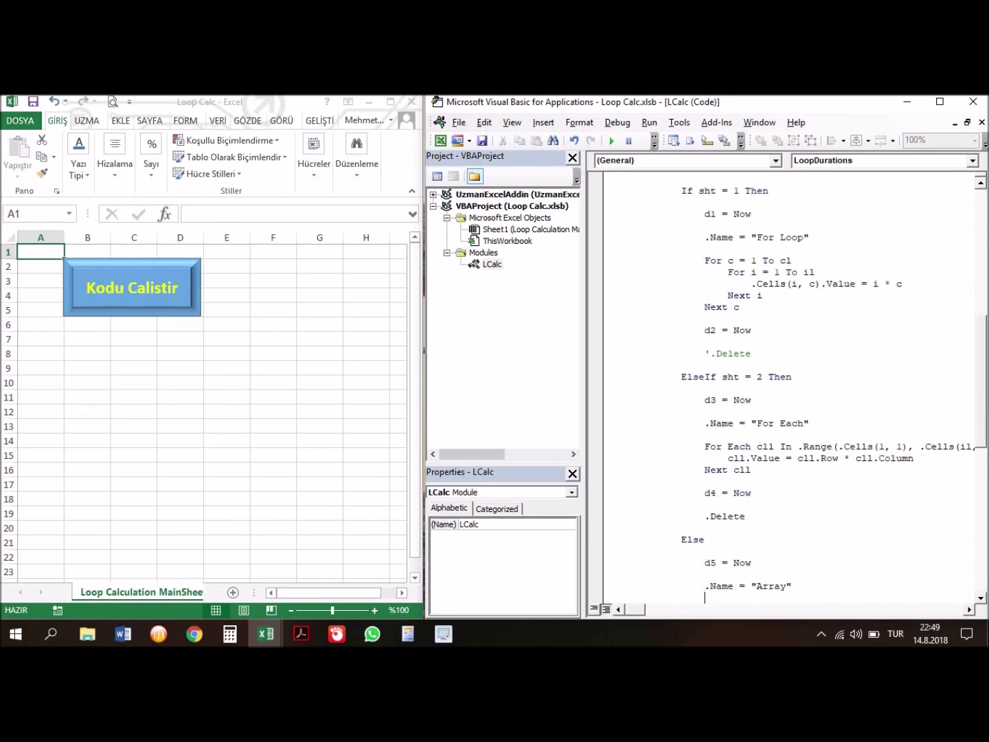
pyautogui.write("'")
pyautogui.press('Down')
pyautogui.press('Down')
pyautogui.press('Down')
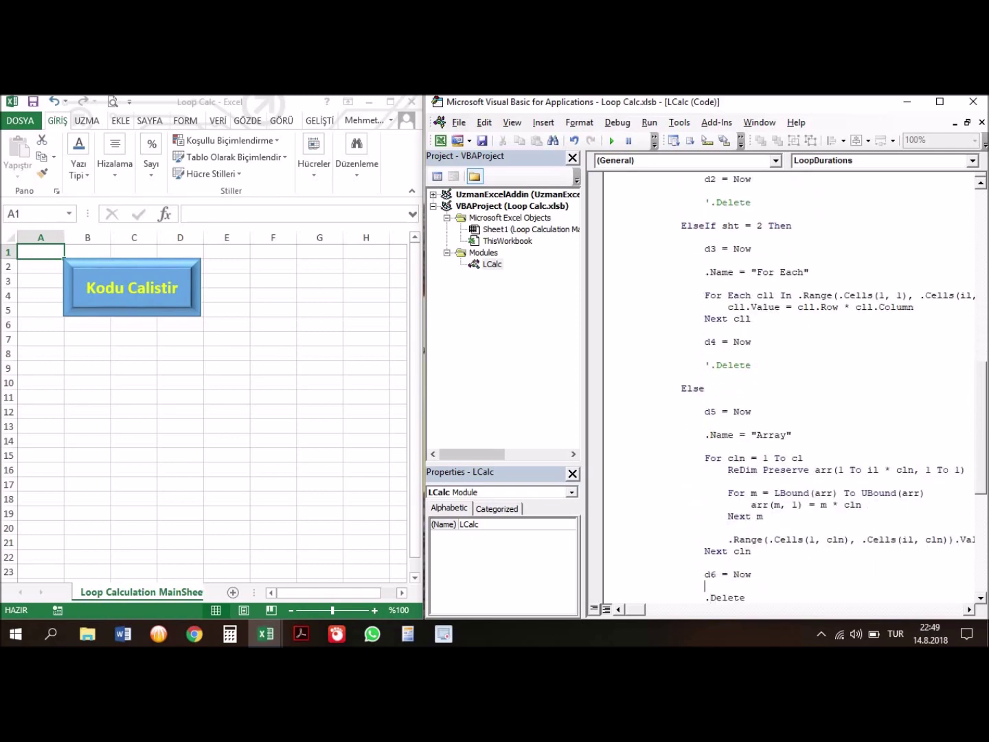
pyautogui.write("'")
pyautogui.press('Down')
pyautogui.press('Down')
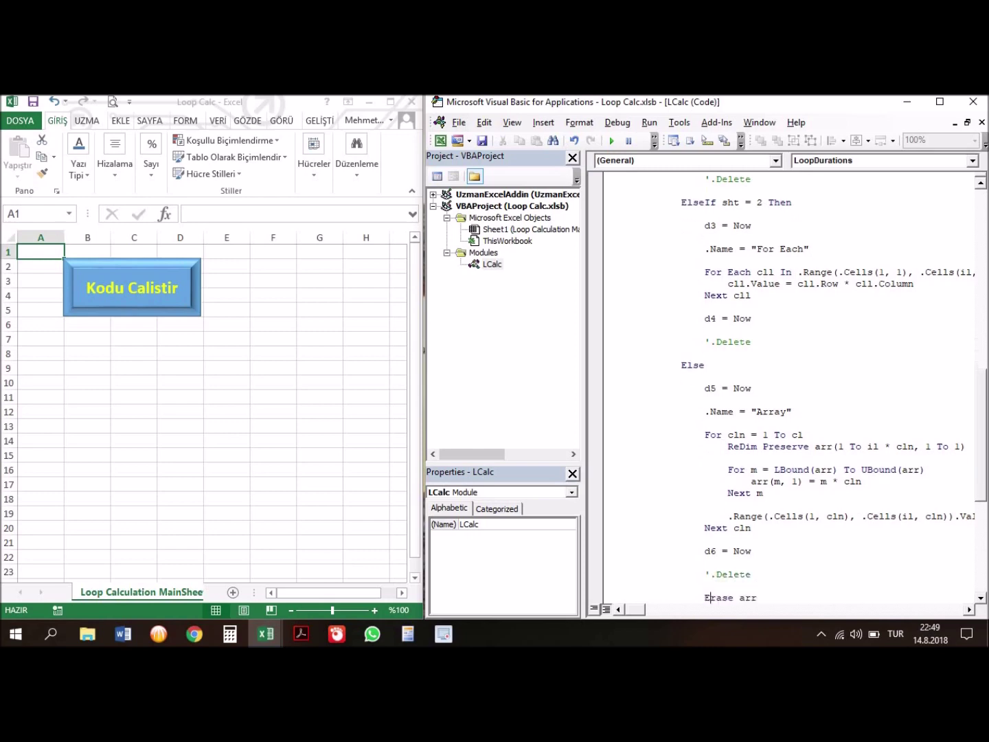
pyautogui.press('Down')
pyautogui.press('Down')
pyautogui.press('Down')
pyautogui.press('Up')
pyautogui.press('Up')
pyautogui.press('Up')
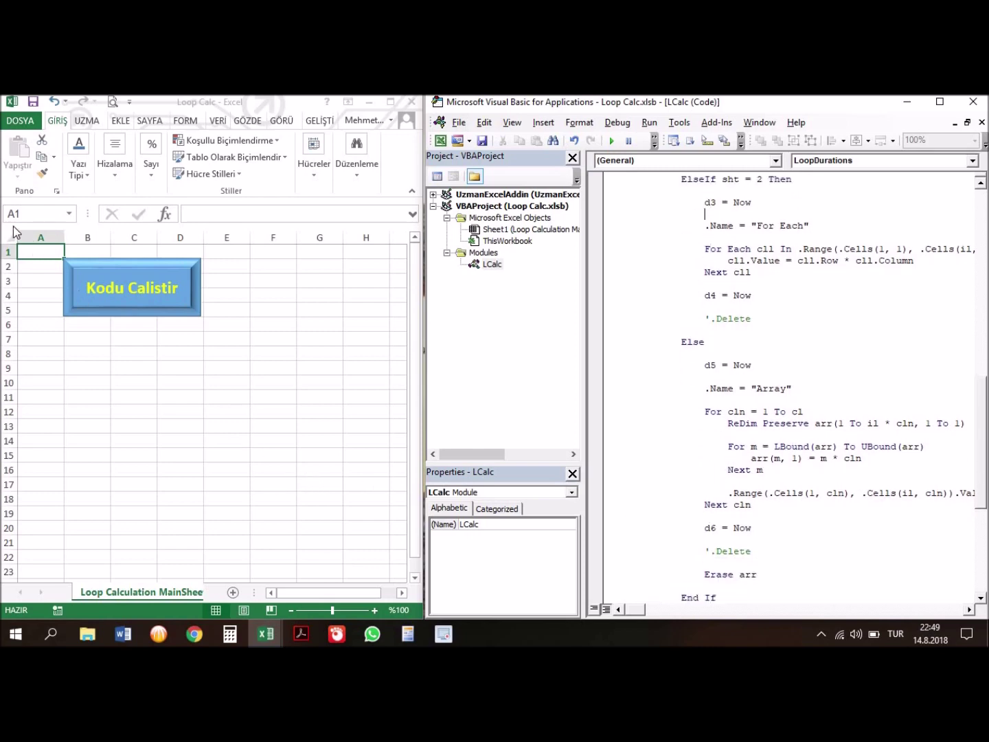
pyautogui.moveTo(29, 251); pyautogui.dragTo(30, 251)
# - Select columns A to J down the sheet, return to A1, and narrow the VBA project panel
pyautogui.hotkey('shift', 'Right')
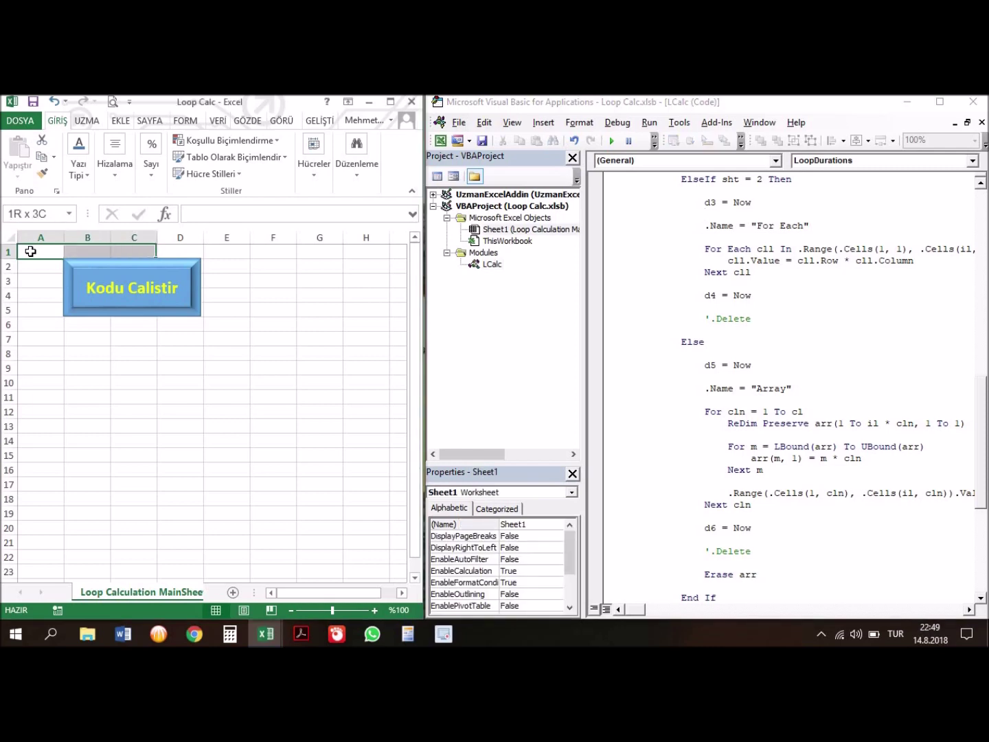
pyautogui.hotkey('shift', 'Right')
pyautogui.hotkey('shift', 'Right')
pyautogui.hotkey('shift', 'Right')
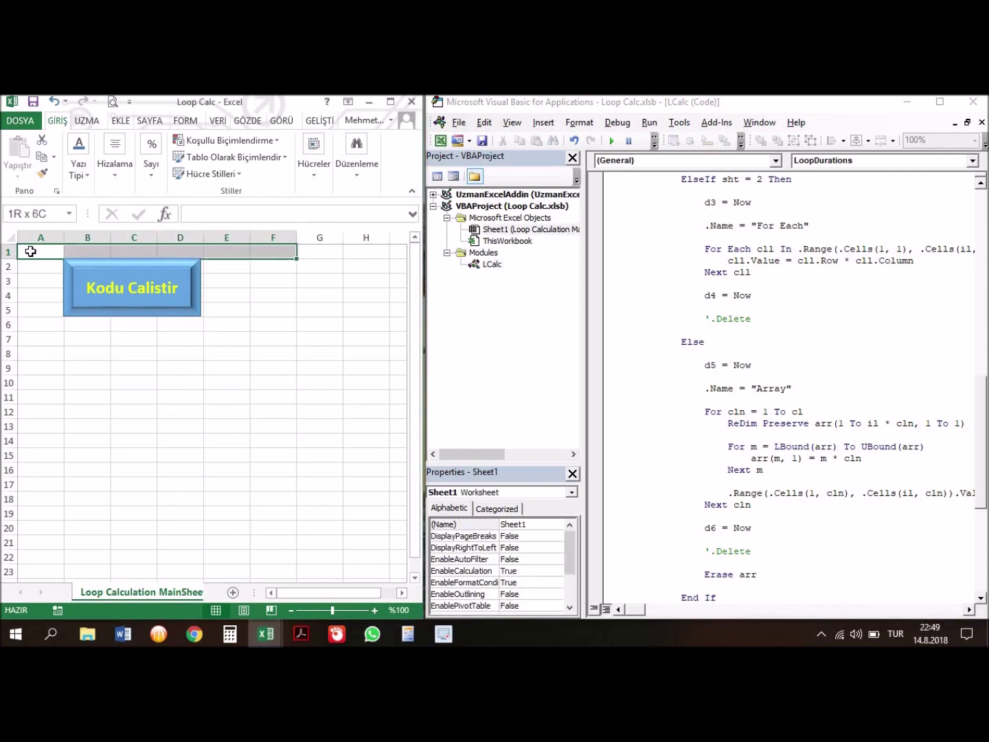
pyautogui.hotkey('shift', 'Right')
pyautogui.hotkey('shift', 'Right')
pyautogui.hotkey('shift', 'Right')
pyautogui.hotkey('shift', 'Right')
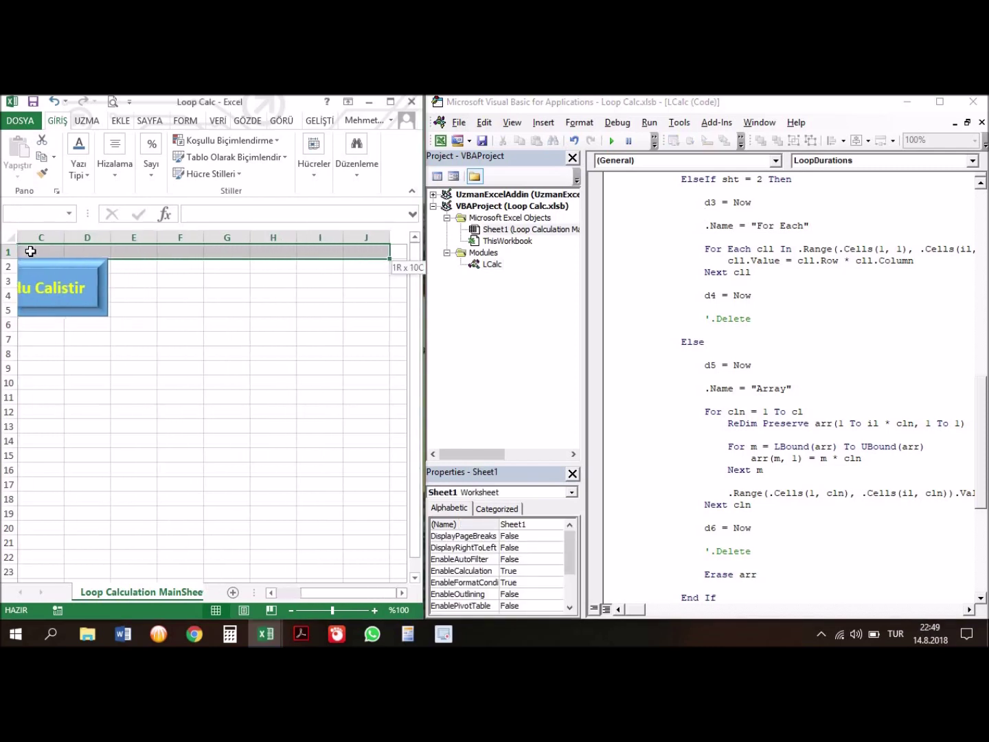
pyautogui.hotkey('ctrl', 'shift', 'Down')
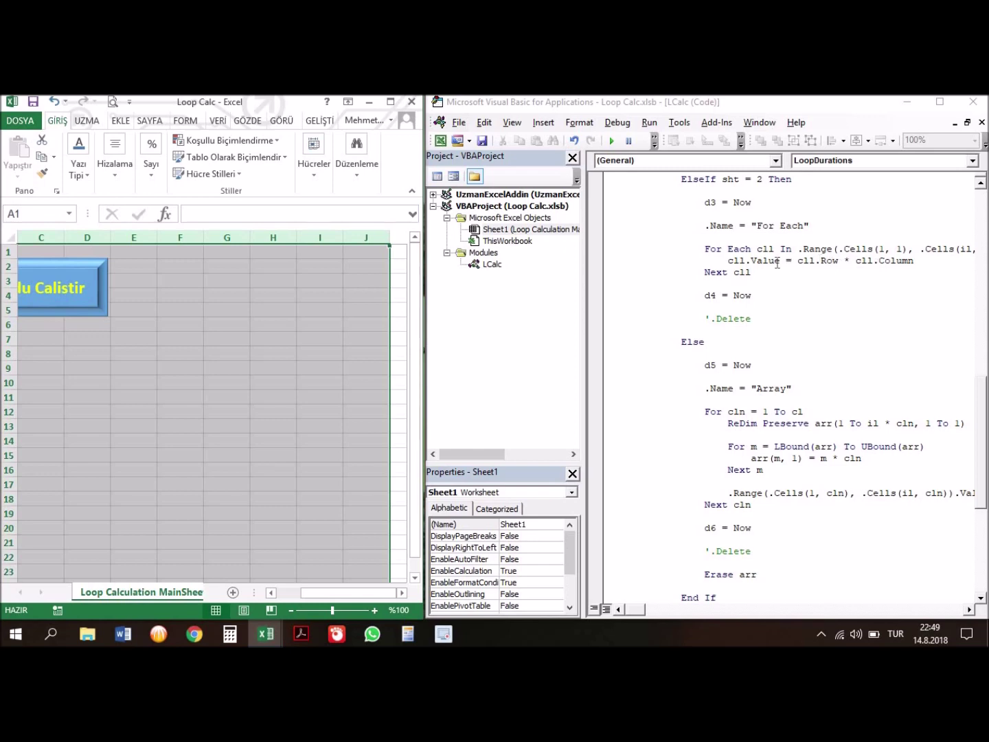
pyautogui.click(320, 310)
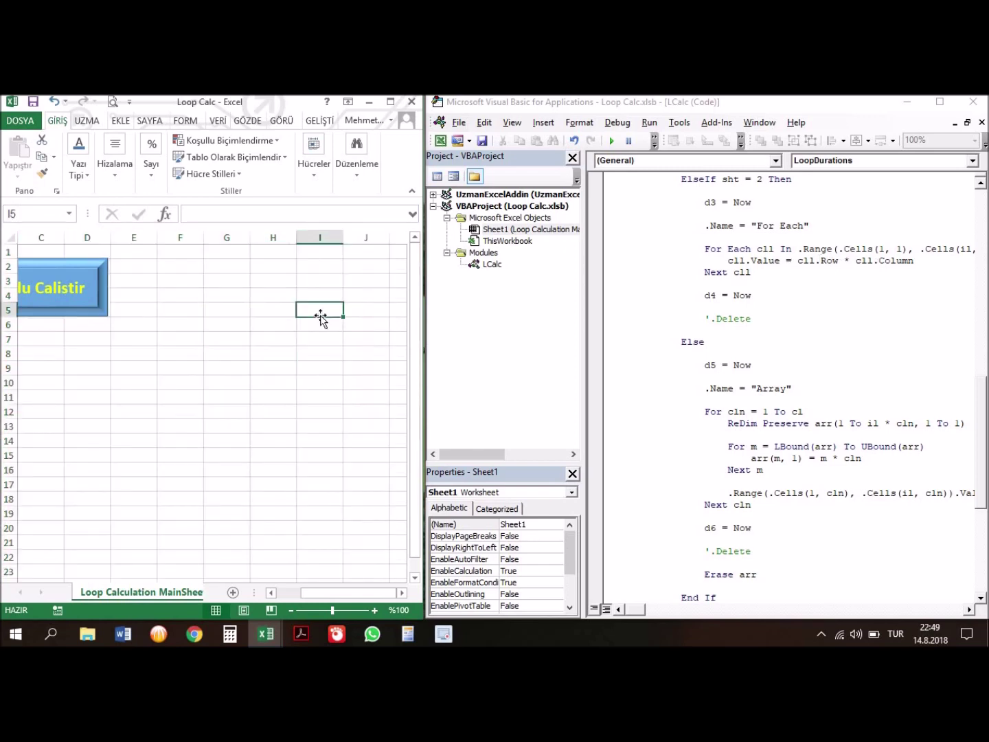
pyautogui.hotkey('ctrl', 'Home')
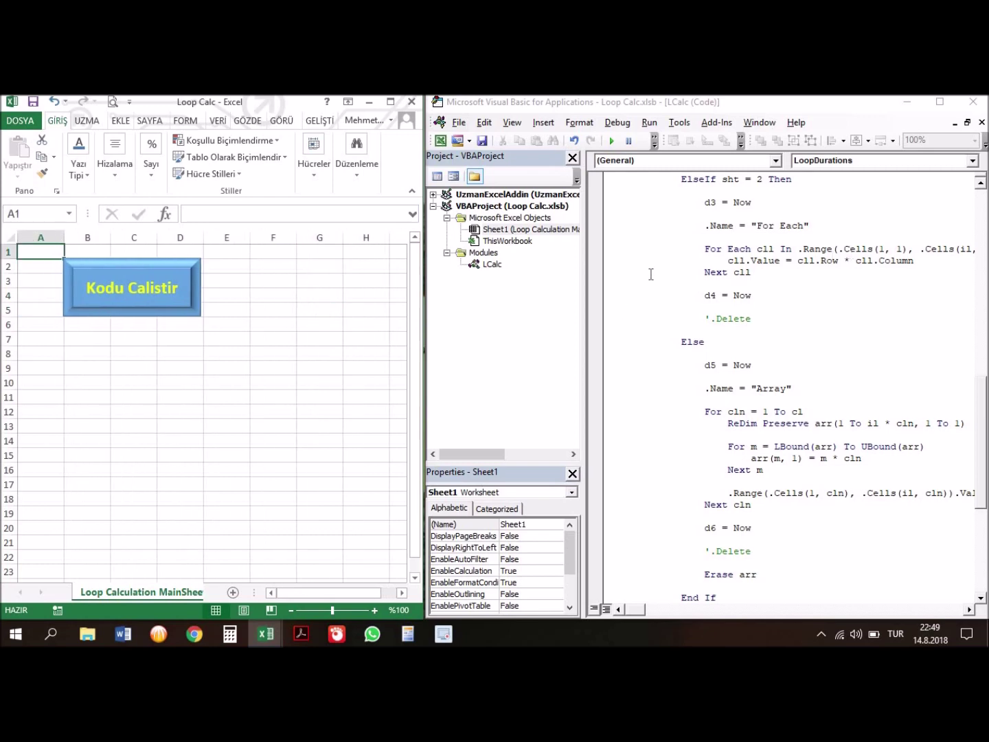
pyautogui.moveTo(580, 323); pyautogui.dragTo(506, 323)
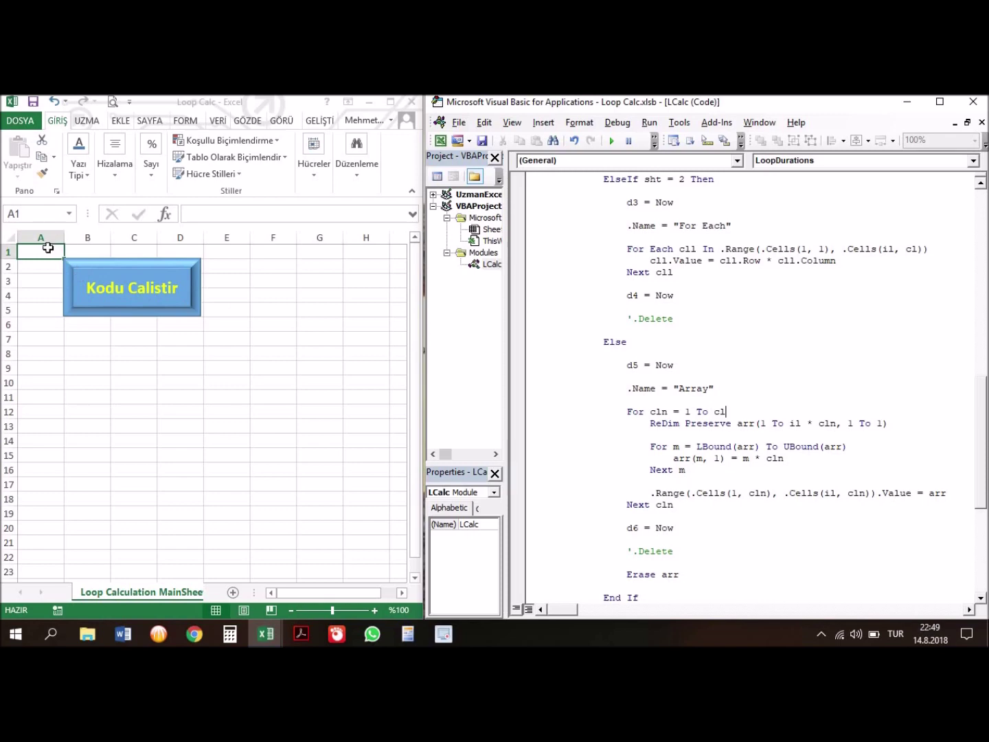
# - Select A1:H1 and highlight the For cln loop header, body and Next cln line
pyautogui.moveTo(48, 248); pyautogui.dragTo(365, 255)
pyautogui.moveTo(727, 412); pyautogui.dragTo(626, 412)
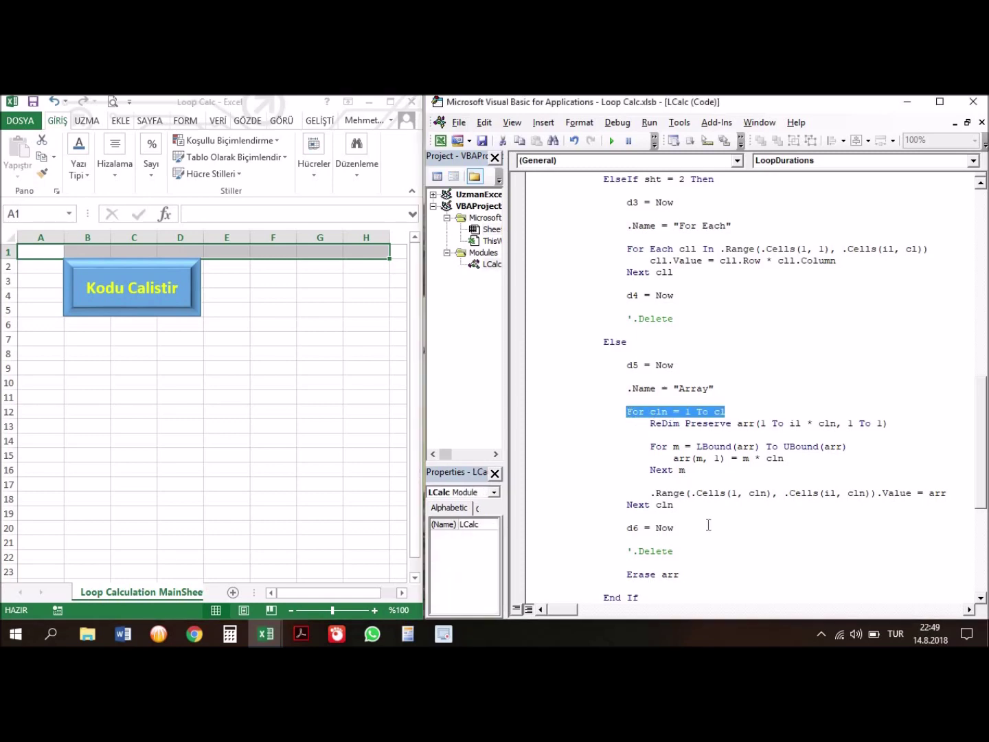
pyautogui.moveTo(674, 505); pyautogui.dragTo(626, 505)
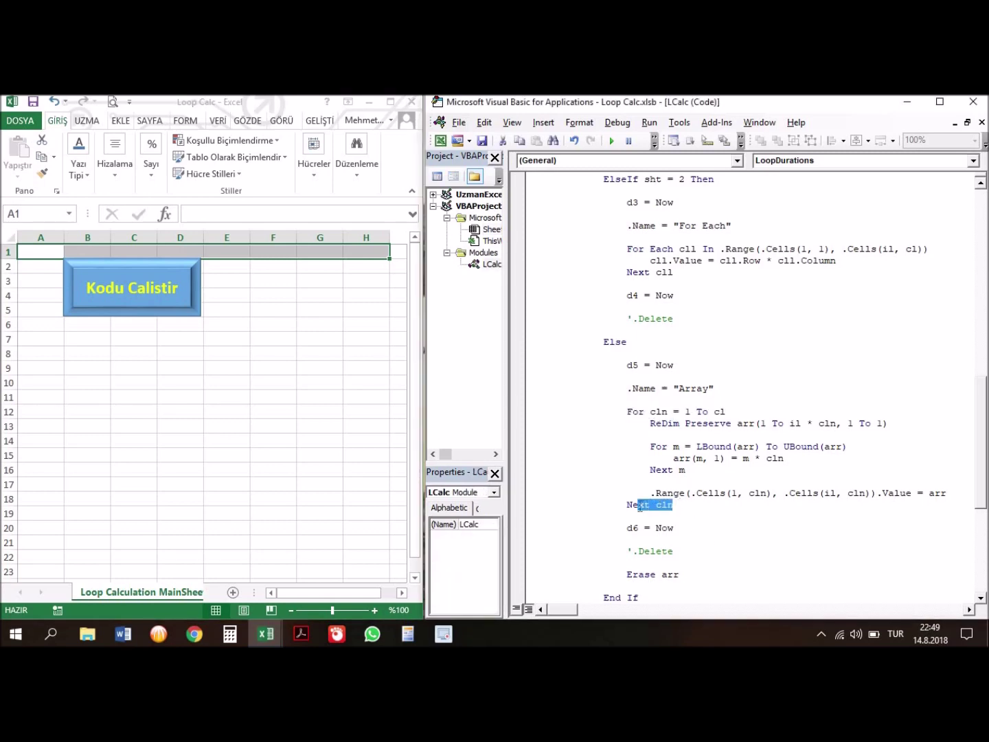
pyautogui.moveTo(951, 494)
pyautogui.mouseDown()
pyautogui.moveTo(535, 448)
pyautogui.moveTo(547, 427)
pyautogui.moveTo(524, 431)
pyautogui.mouseUp()
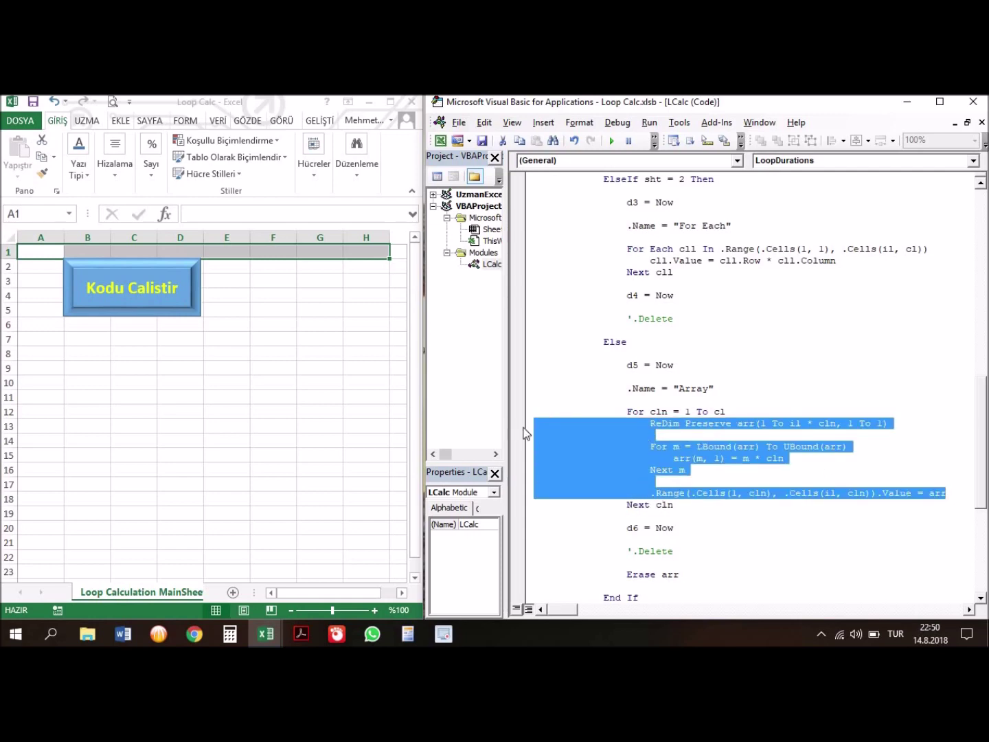
pyautogui.click(707, 427)
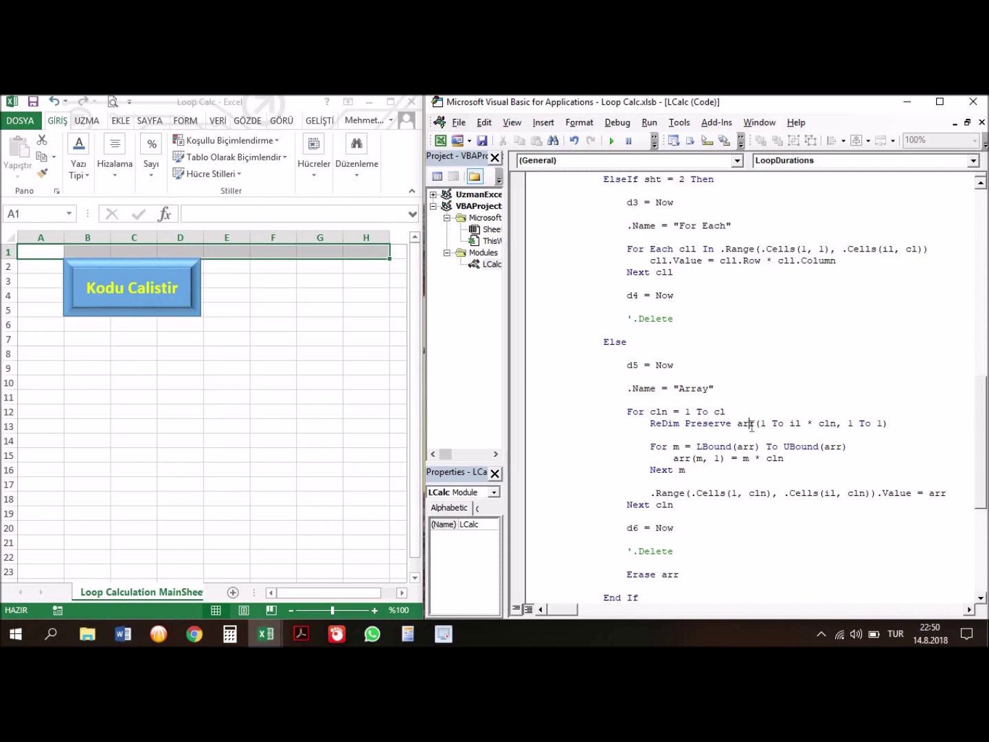
# - Inspect the arr declaration and the ReDim bound 1 To il * cln, then start stepping with F8
pyautogui.hotkey('ctrl', 'Home')
pyautogui.doubleClick(568, 226)
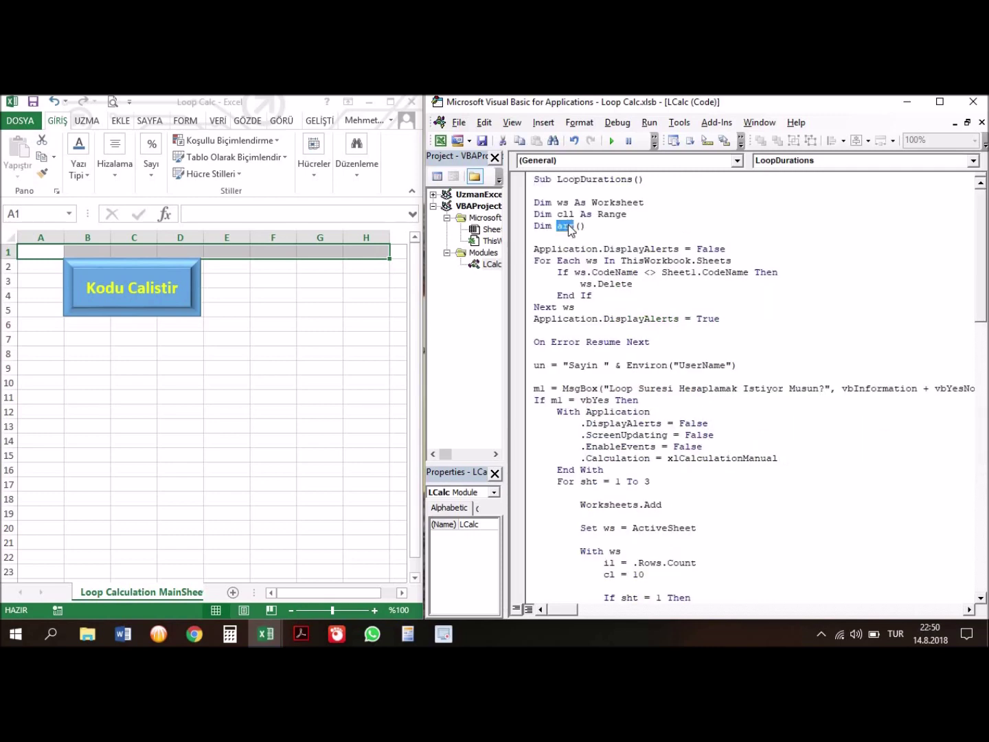
pyautogui.click(580, 260)
pyautogui.hotkey('ctrl', 'End')
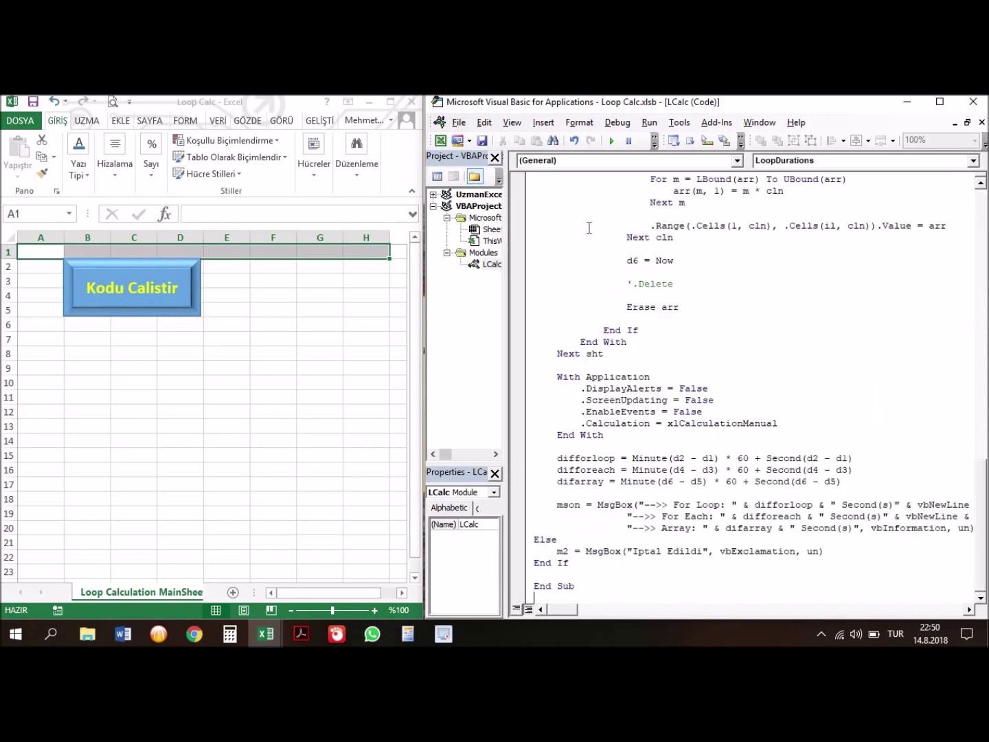
pyautogui.click(721, 265)
pyautogui.press('Up')
pyautogui.press('Up')
pyautogui.press('Up')
pyautogui.press('Up')
pyautogui.press('Up')
pyautogui.press('Up')
pyautogui.press('Up')
pyautogui.press('Up')
pyautogui.press('Up')
pyautogui.press('Up')
pyautogui.press('Up')
pyautogui.press('Up')
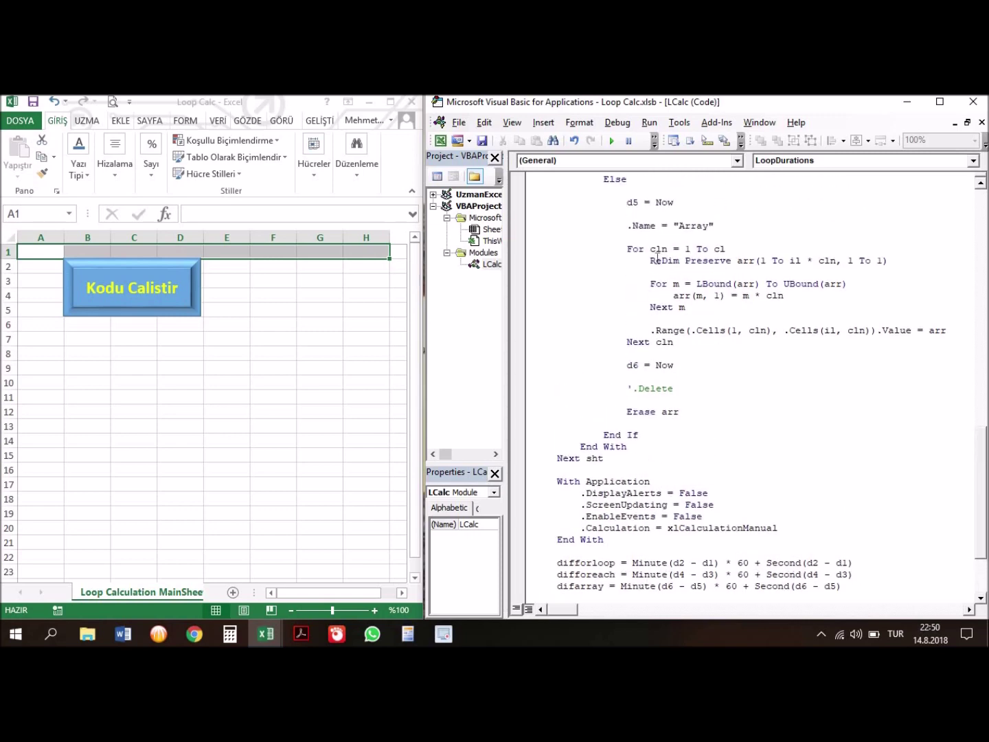
pyautogui.moveTo(650, 260); pyautogui.dragTo(682, 264)
pyautogui.moveTo(761, 261); pyautogui.dragTo(837, 263)
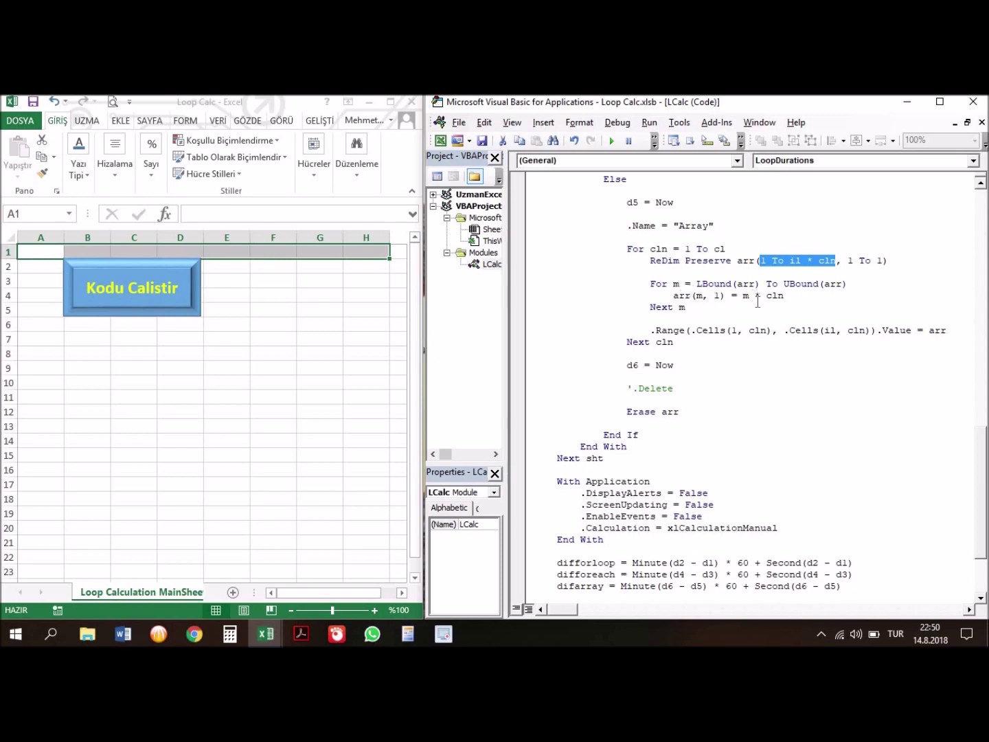
pyautogui.click(597, 262)
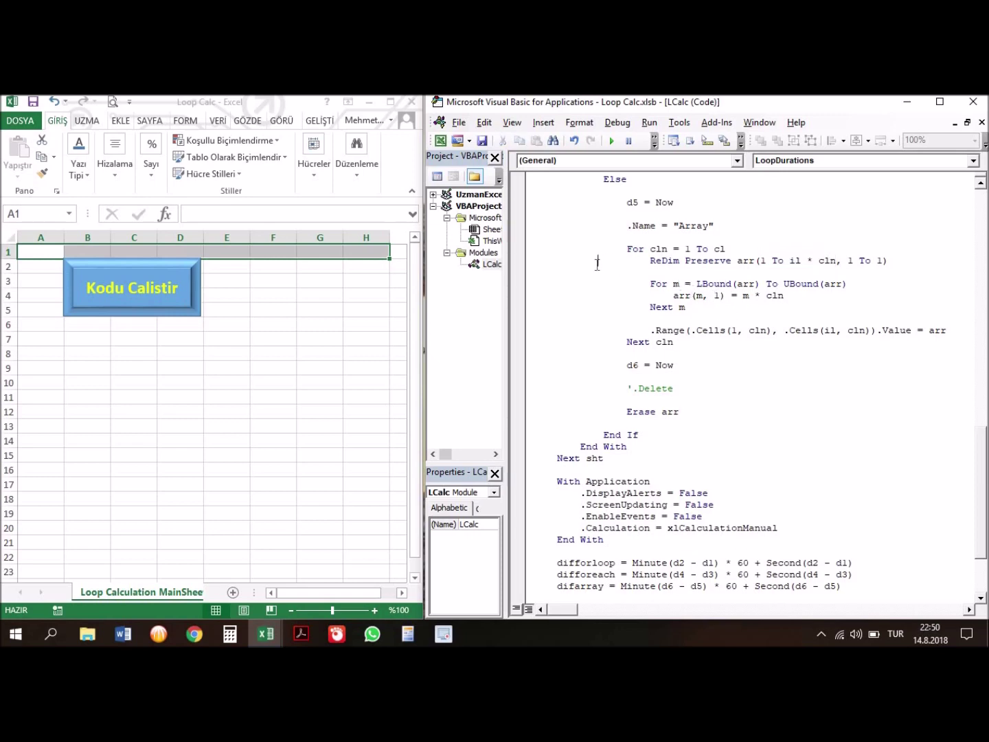
pyautogui.press('F8')
pyautogui.press('F8')
pyautogui.press('F8')
pyautogui.press('F8')
pyautogui.press('F8')
pyautogui.press('F8')
pyautogui.press('F8')
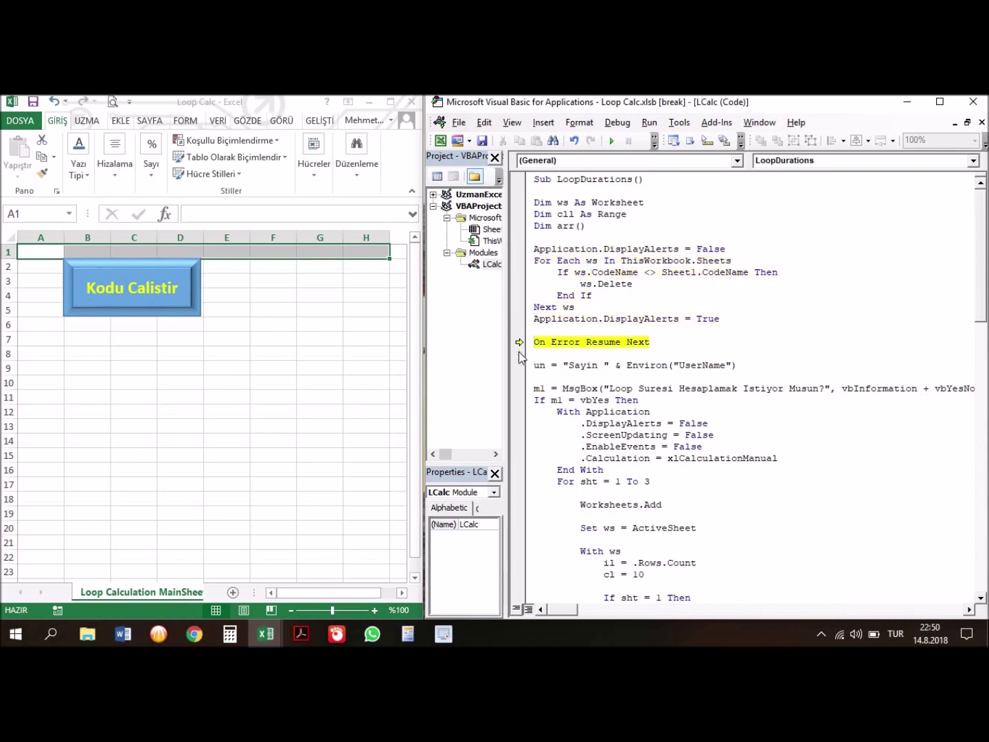
# - Step past the accepted confirmation prompt through adding a sheet and setting the row and column counts
pyautogui.press('F8')
pyautogui.press('F8')
pyautogui.press('F8')
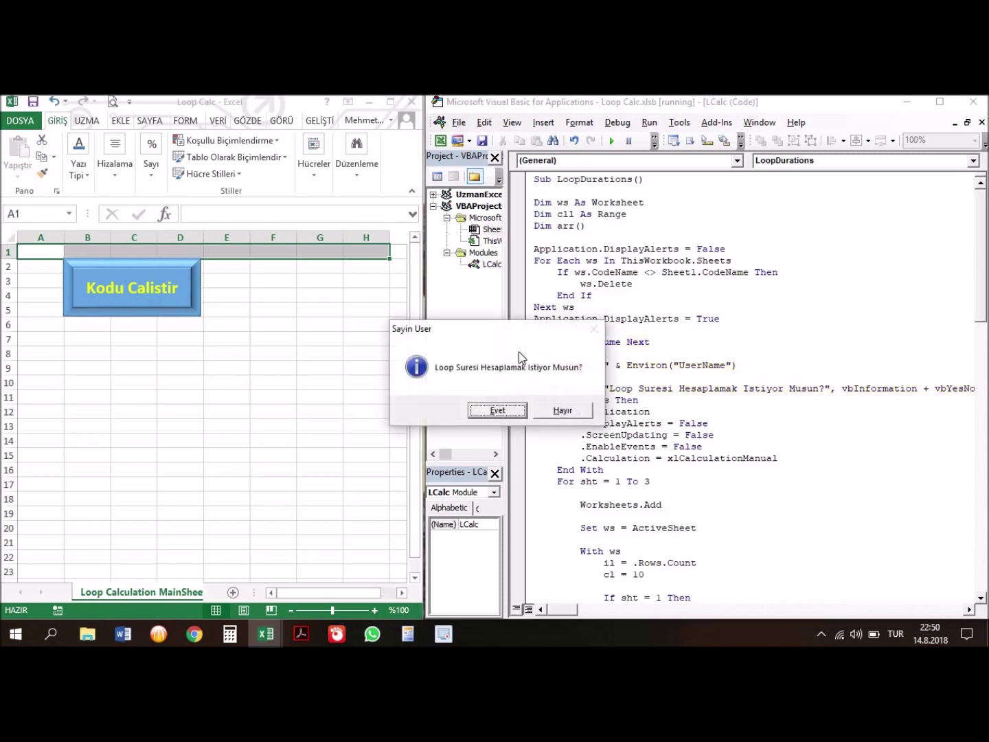
pyautogui.press('Return')
pyautogui.press('F8')
pyautogui.press('F8')
pyautogui.press('F8')
pyautogui.press('F8')
pyautogui.press('F8')
pyautogui.press('F8')
pyautogui.press('F8')
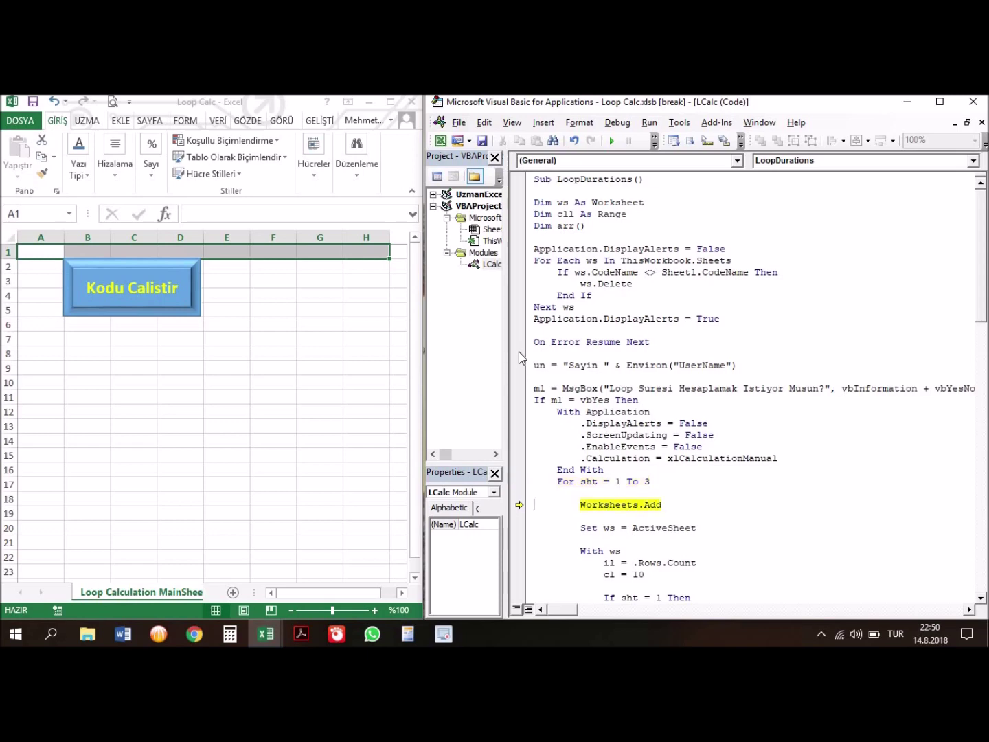
pyautogui.press('F8')
pyautogui.press('F8')
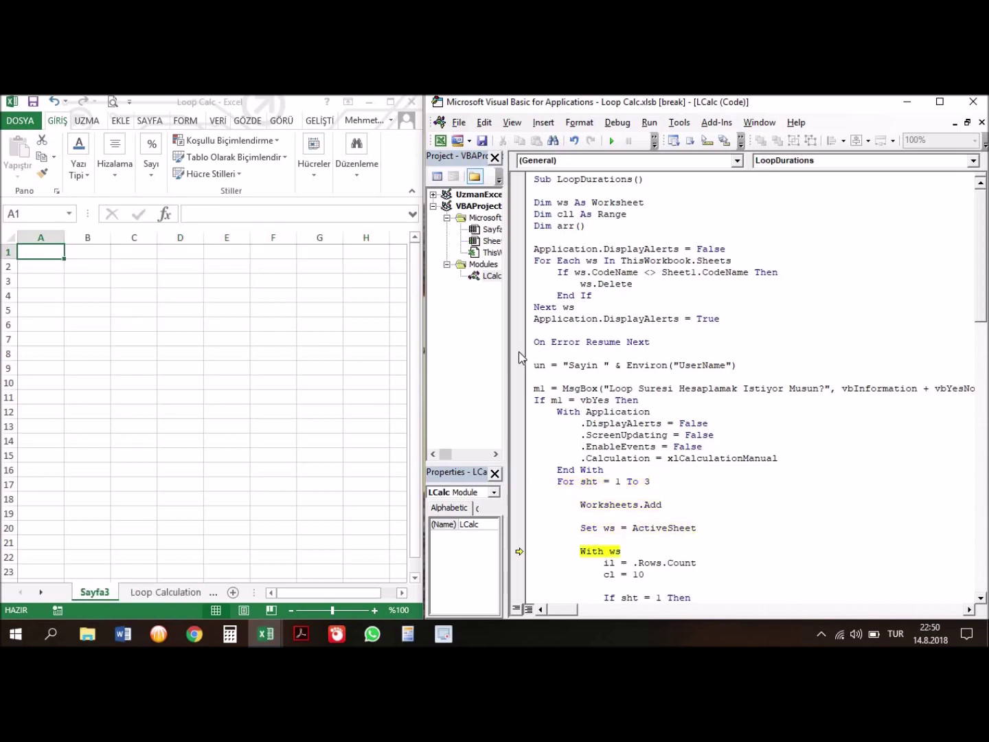
pyautogui.press('F8')
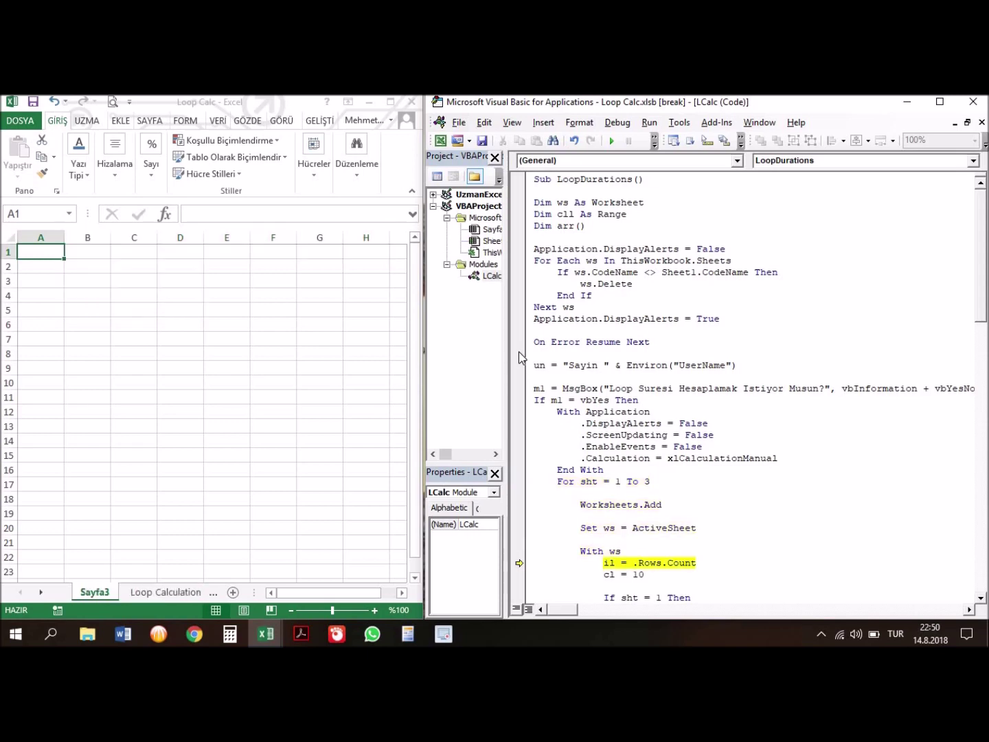
pyautogui.press('F8')
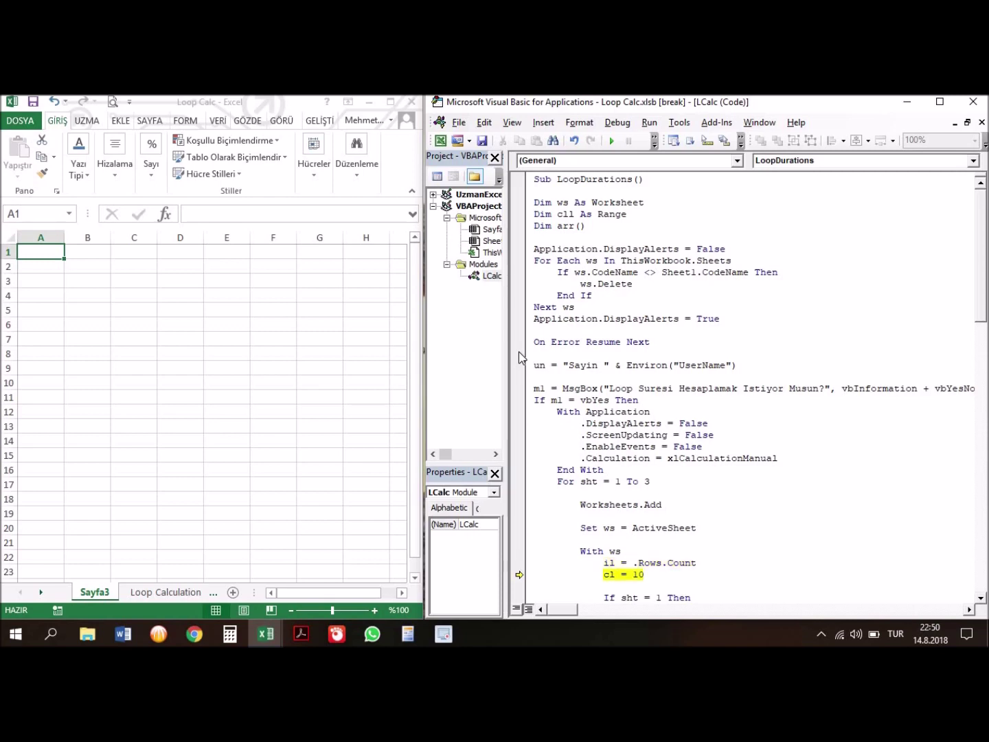
pyautogui.press('F8')
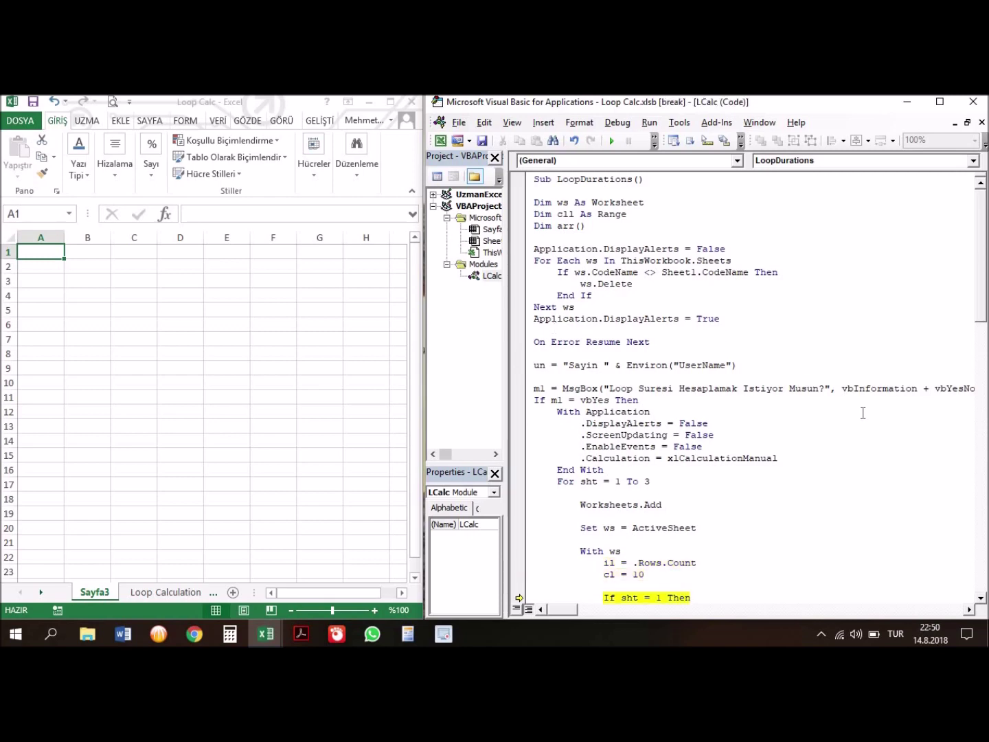
# - Set sht=3 in the Immediate window and step into the Array branch
pyautogui.hotkey('ctrl', 'g')
pyautogui.write('sht=3')
pyautogui.press('Return')
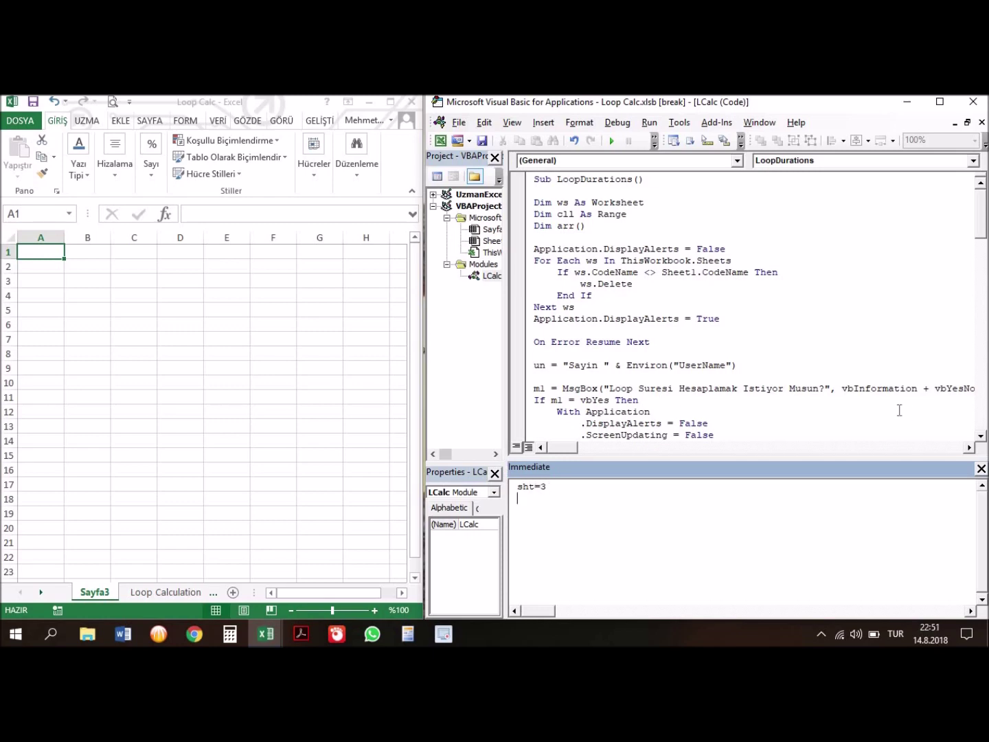
pyautogui.click(950, 457)
pyautogui.click(981, 469)
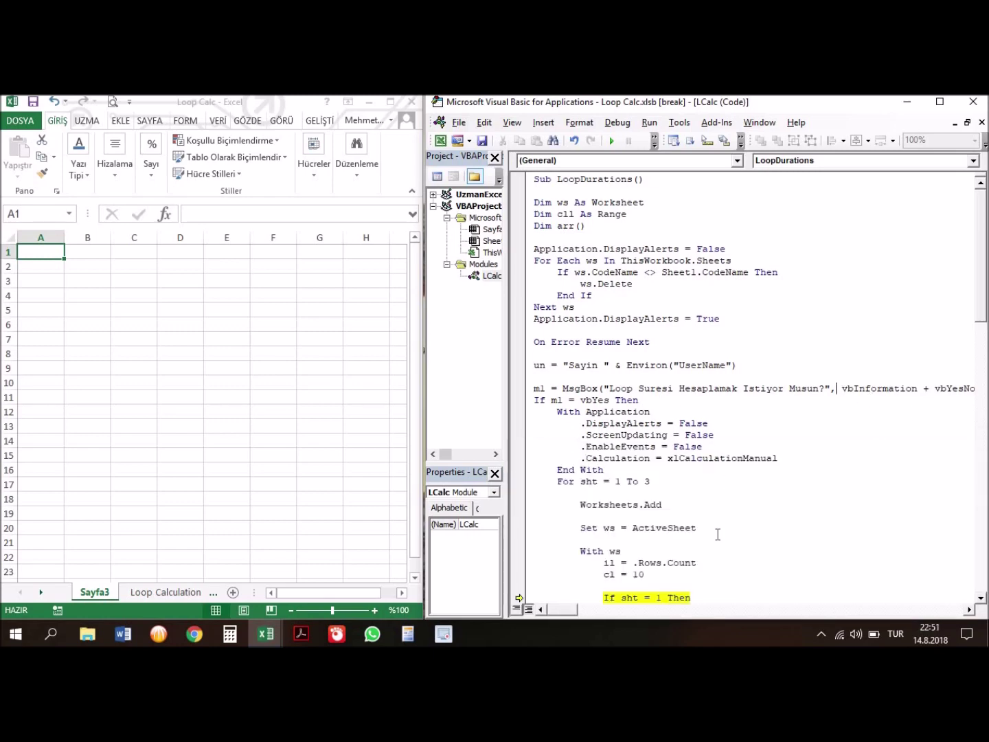
pyautogui.press('F8')
pyautogui.press('F8')
pyautogui.press('F8')
pyautogui.press('F8')
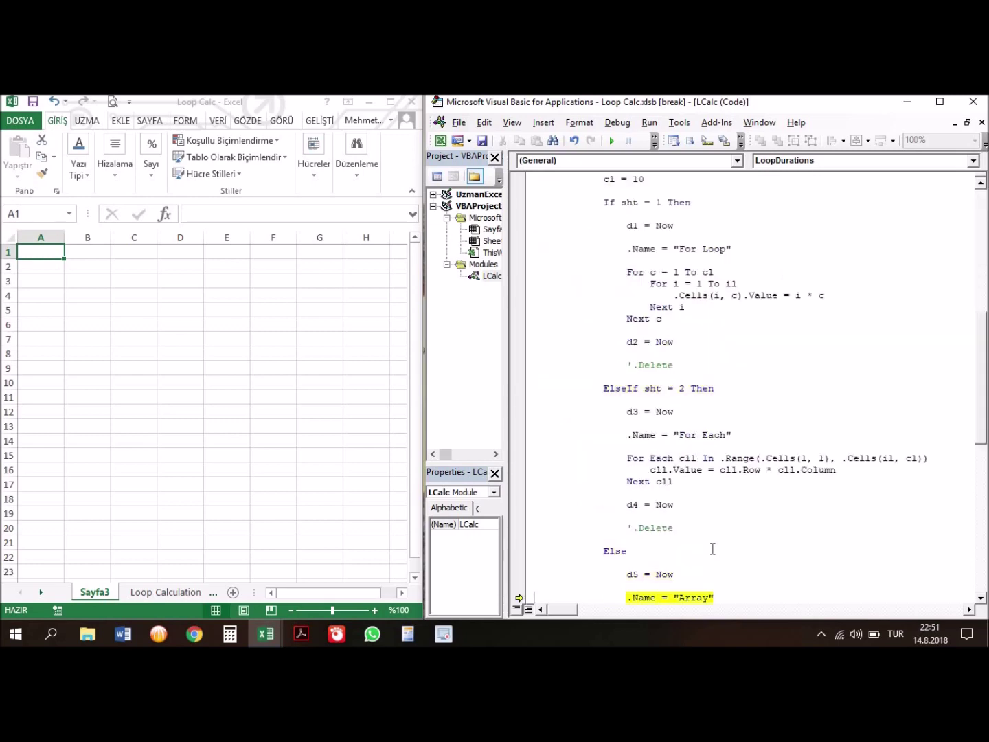
pyautogui.press('F8')
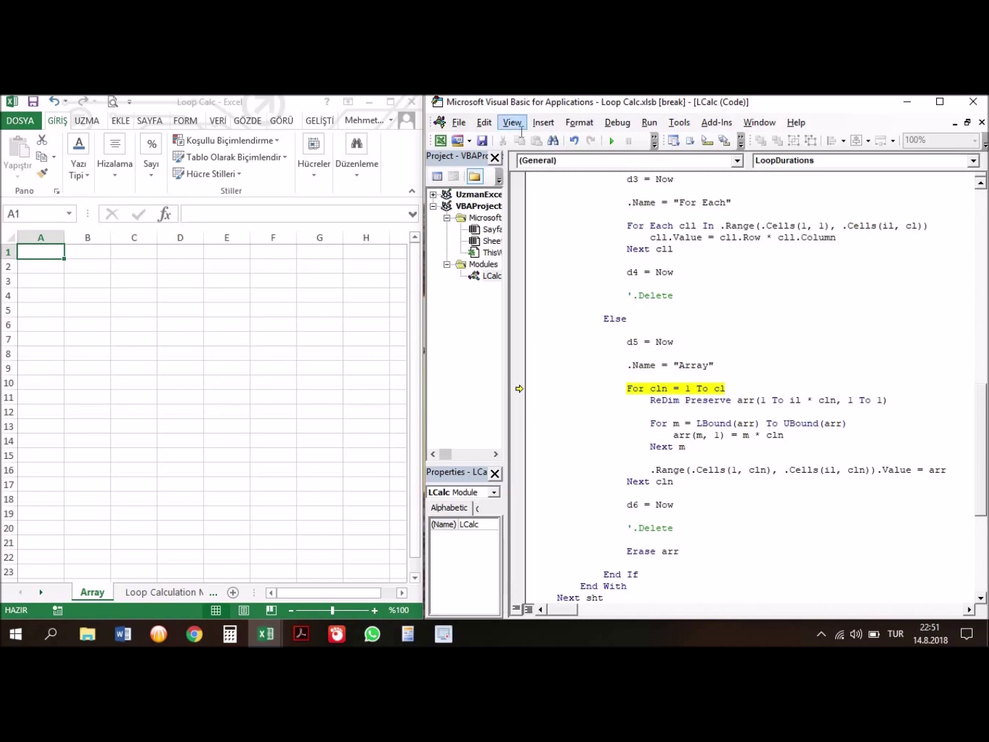
pyautogui.click(512, 123)
# - Show the Locals window, step through resizing arr, and expand arr(1) and arr(2)
pyautogui.click(546, 242)
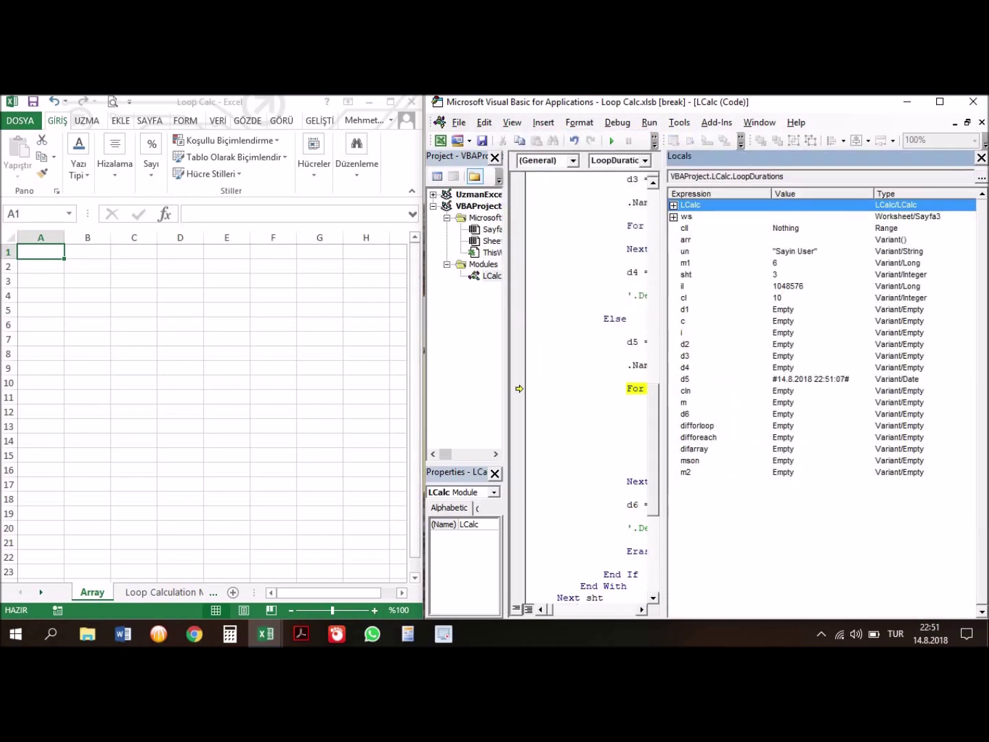
pyautogui.click(940, 102)
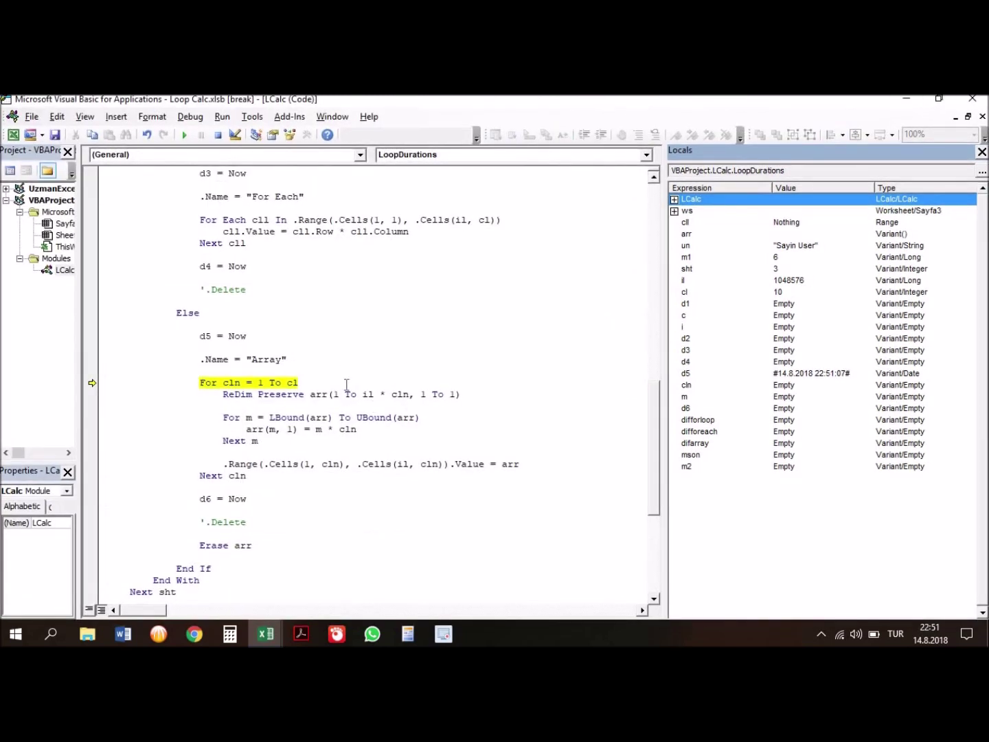
pyautogui.click(687, 236)
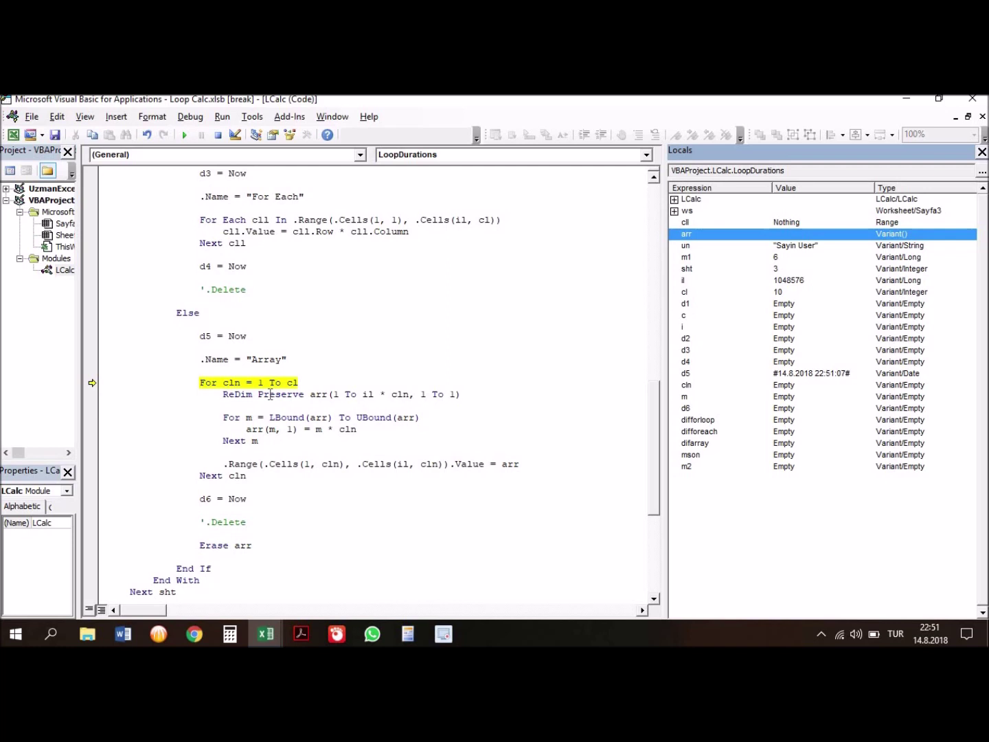
pyautogui.press('F8')
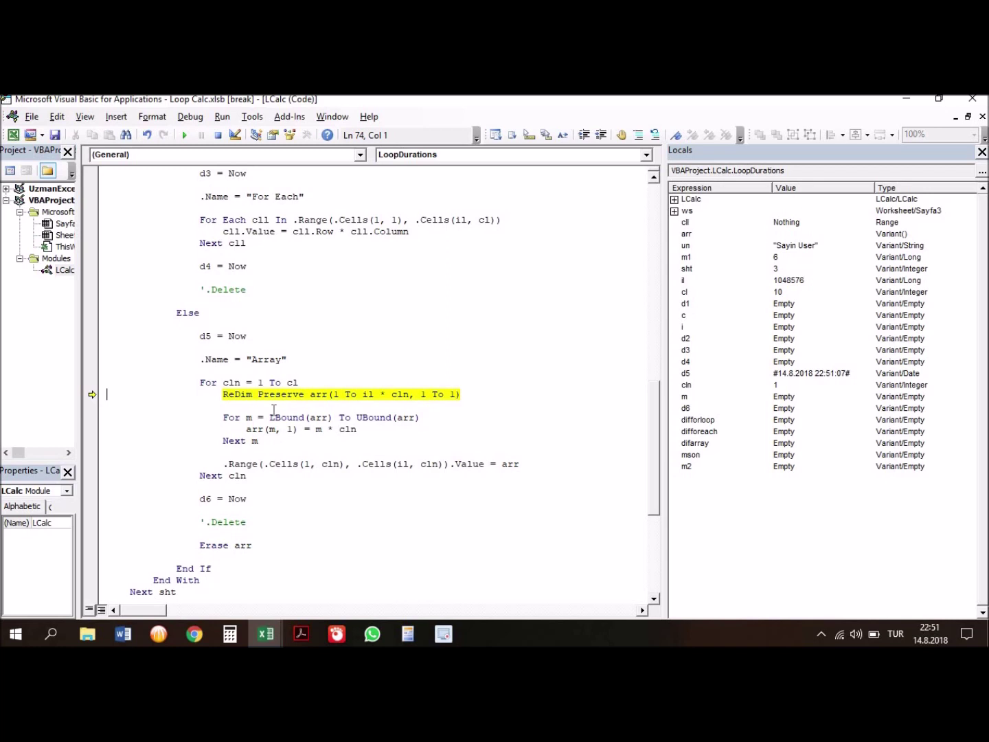
pyautogui.press('F8')
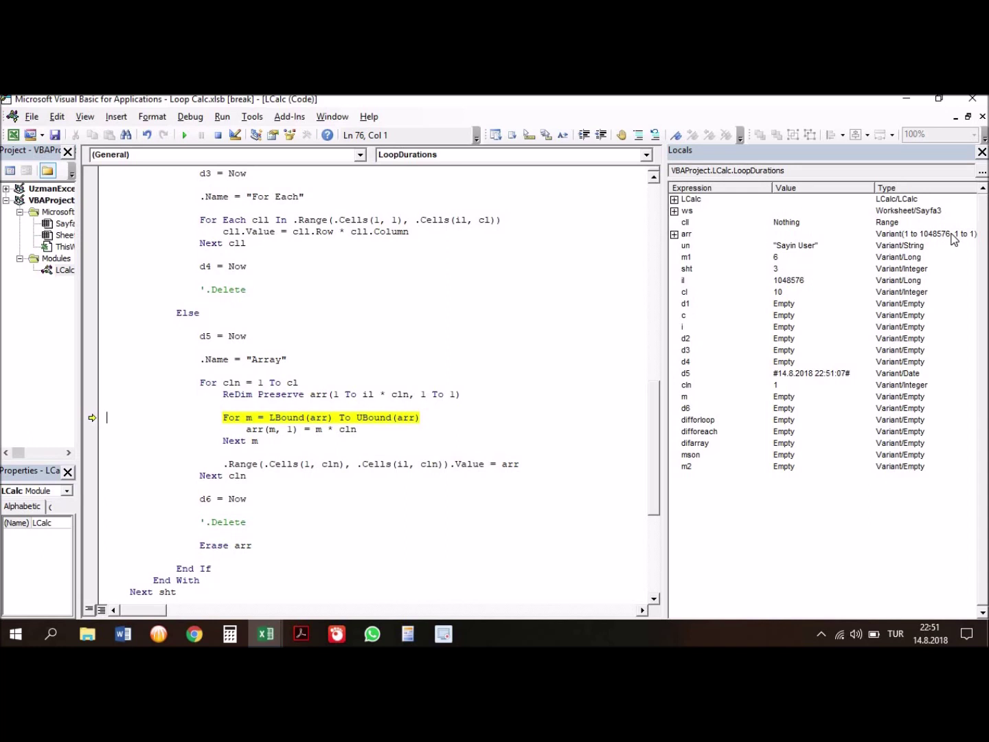
pyautogui.click(674, 234)
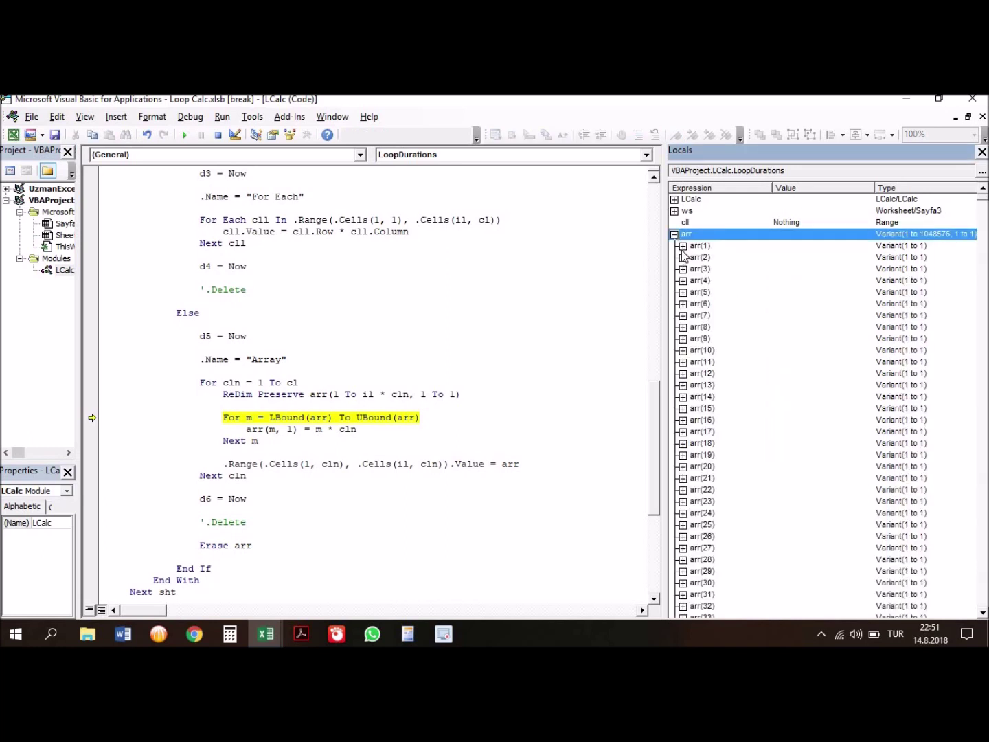
pyautogui.click(683, 246)
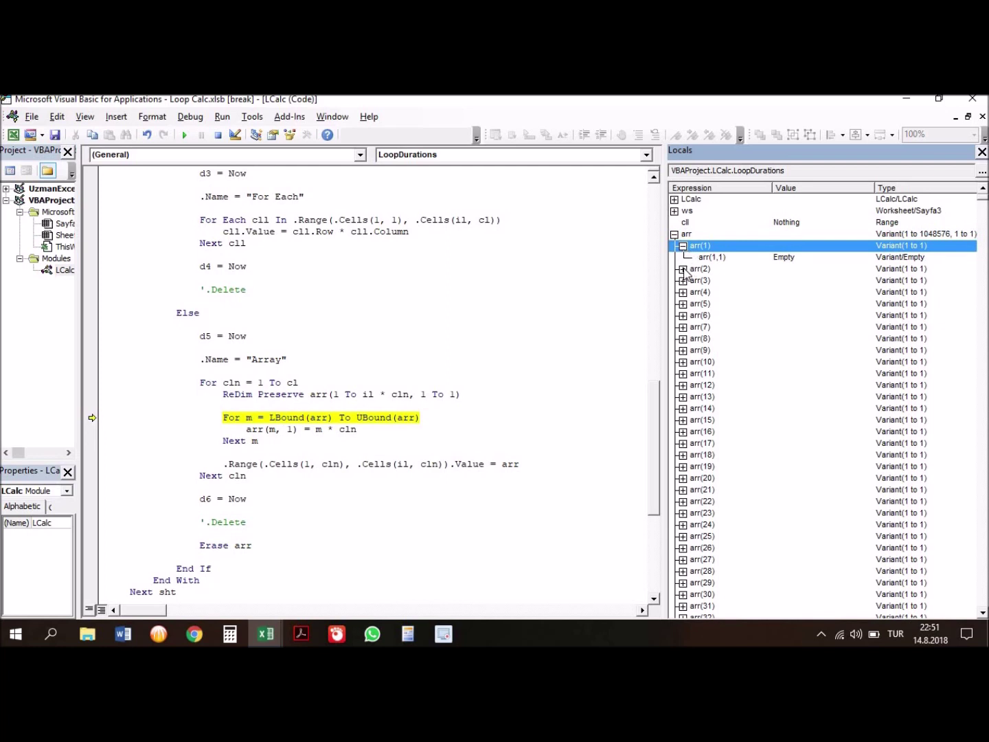
pyautogui.click(682, 269)
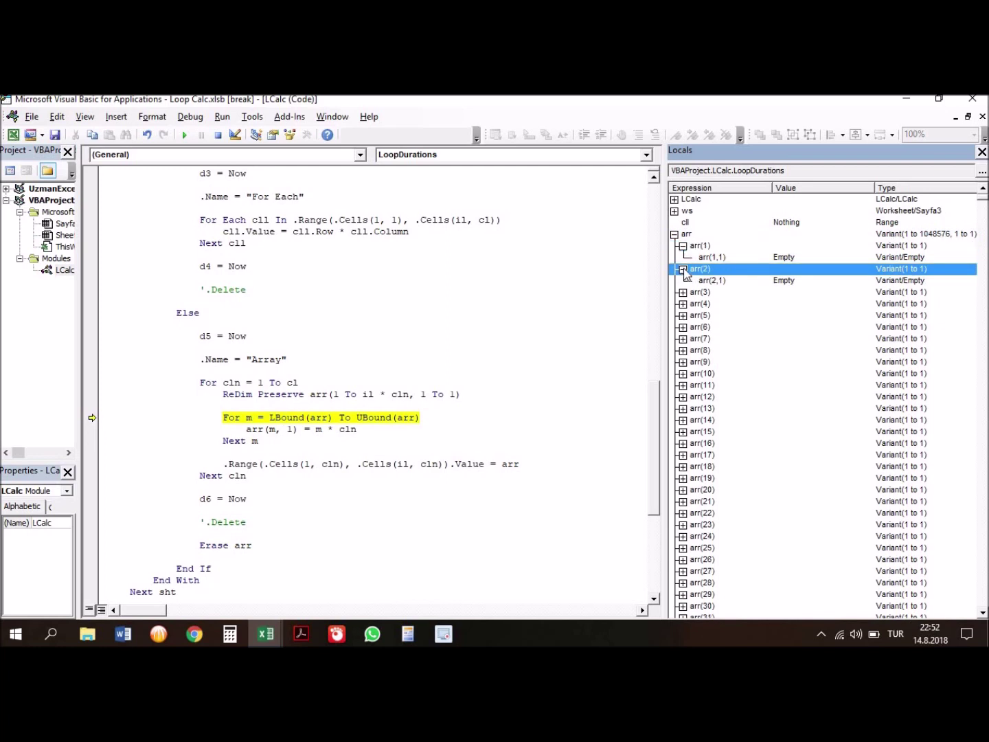
# - Enter 1, 2, 3 and 4 in cells A1:A4 of the Array sheet and return to the VBA editor
pyautogui.hotkey('alt', 'F11')
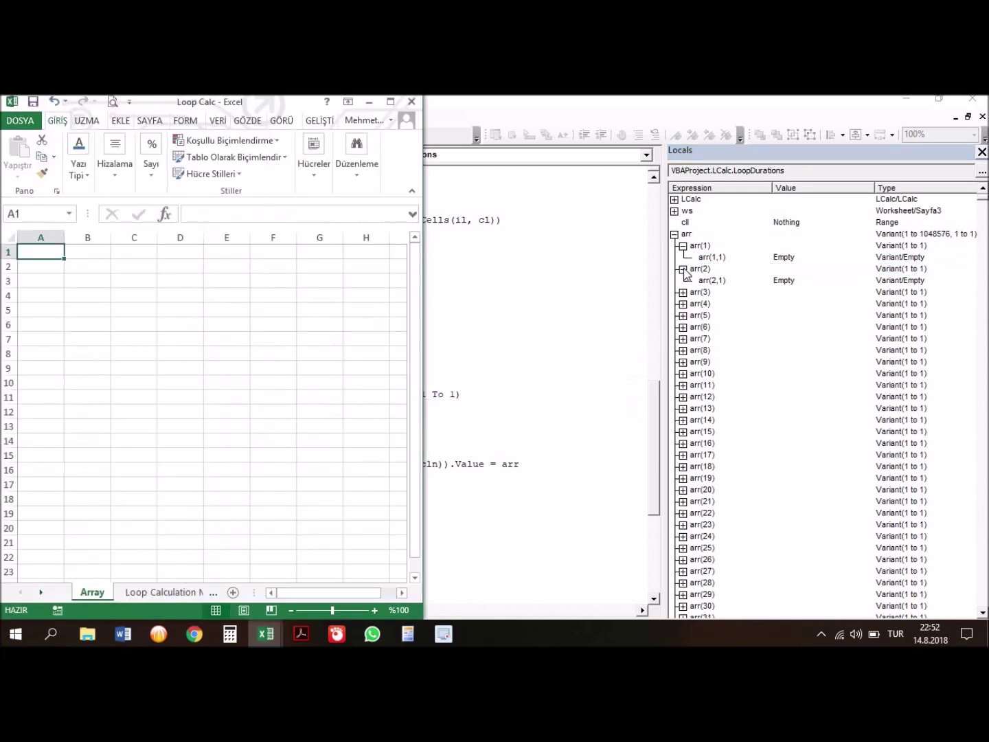
pyautogui.write('1')
pyautogui.press('Return')
pyautogui.write('2')
pyautogui.press('Return')
pyautogui.write('3')
pyautogui.press('Return')
pyautogui.write('4')
pyautogui.press('Return')
pyautogui.press('Up')
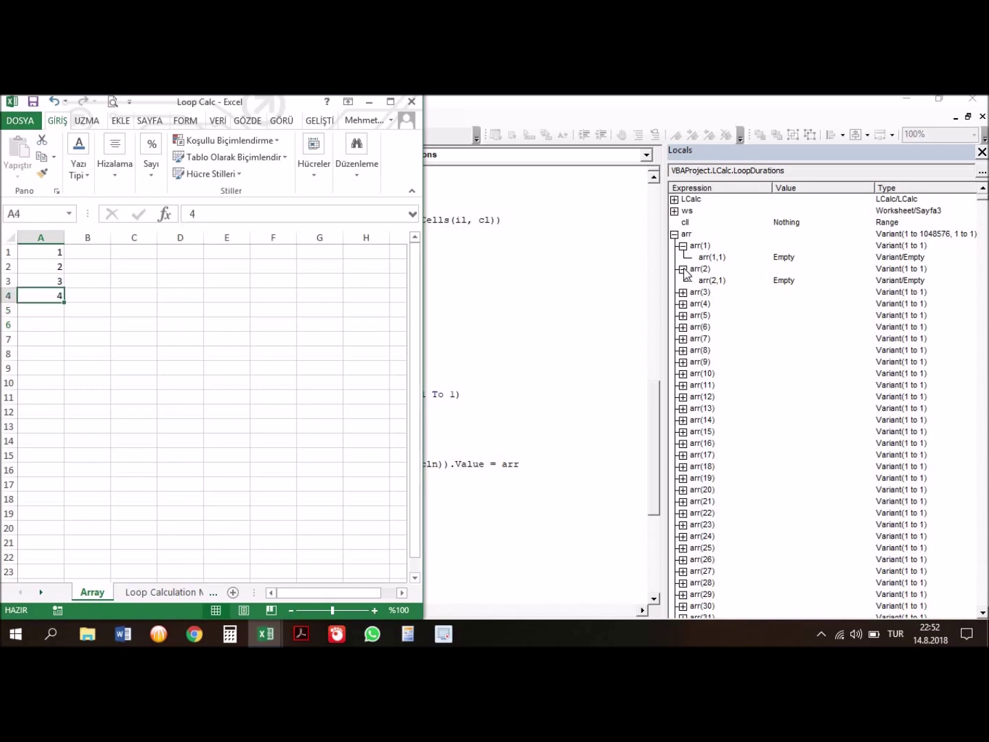
pyautogui.press('Up')
pyautogui.press('Up')
pyautogui.press('Right')
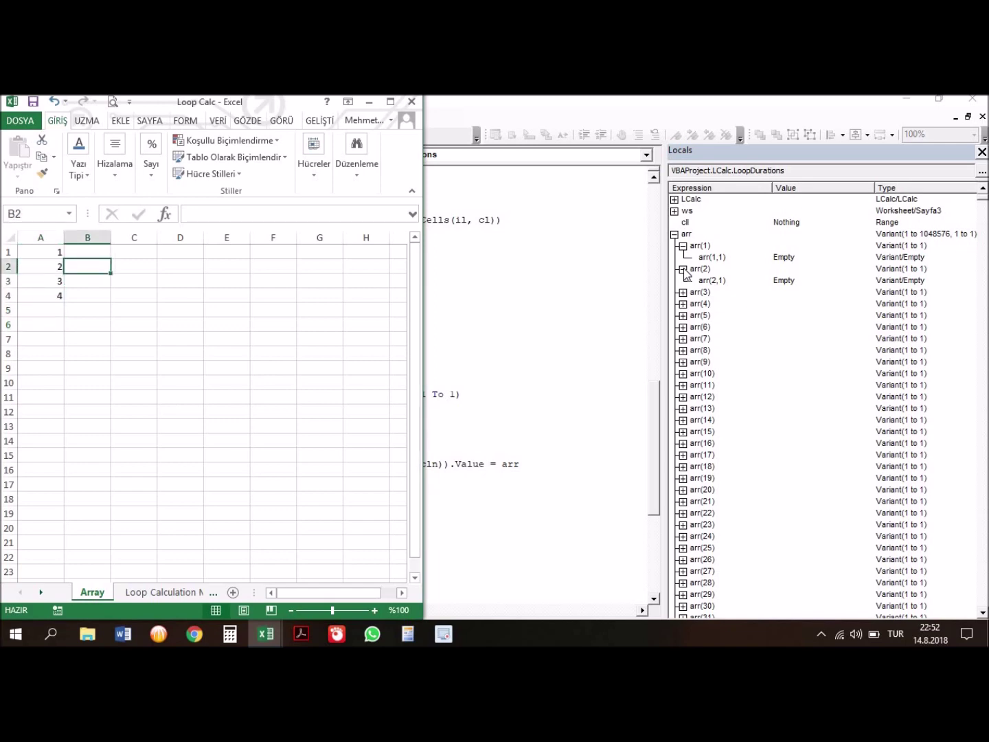
pyautogui.hotkey('shift', 'F10')
pyautogui.hotkey('alt', 'F11')
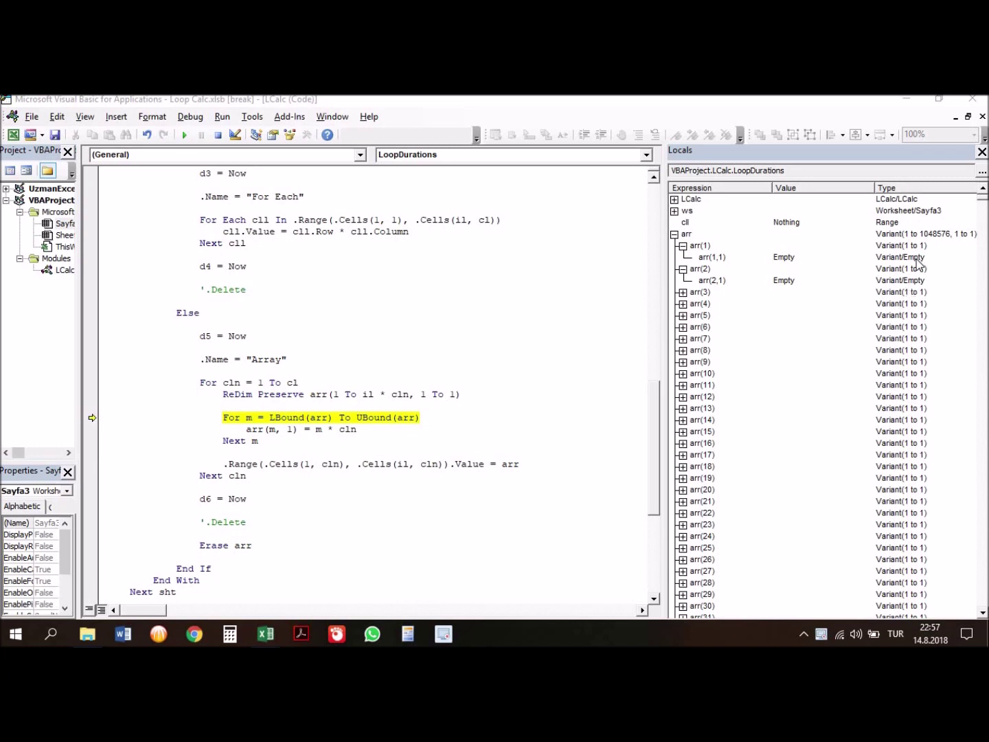
pyautogui.hotkey('alt', 'Tab')
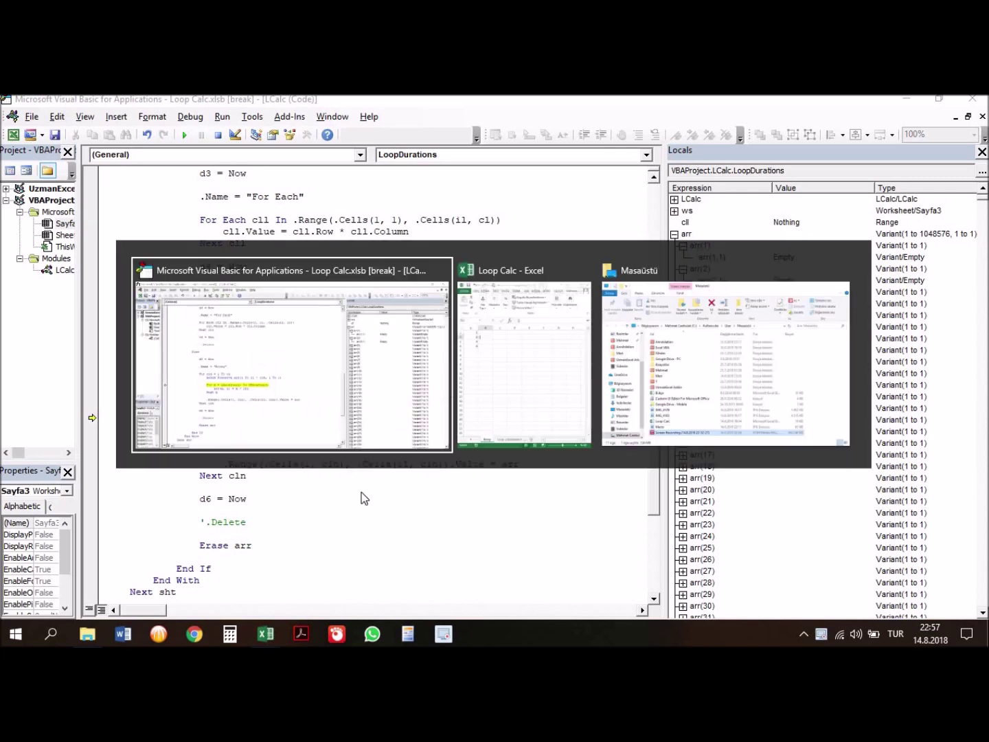
# - Back in the Loop Calc workbook, strip the braces from cell B2's entry
pyautogui.hotkey('alt', 'Tab')
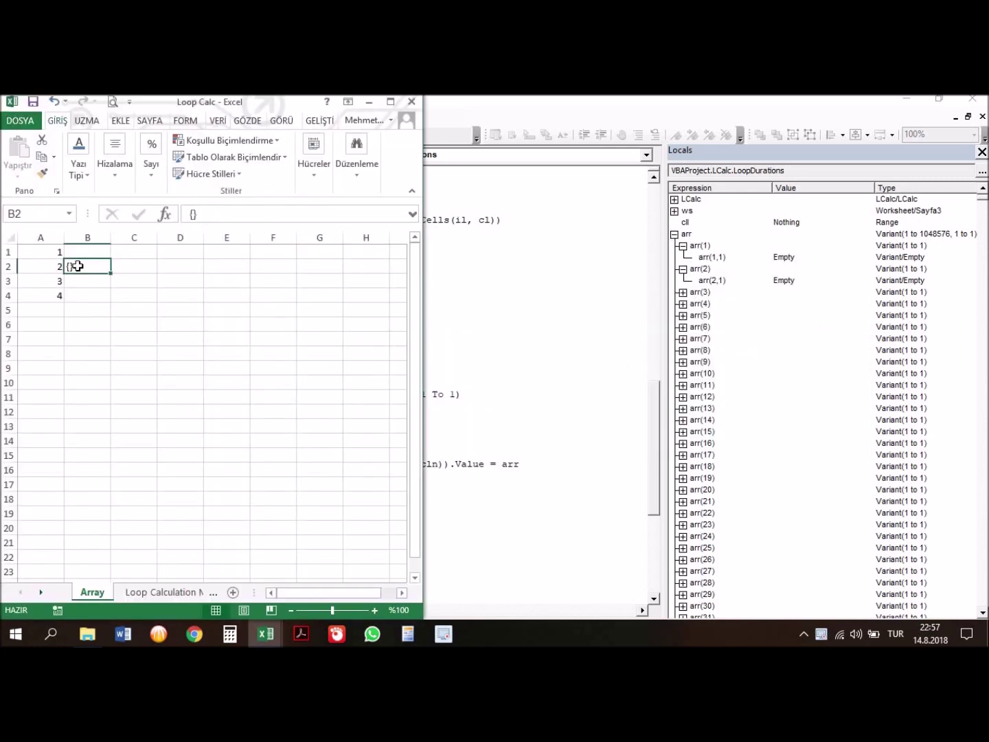
pyautogui.doubleClick(78, 265)
pyautogui.press('BackSpace')
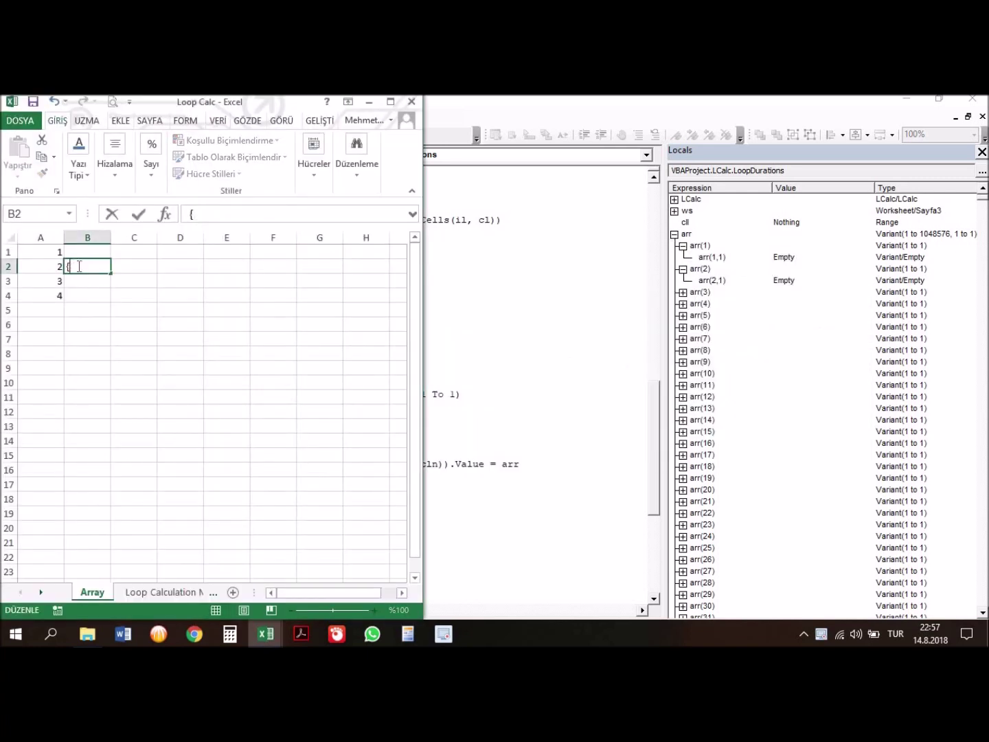
pyautogui.press('BackSpace')
pyautogui.press('Escape')
# - Move the selection over A1:A4, then across to cell B2
pyautogui.hotkey('ctrl', 'Home')
pyautogui.click(77, 265)
pyautogui.press('Up')
pyautogui.press('Left')
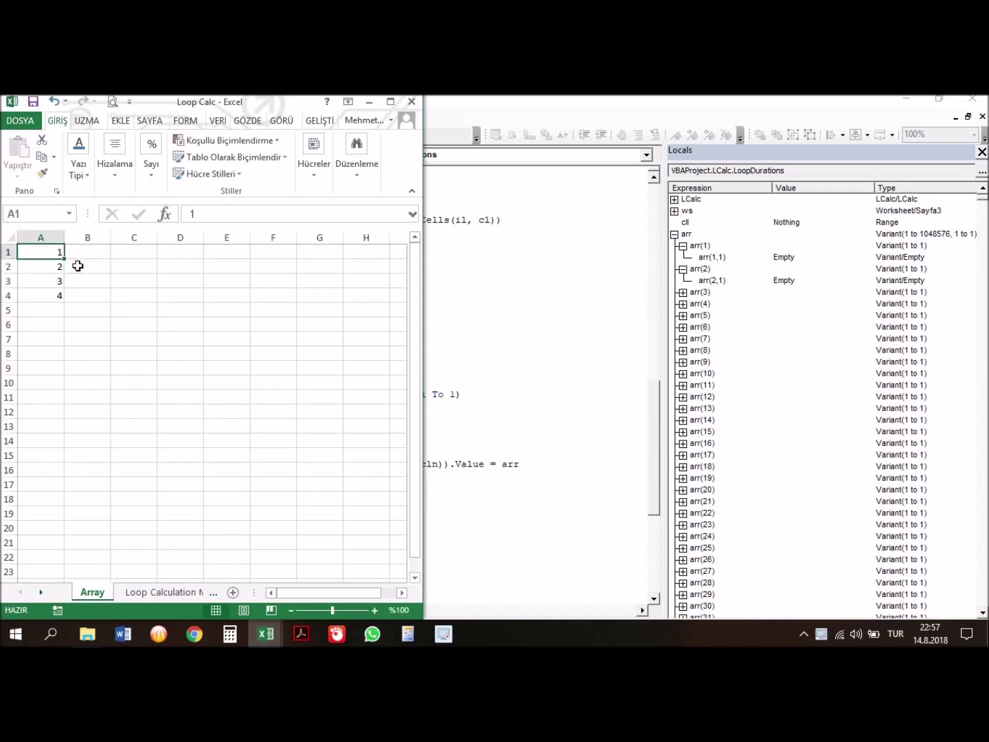
pyautogui.hotkey('shift', 'Down')
pyautogui.hotkey('shift', 'Down')
pyautogui.hotkey('shift', 'Down')
pyautogui.press('Right')
pyautogui.press('Down')
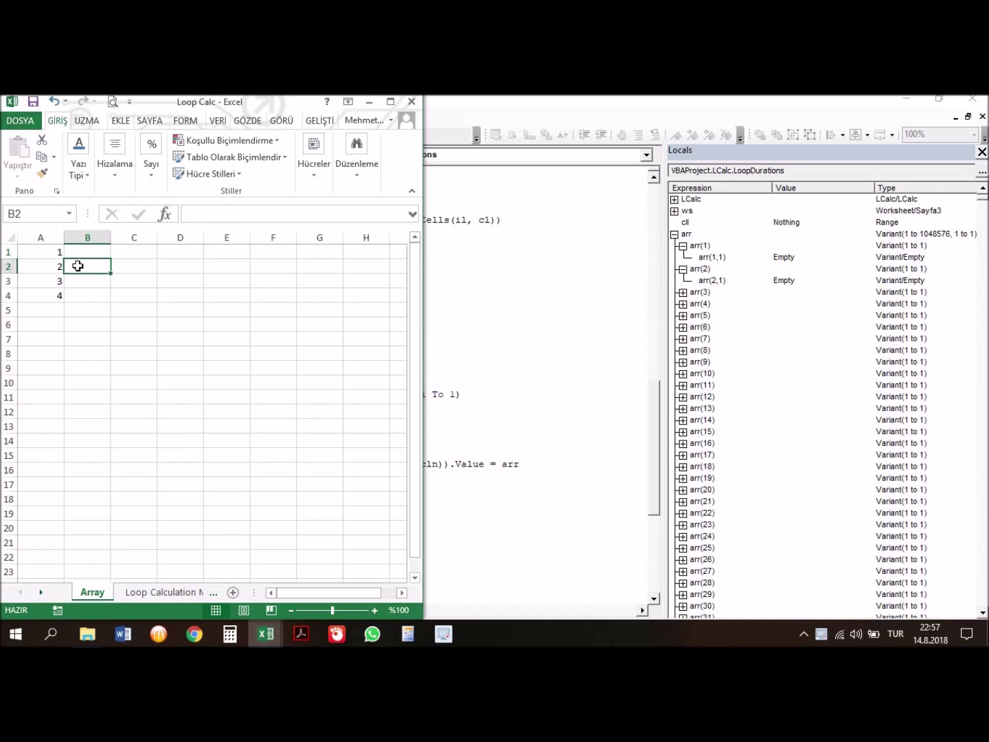
# - Try entering 1,2,3,4 and then 1 2 3 4 in cell B2
pyautogui.write('1,2,3,4')
pyautogui.press('Return')
pyautogui.press('Up')
pyautogui.write('1 2 3 4')
pyautogui.press('Return')
pyautogui.press('Up')
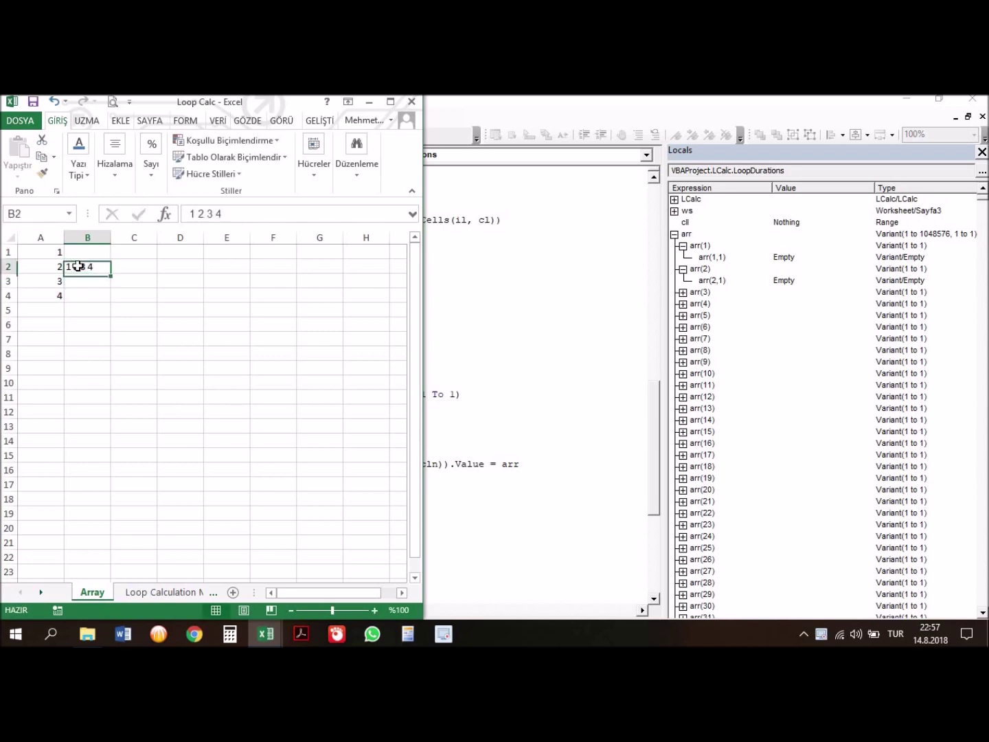
# - Select A1:B4 and delete its contents, leaving the Array sheet empty
pyautogui.hotkey('ctrl', 'Home')
pyautogui.hotkey('shift', 'Down')
pyautogui.hotkey('shift', 'Down')
pyautogui.hotkey('shift', 'Down')
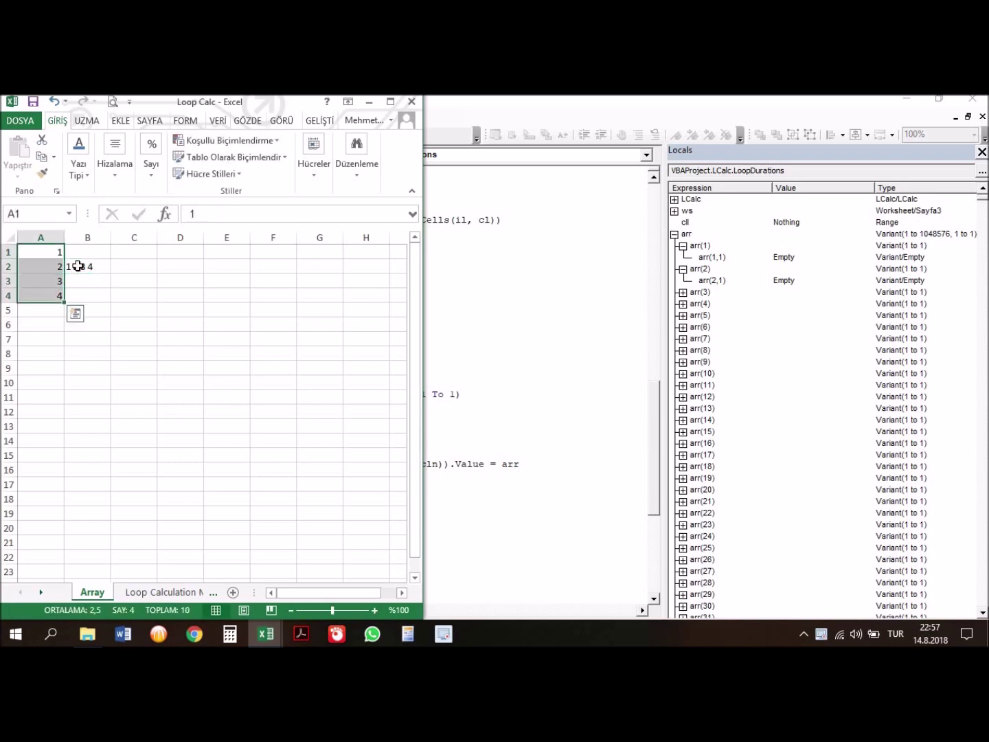
pyautogui.press('Right')
pyautogui.press('Down')
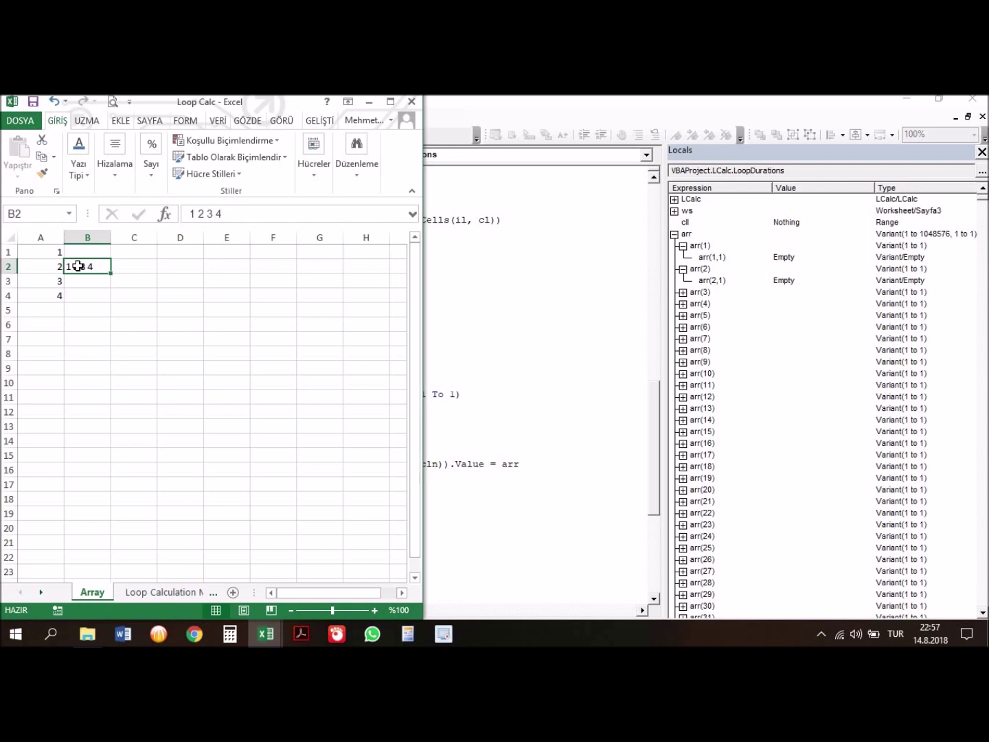
pyautogui.moveTo(45, 250); pyautogui.dragTo(100, 294)
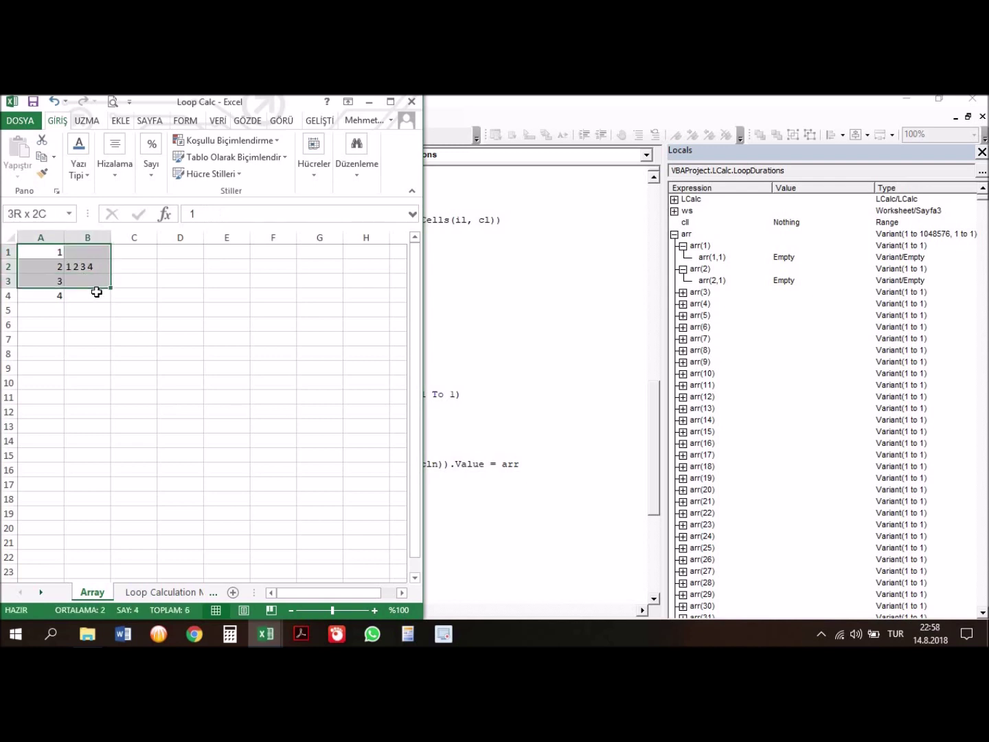
pyautogui.press('Delete')
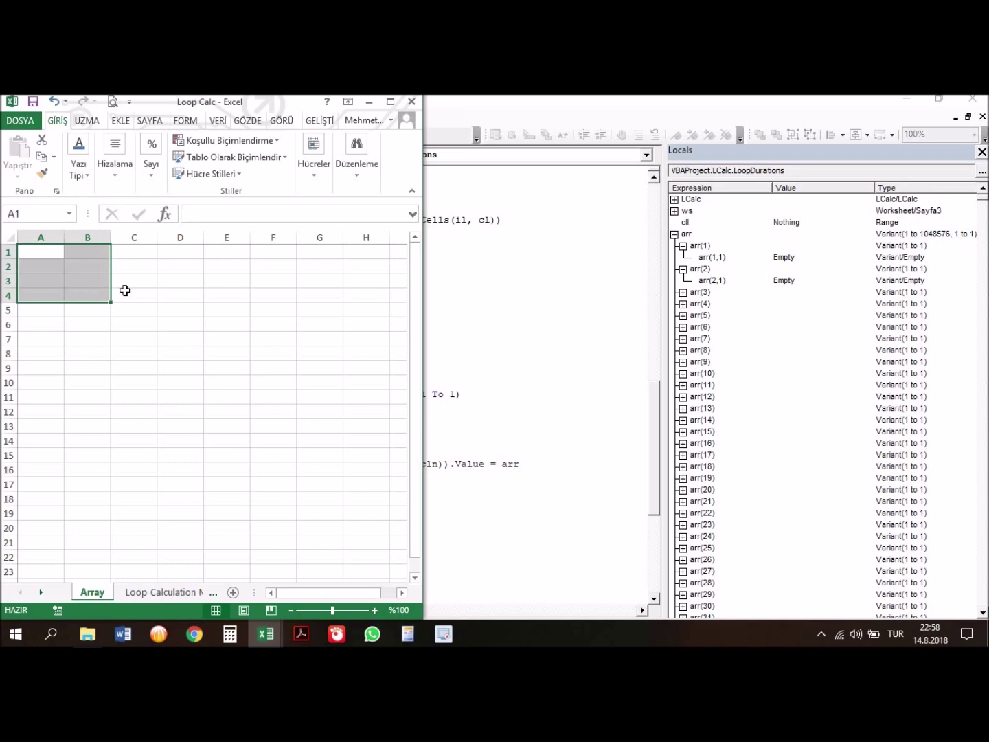
pyautogui.click(384, 332)
# - Outline sample ranges A1:A23, A1:D2, A1:A21 and A1:F2, then return to the LoopDurations code
pyautogui.click(469, 345)
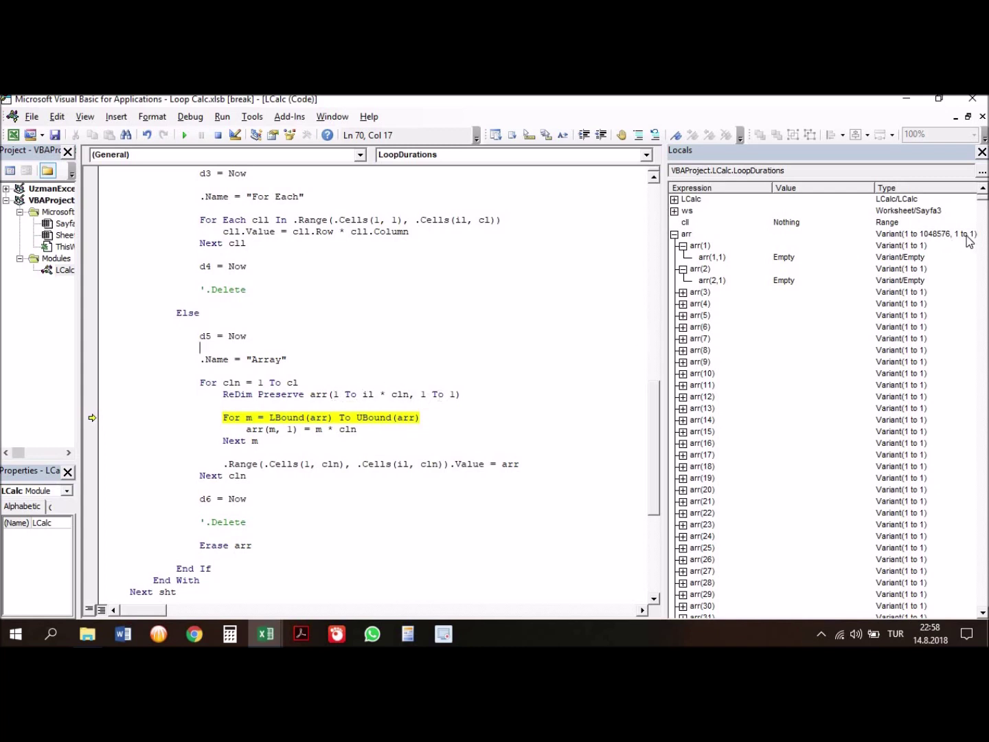
pyautogui.hotkey('alt', 'F11')
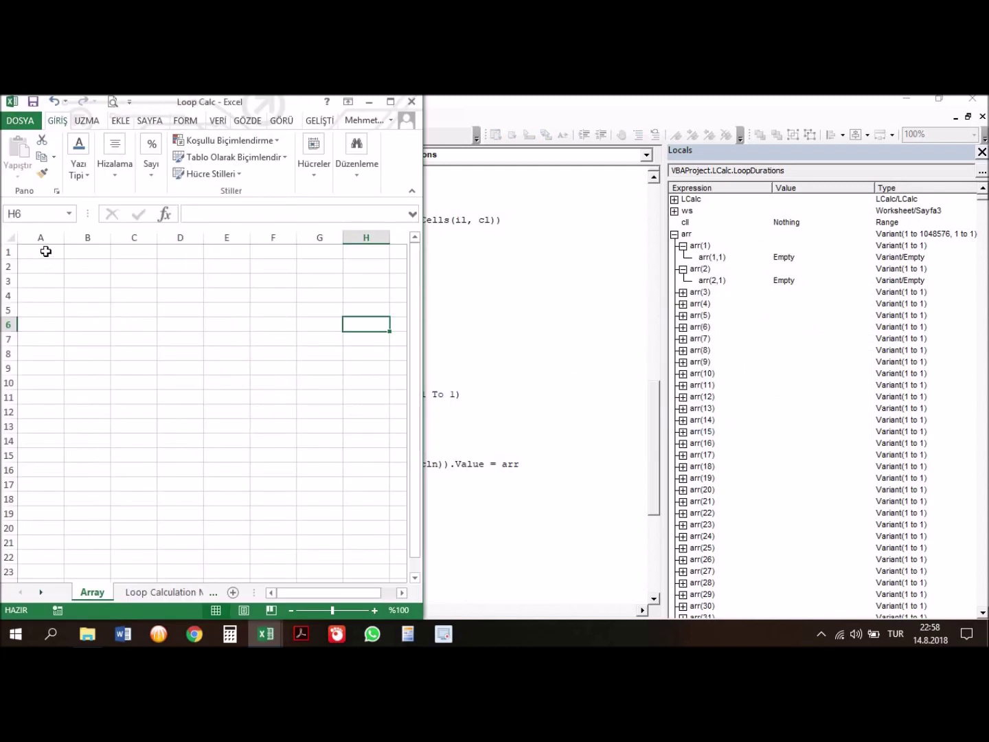
pyautogui.moveTo(46, 252); pyautogui.dragTo(42, 578)
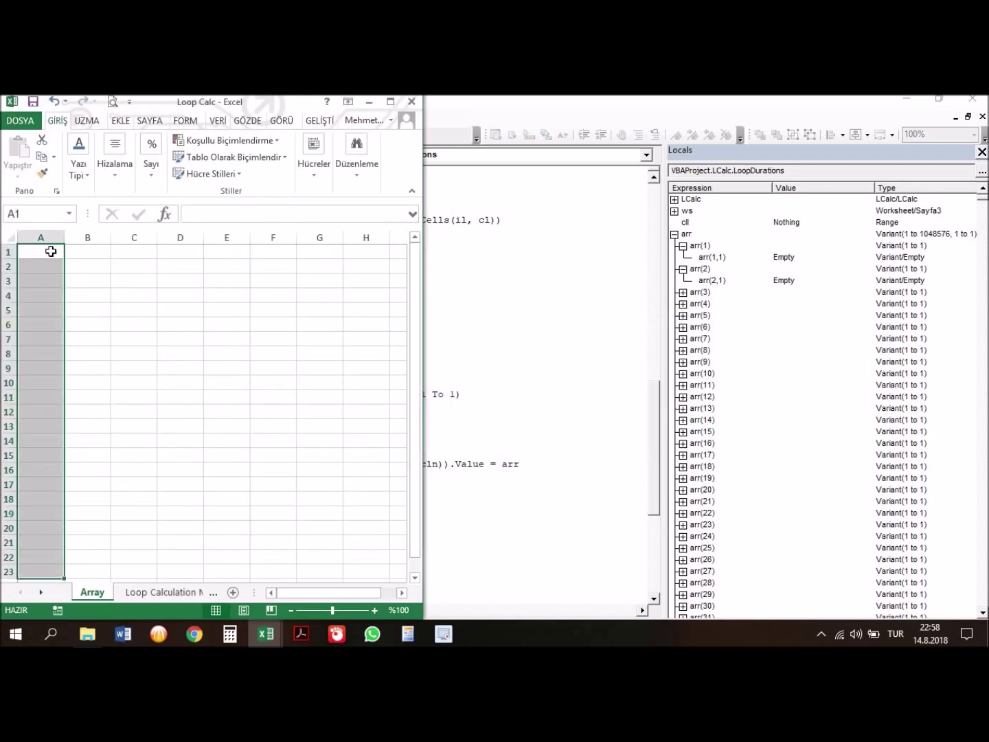
pyautogui.moveTo(51, 252); pyautogui.dragTo(198, 264)
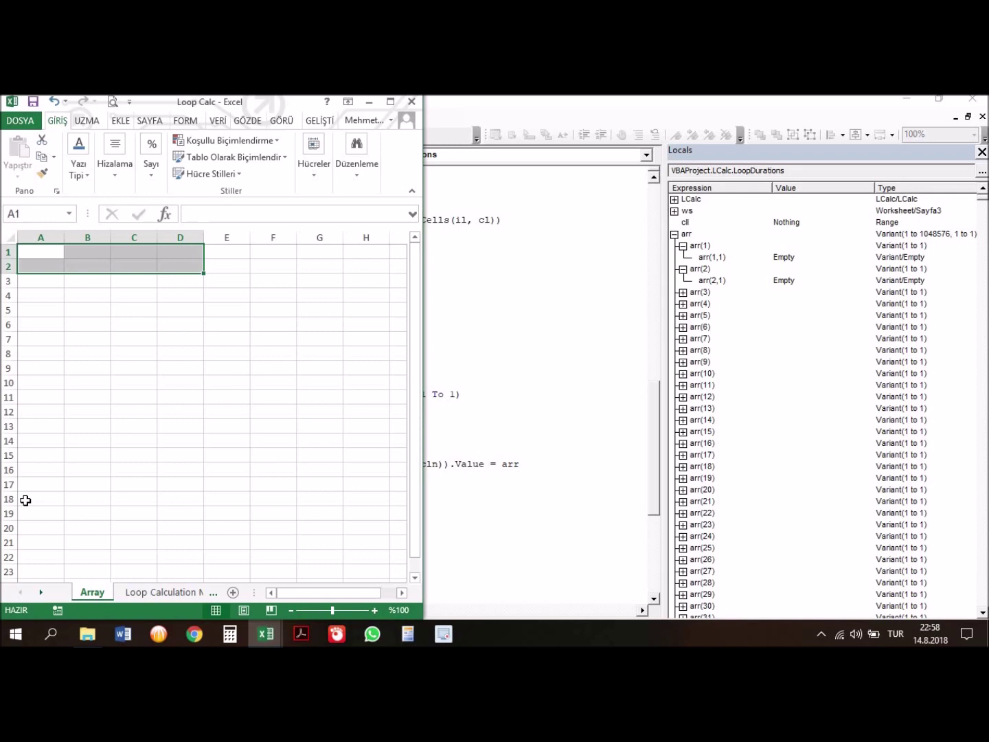
pyautogui.moveTo(44, 249); pyautogui.dragTo(27, 542)
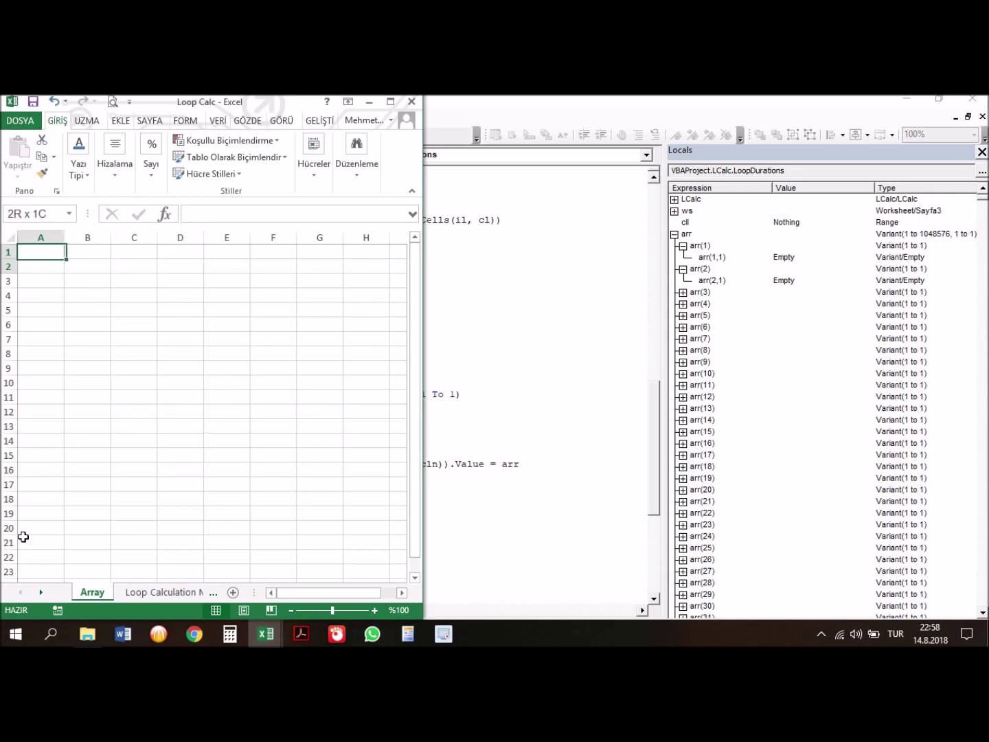
pyautogui.moveTo(42, 251); pyautogui.dragTo(294, 265)
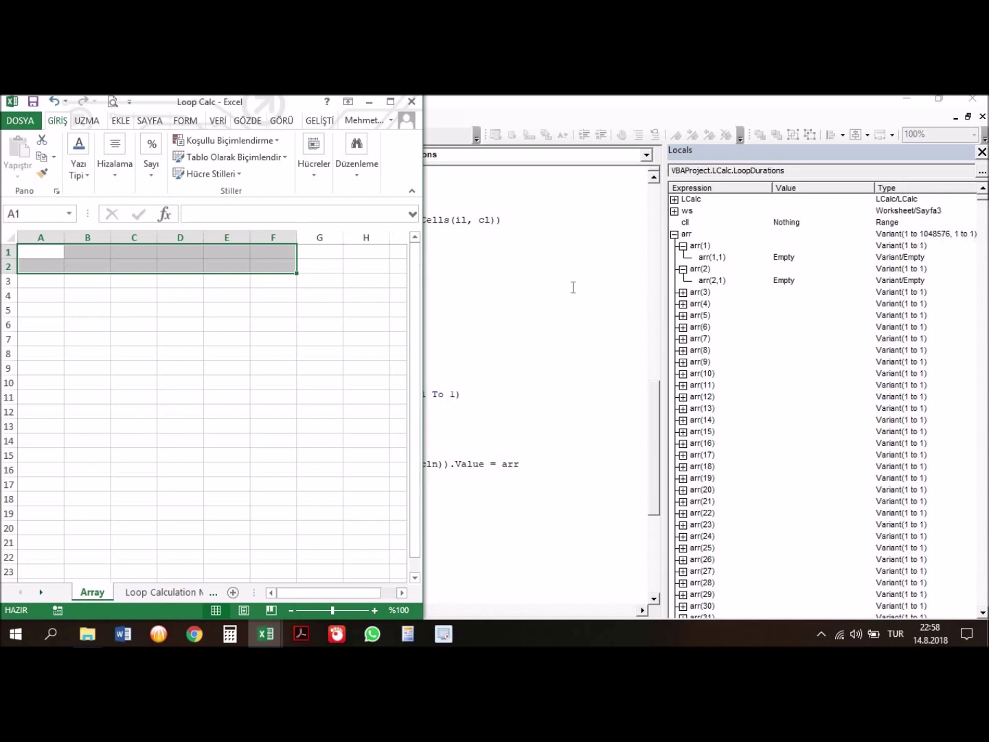
pyautogui.click(549, 328)
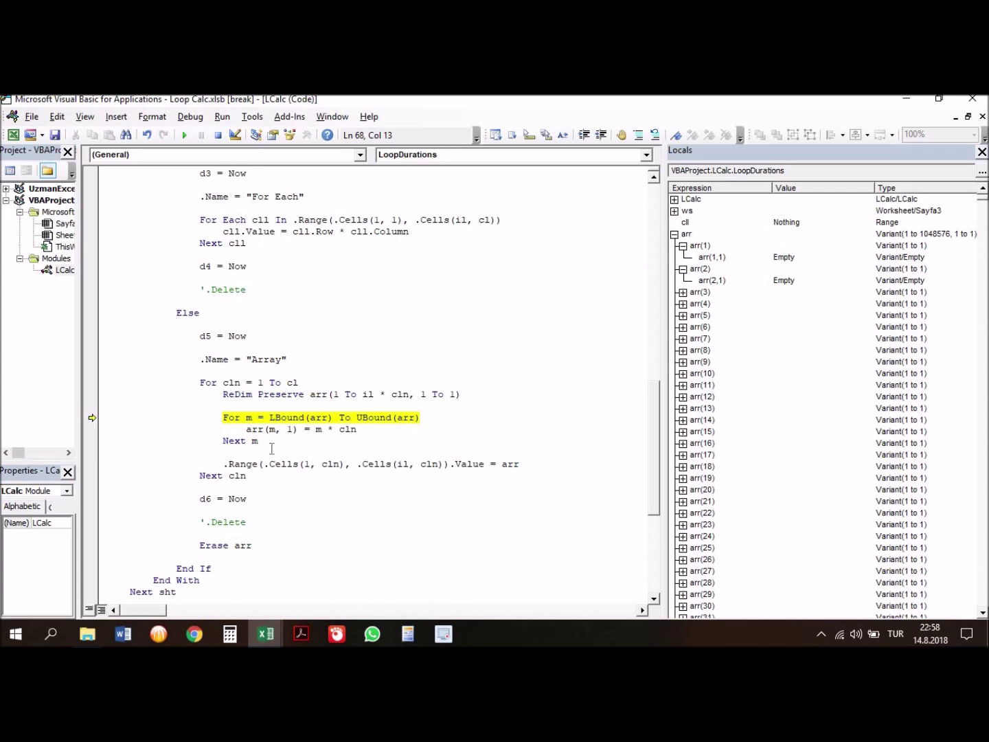
# - Break on the line writing arr to the sheet, run to it, and inspect arr(788844) and arr(788847)
pyautogui.click(90, 466)
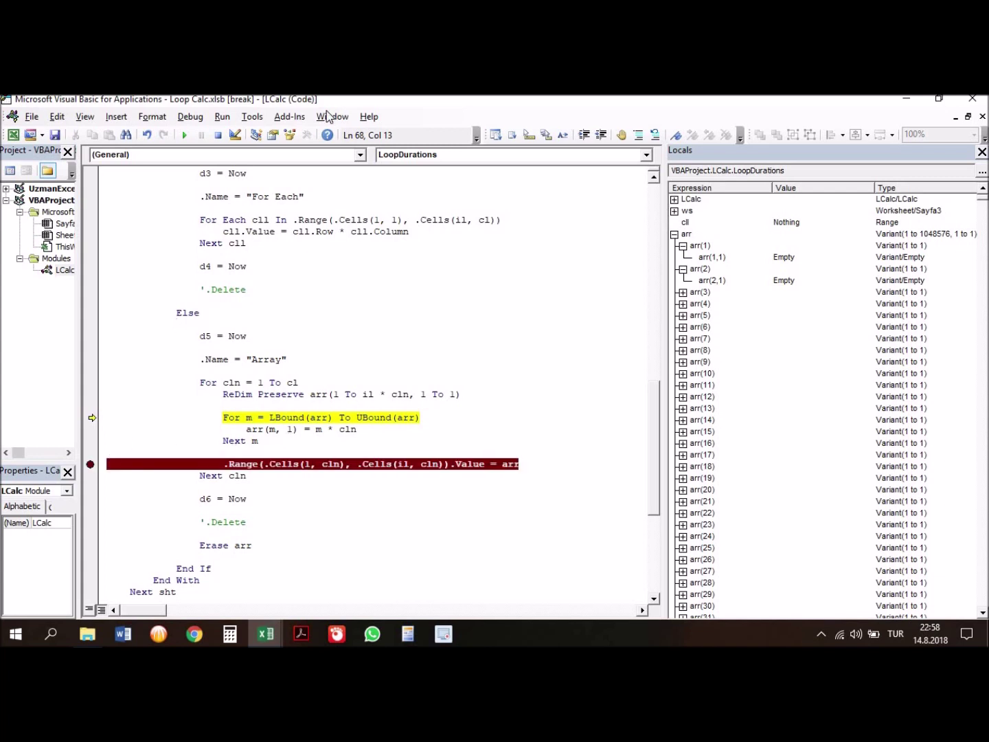
pyautogui.click(185, 136)
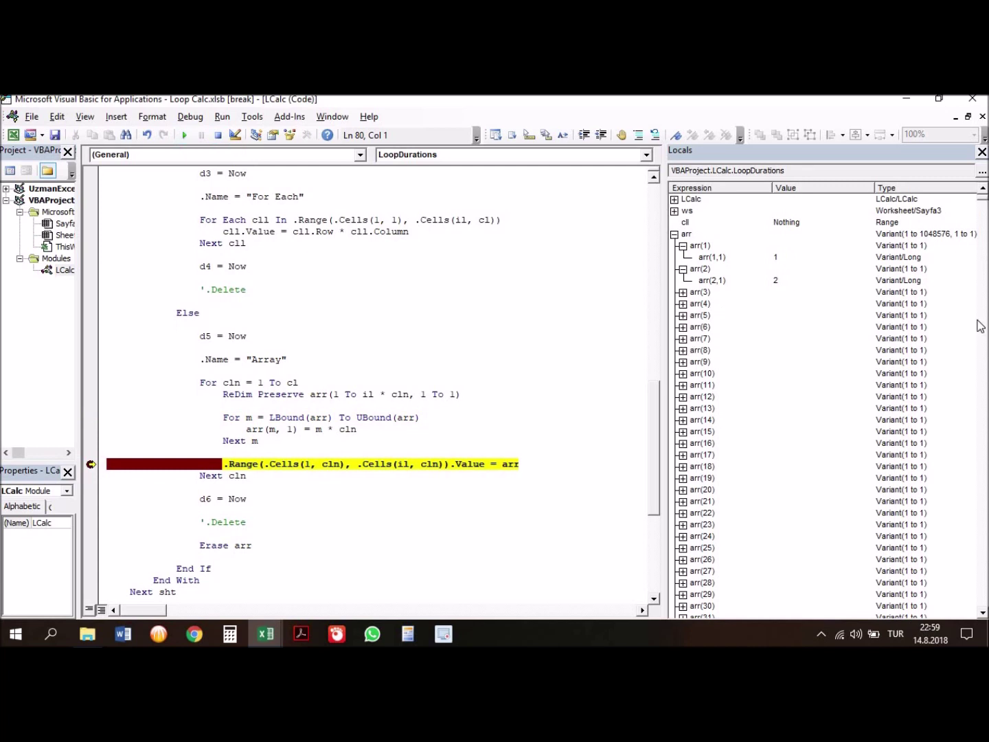
pyautogui.moveTo(984, 206); pyautogui.dragTo(984, 510)
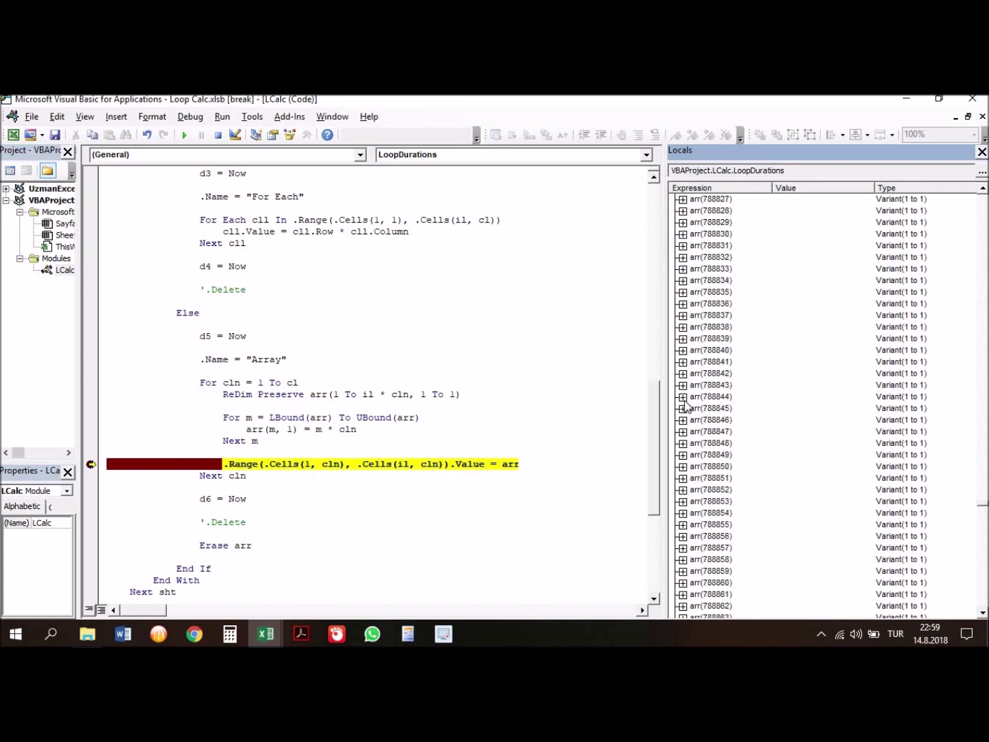
pyautogui.click(683, 398)
pyautogui.click(683, 443)
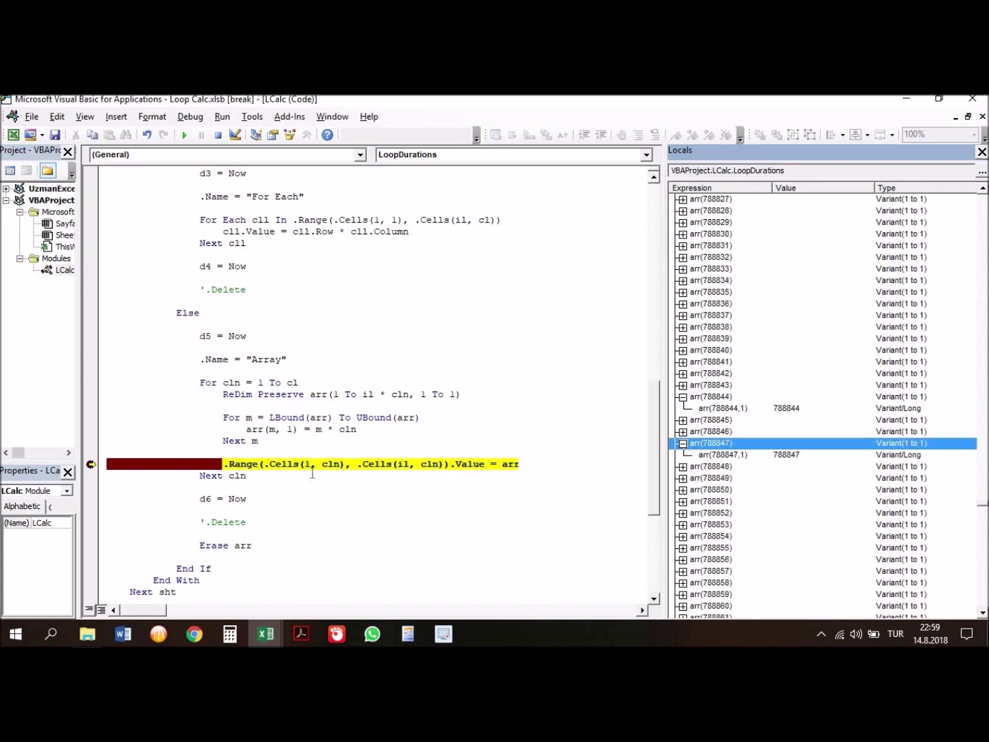
# - Execute the .Range(...).Value = arr line and switch to the workbook
pyautogui.click(314, 452)
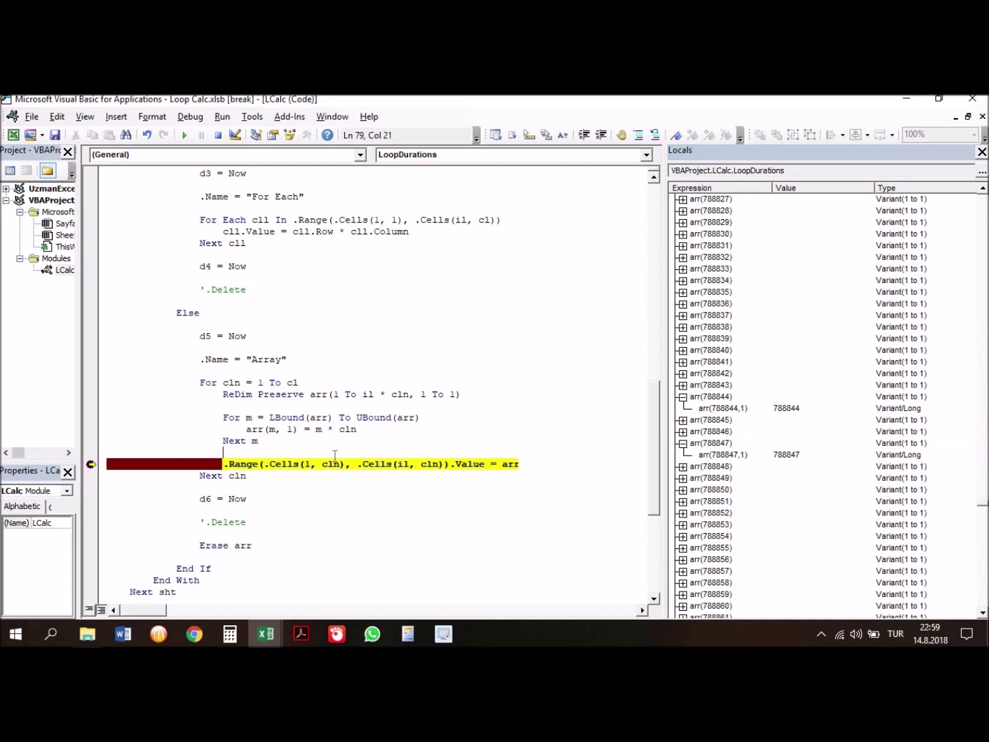
pyautogui.moveTo(223, 465); pyautogui.dragTo(501, 465)
pyautogui.click(503, 464)
pyautogui.press('F5')
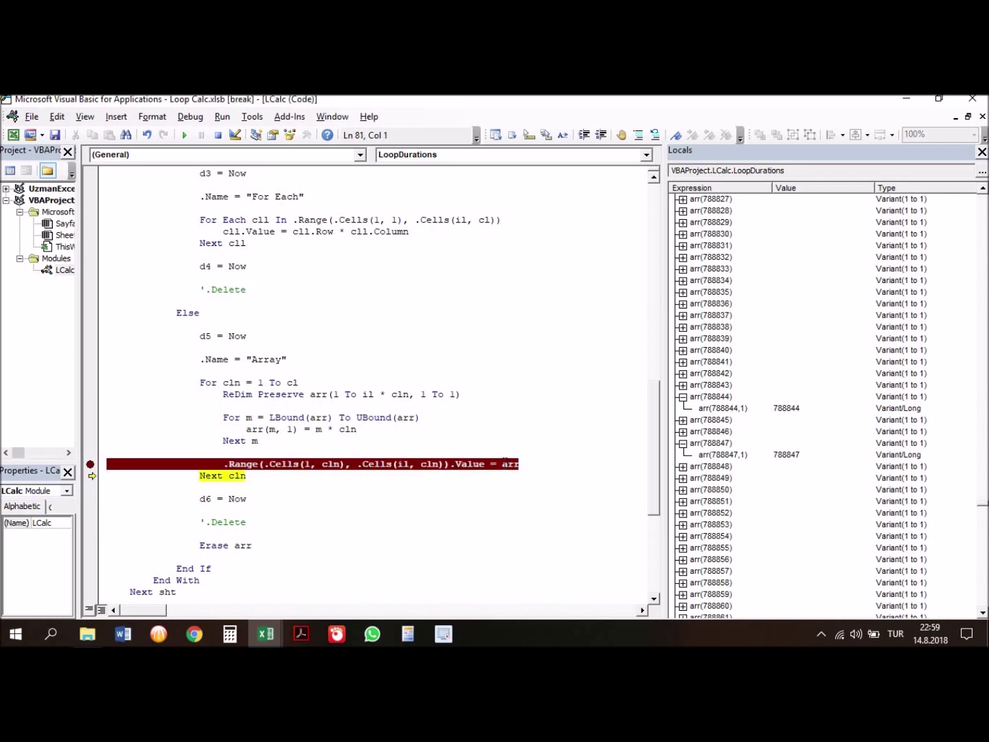
pyautogui.hotkey('alt', 'Tab')
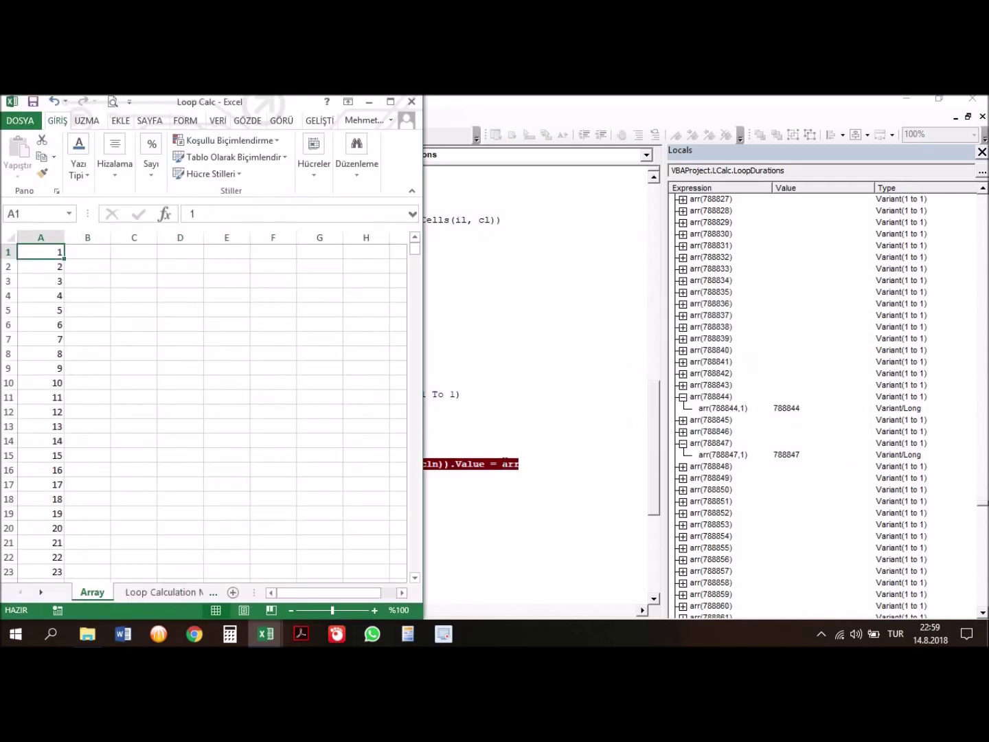
# - Check the filled numbers in column A, then go back to the VBA code
pyautogui.hotkey('ctrl', 'shift', 'Down')
pyautogui.hotkey('ctrl', 'shift', 'Up')
pyautogui.press('Right')
pyautogui.hotkey('alt', 'Tab')
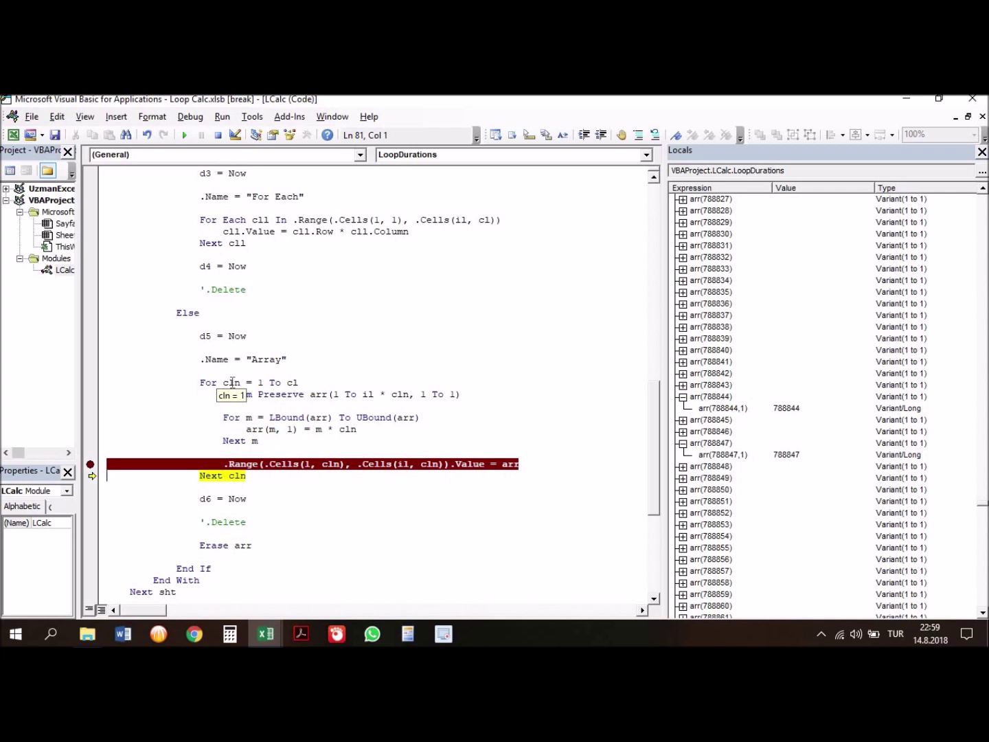
# - Step with F8 twice into the second column pass's For m loop
pyautogui.press('F8')
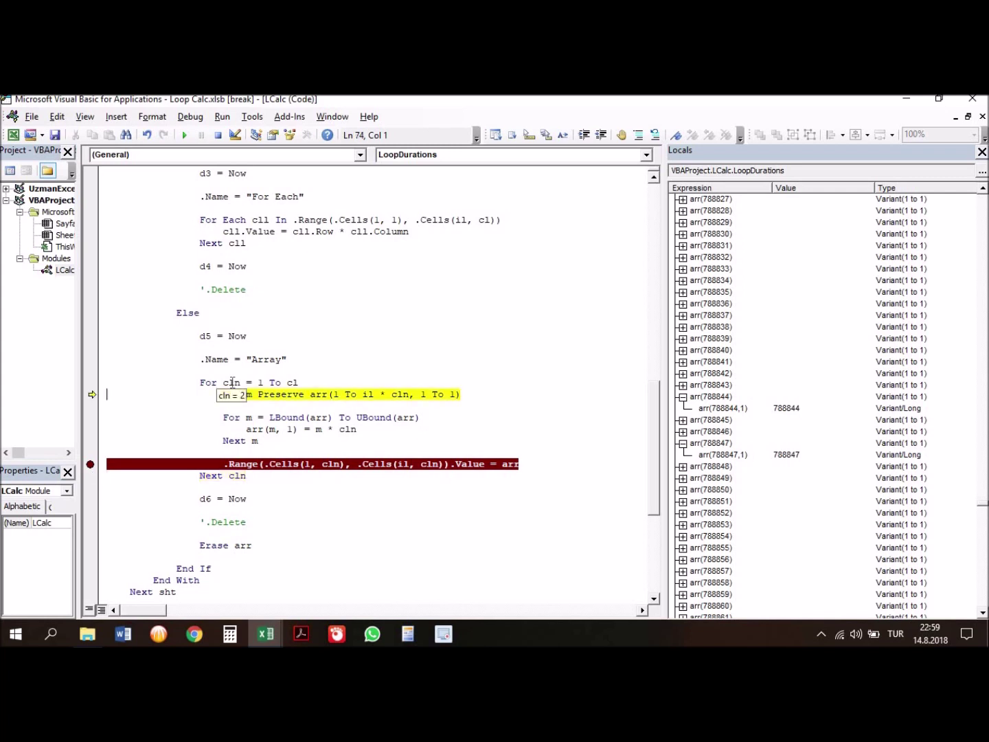
pyautogui.press('F8')
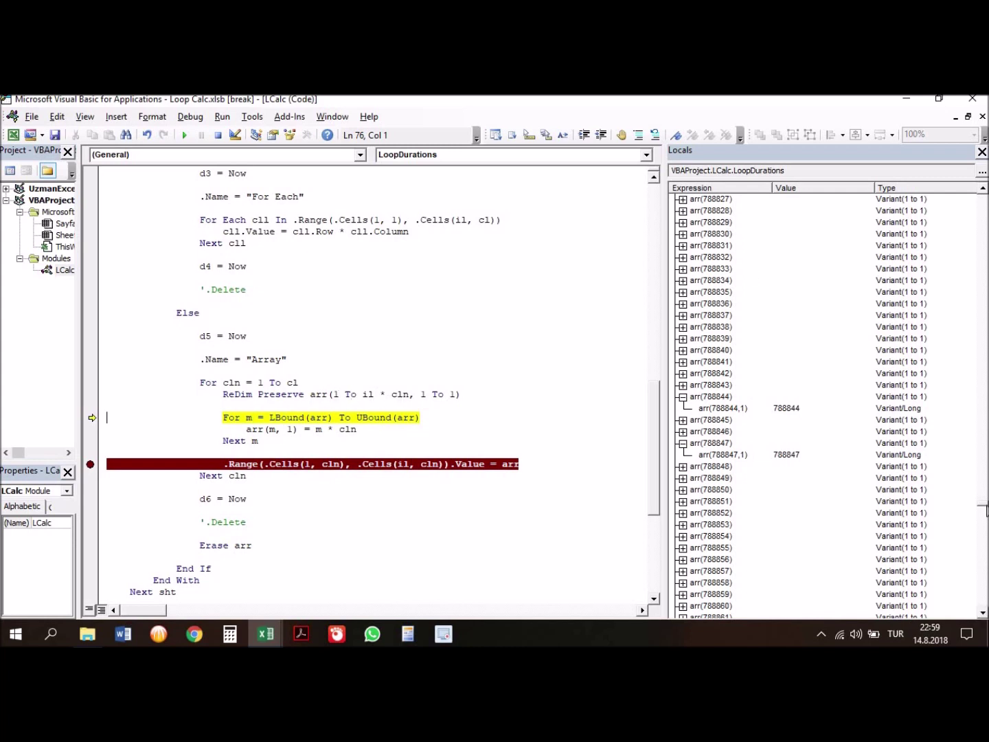
pyautogui.moveTo(984, 514); pyautogui.dragTo(971, 179)
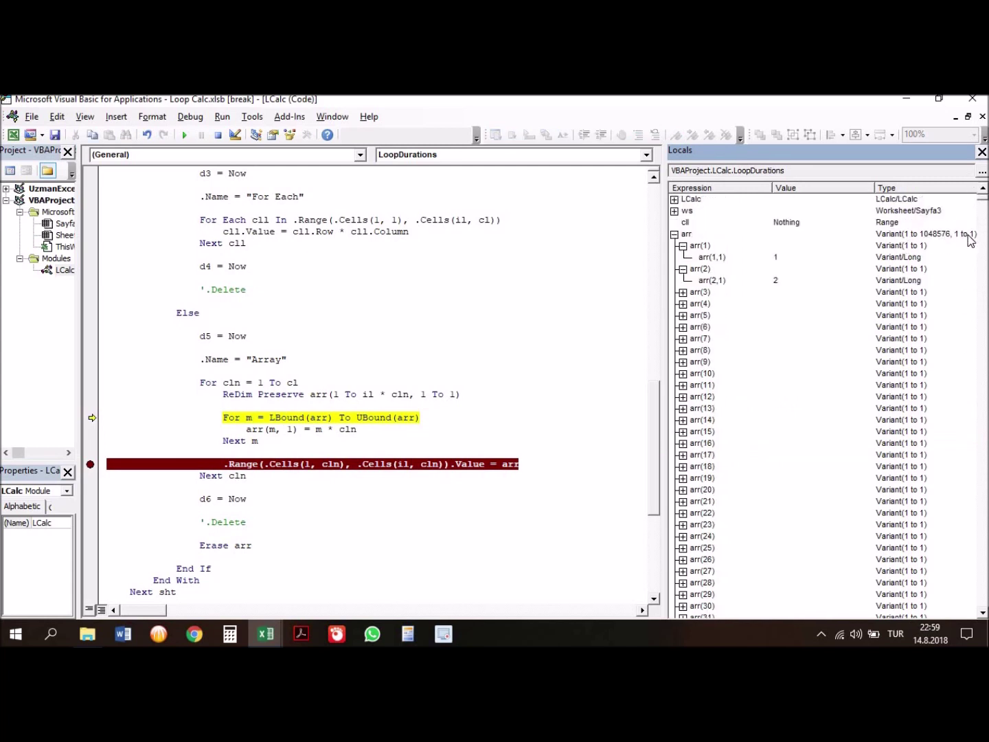
# - Confirm UBound(arr) is 1048576, run to the breakpoint, resume with F5, and view the workbook
pyautogui.click(370, 417)
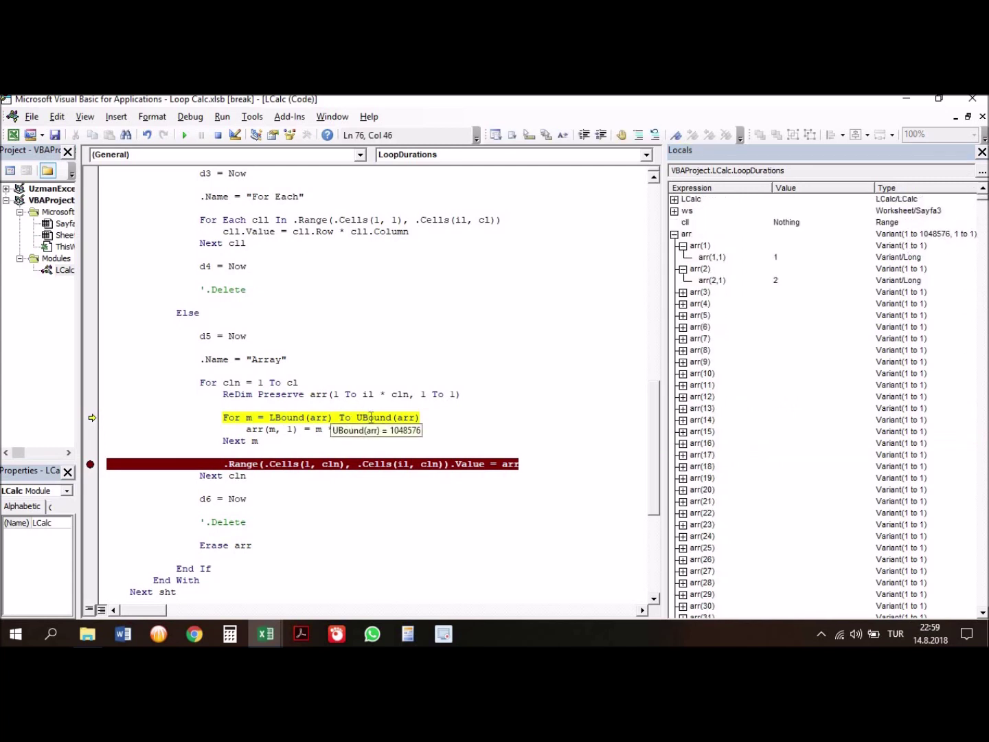
pyautogui.click(184, 135)
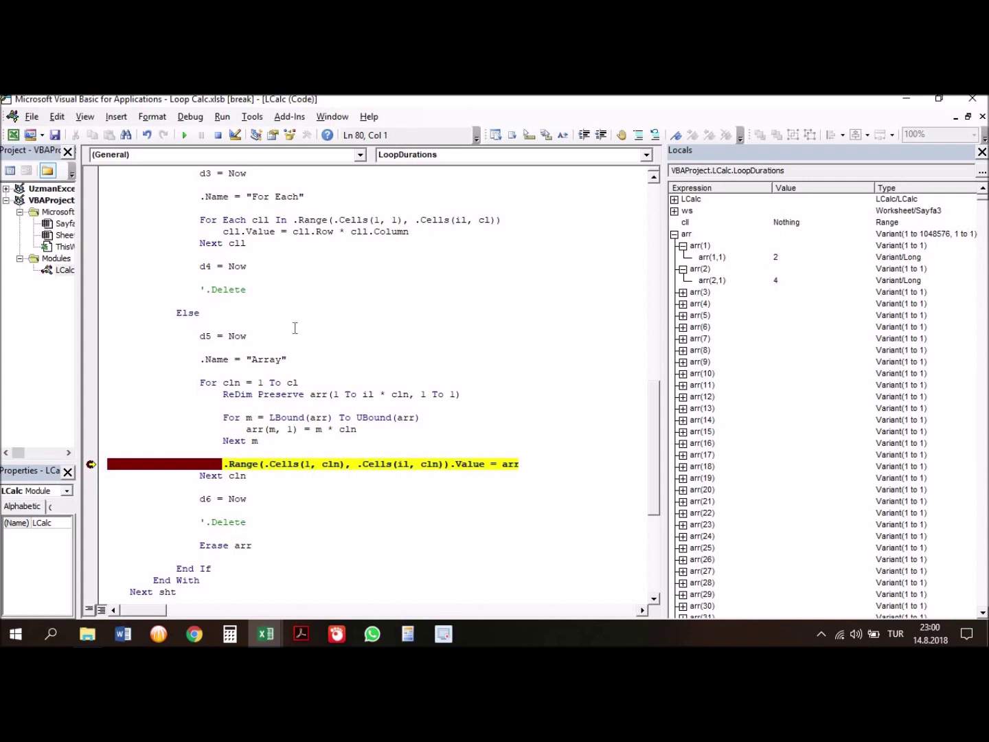
pyautogui.press('F5')
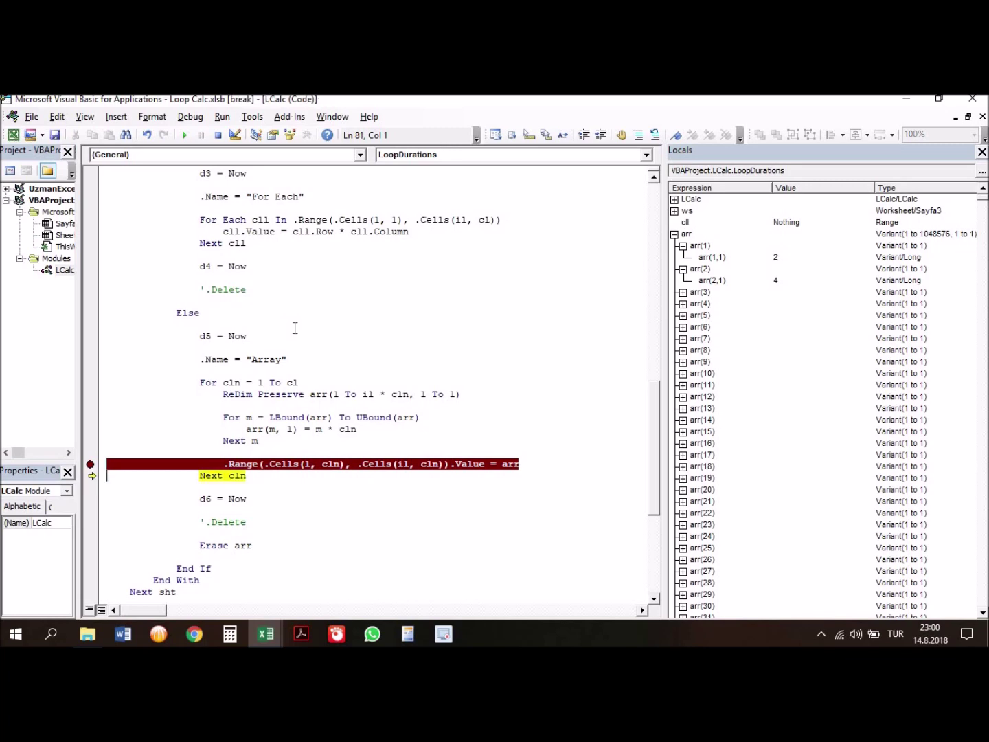
pyautogui.hotkey('alt', 'F11')
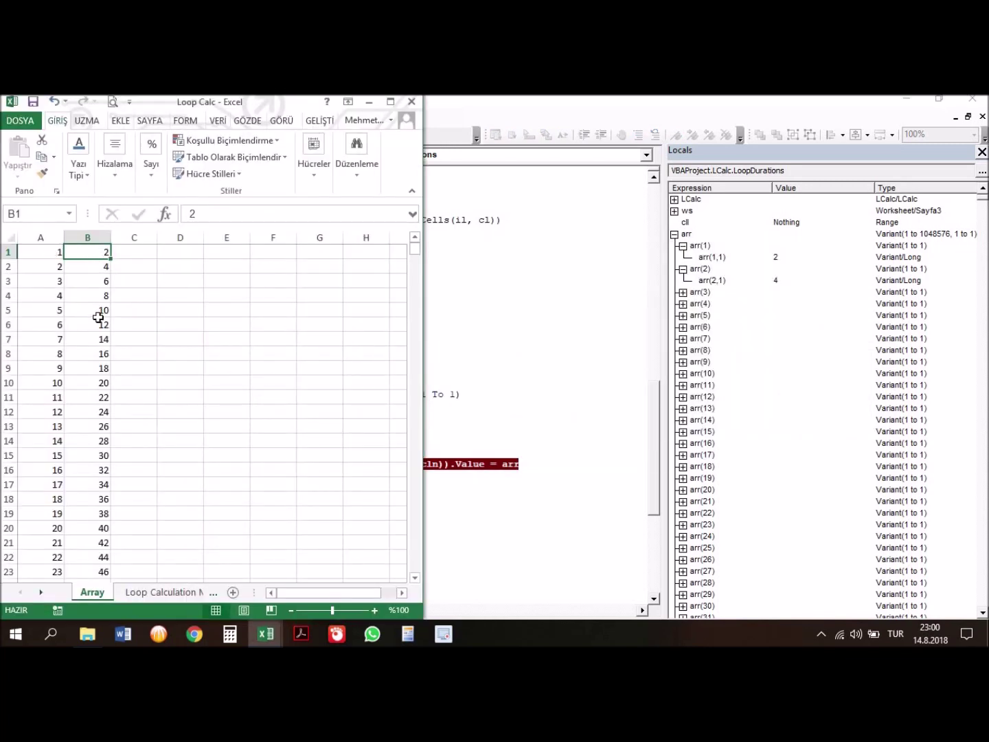
# - Select column A from A1 down to its last value to confirm the 1048576 count
pyautogui.click(154, 395)
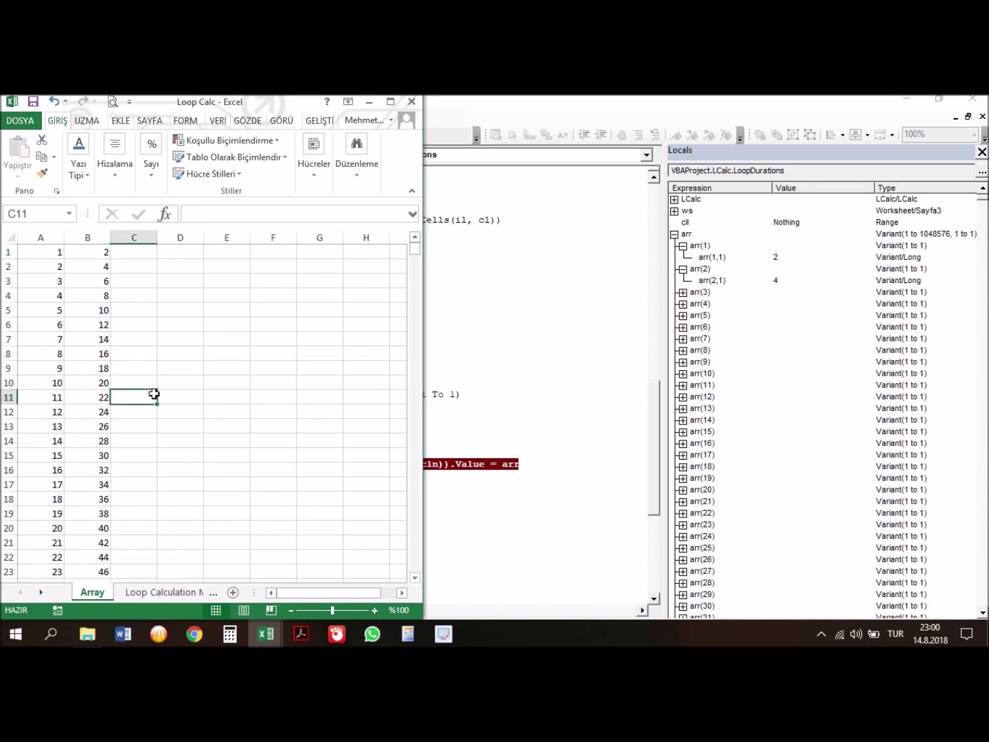
pyautogui.hotkey('alt', 'F11')
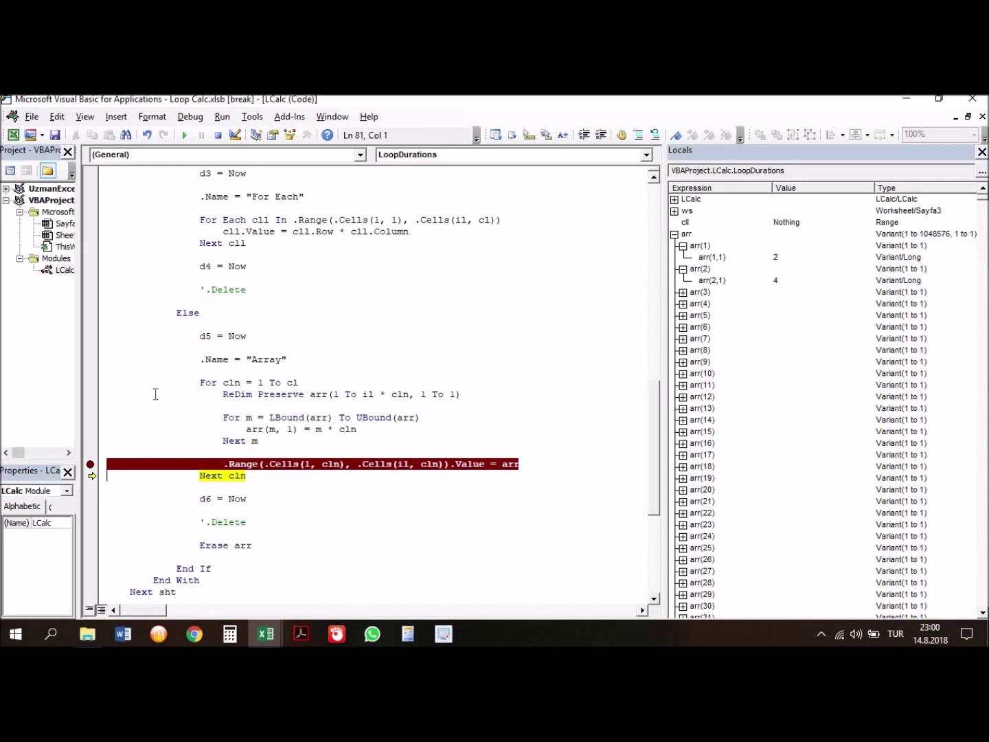
pyautogui.hotkey('alt', 'Tab')
pyautogui.press('Up')
pyautogui.press('Left')
pyautogui.hotkey('ctrl', 'Home')
pyautogui.hotkey('ctrl', 'shift', 'Down')
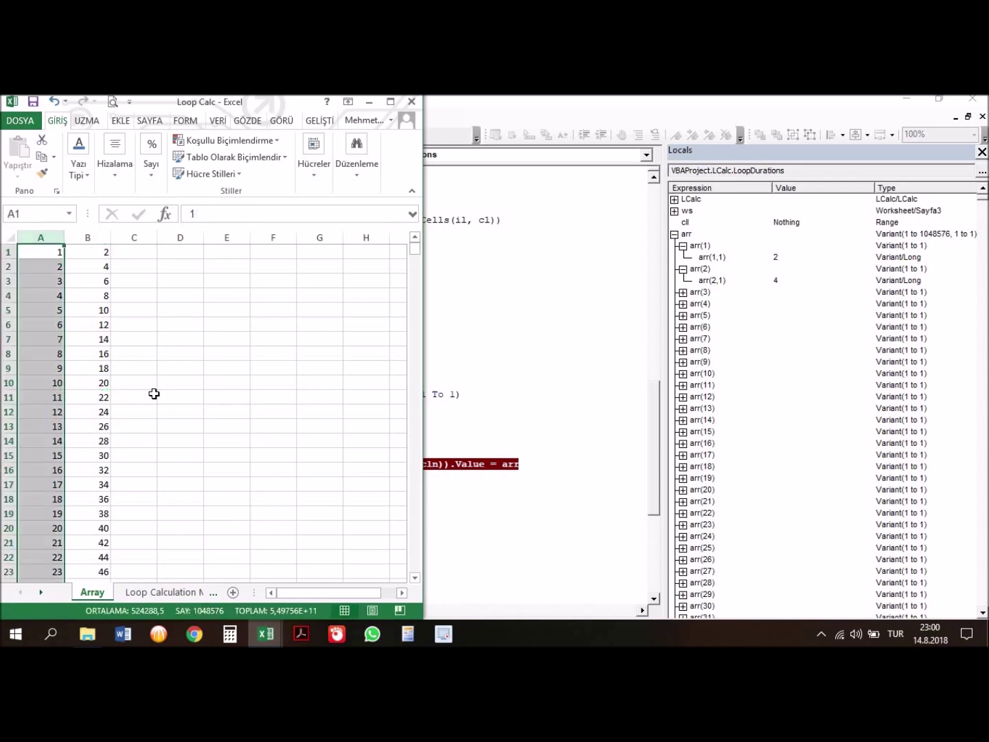
pyautogui.hotkey('ctrl', 'Home')
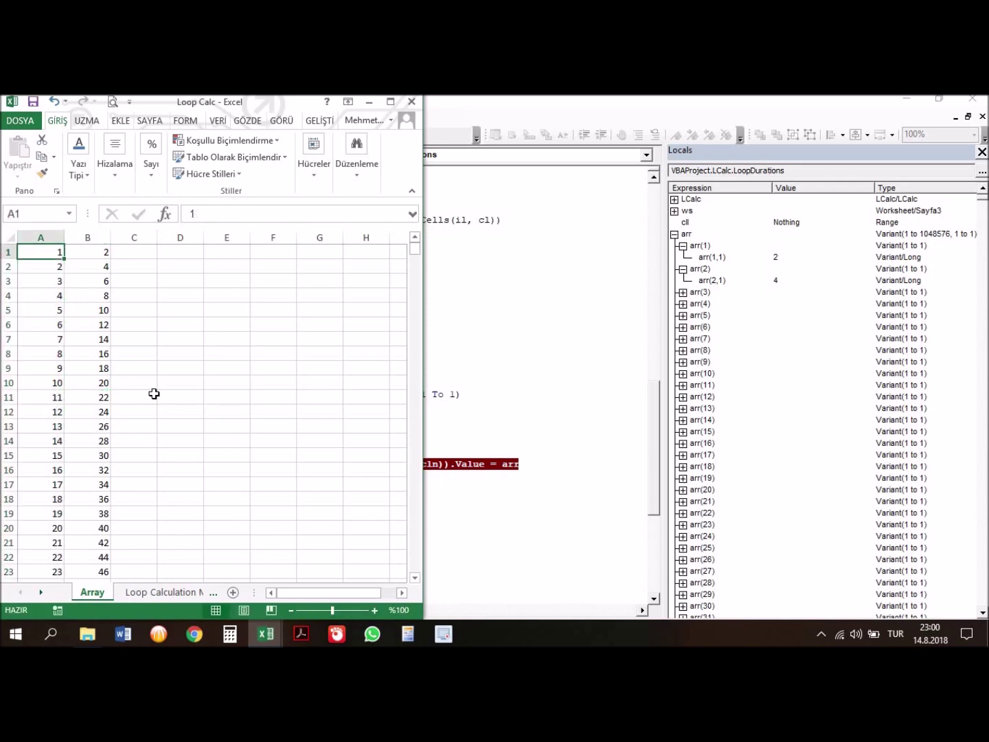
pyautogui.press('Down')
pyautogui.press('Down')
pyautogui.press('Down')
pyautogui.press('Down')
pyautogui.press('Down')
pyautogui.press('Down')
pyautogui.press('Down')
pyautogui.press('Down')
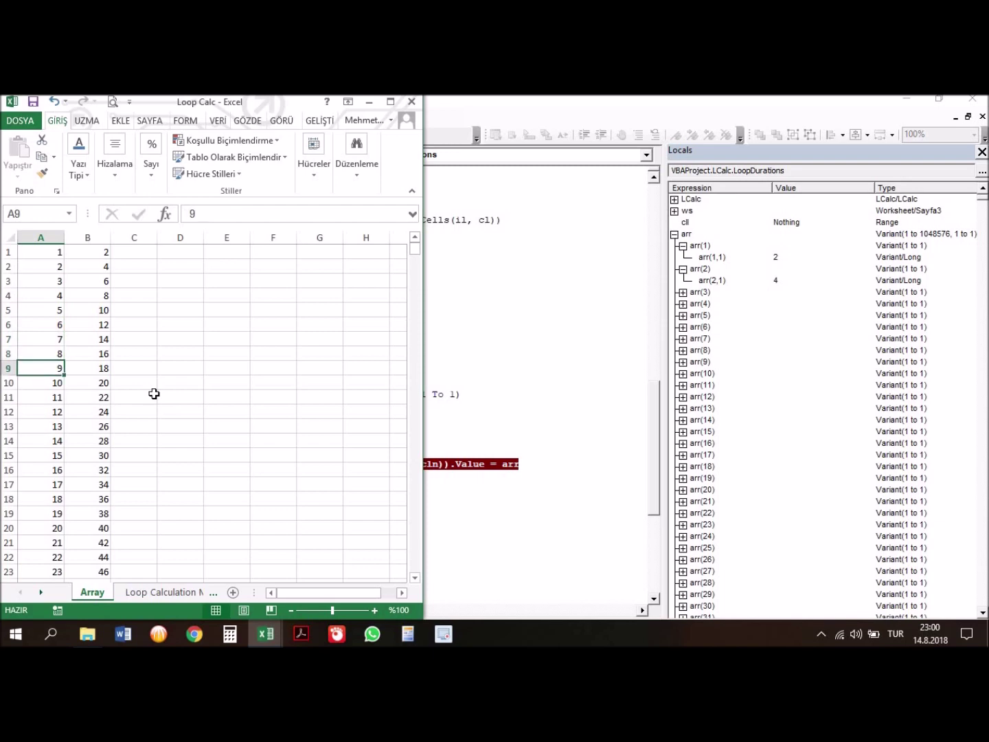
# - Review the ReDim Preserve, For m and array-write lines, then remove the array-write breakpoint
pyautogui.click(469, 422)
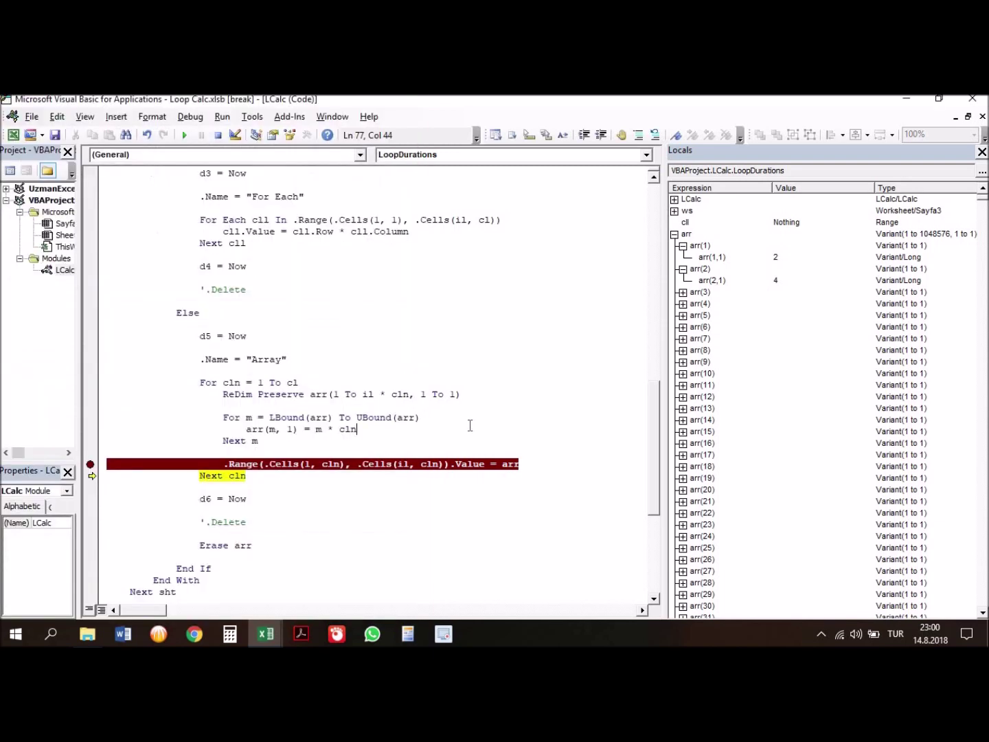
pyautogui.moveTo(222, 395)
pyautogui.mouseDown()
pyautogui.moveTo(470, 404)
pyautogui.moveTo(470, 396)
pyautogui.mouseUp()
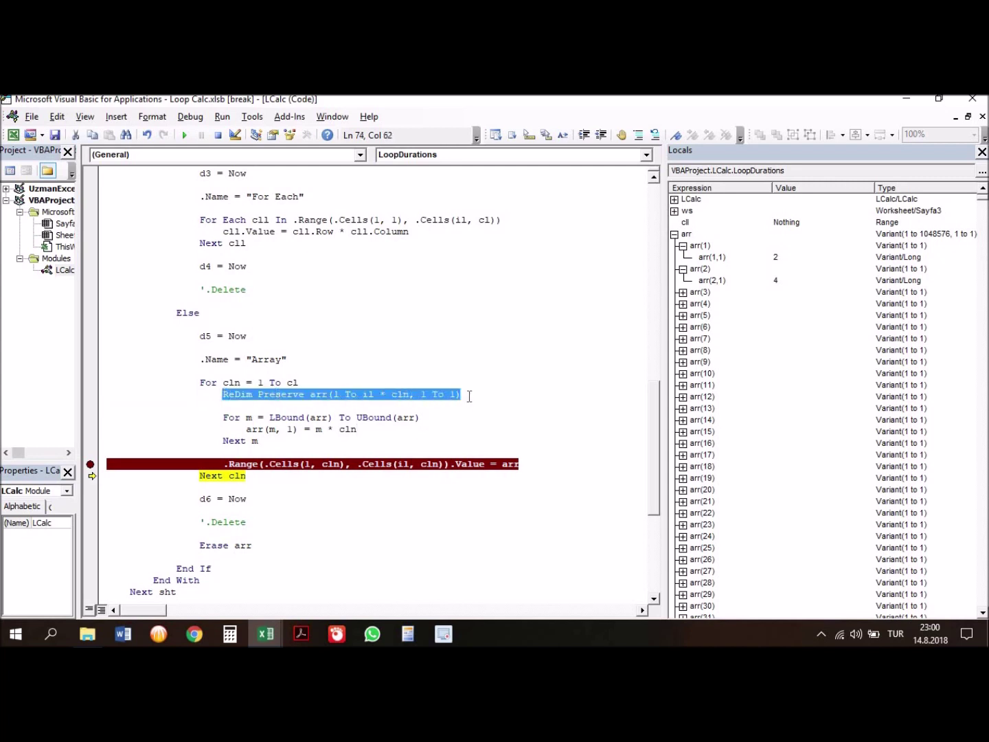
pyautogui.moveTo(258, 440); pyautogui.dragTo(224, 419)
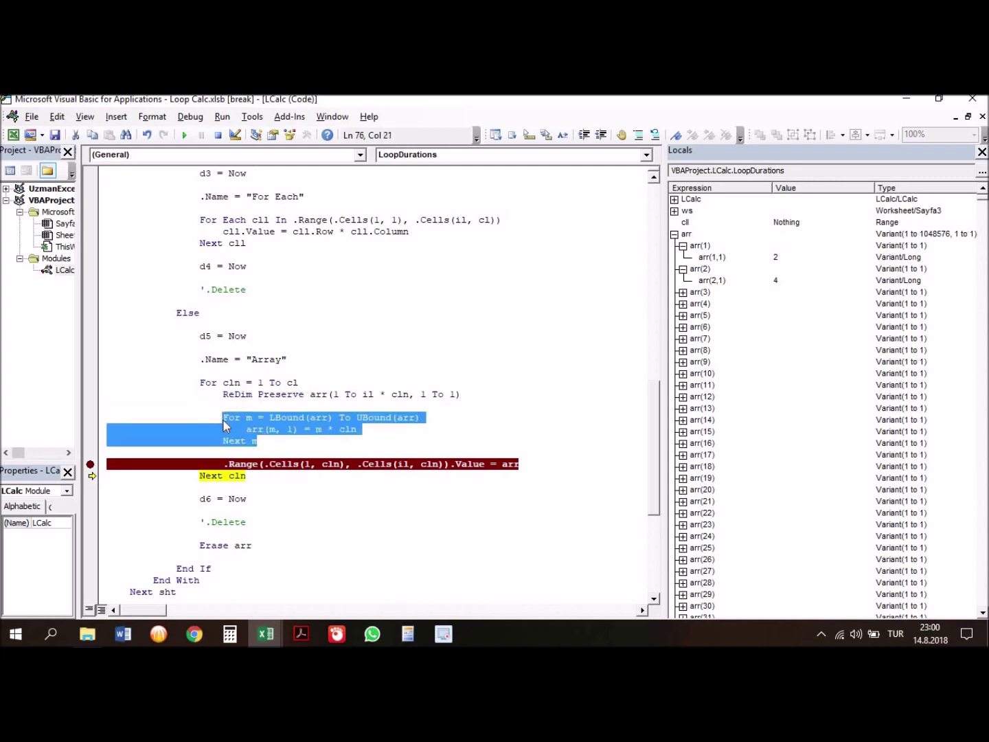
pyautogui.click(294, 465)
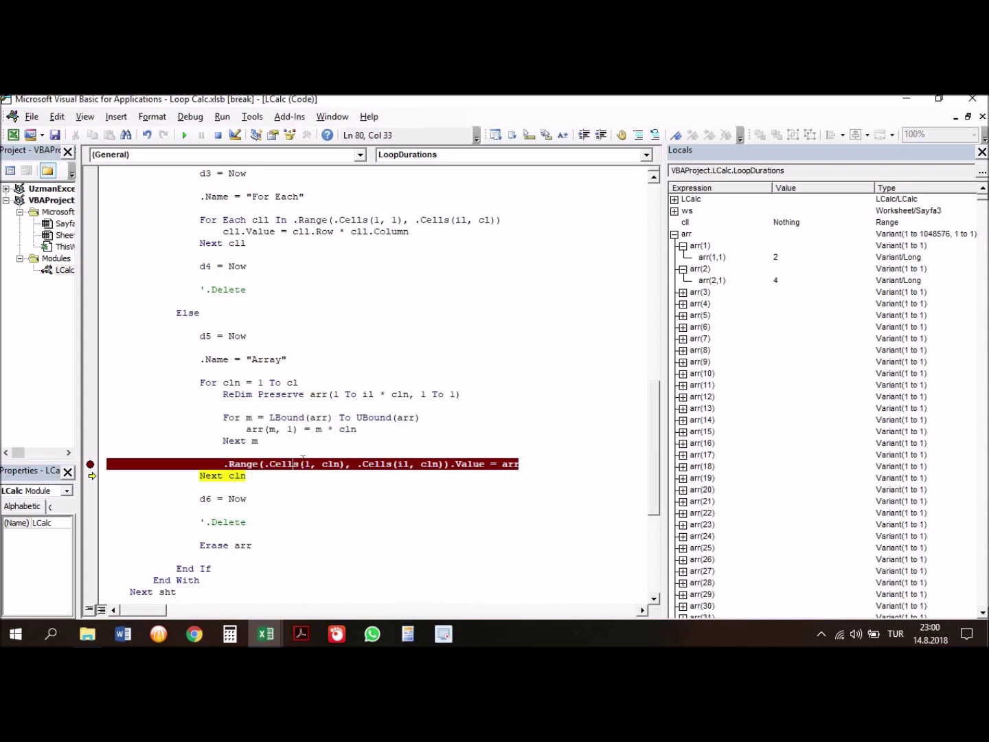
pyautogui.moveTo(223, 464); pyautogui.dragTo(529, 465)
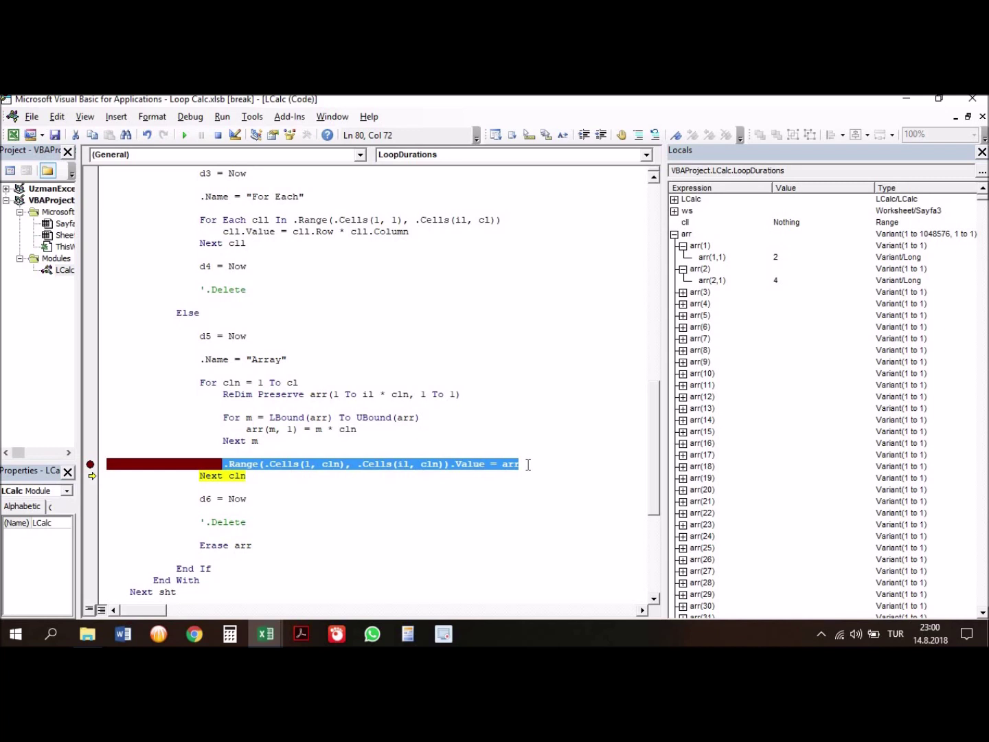
pyautogui.click(454, 430)
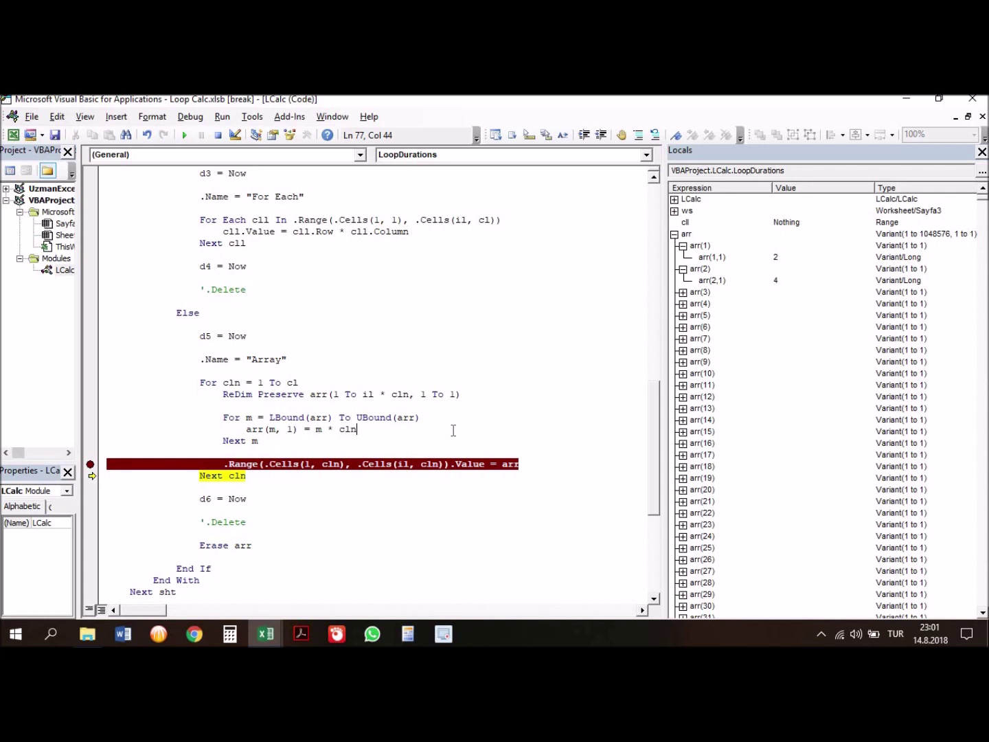
pyautogui.click(90, 466)
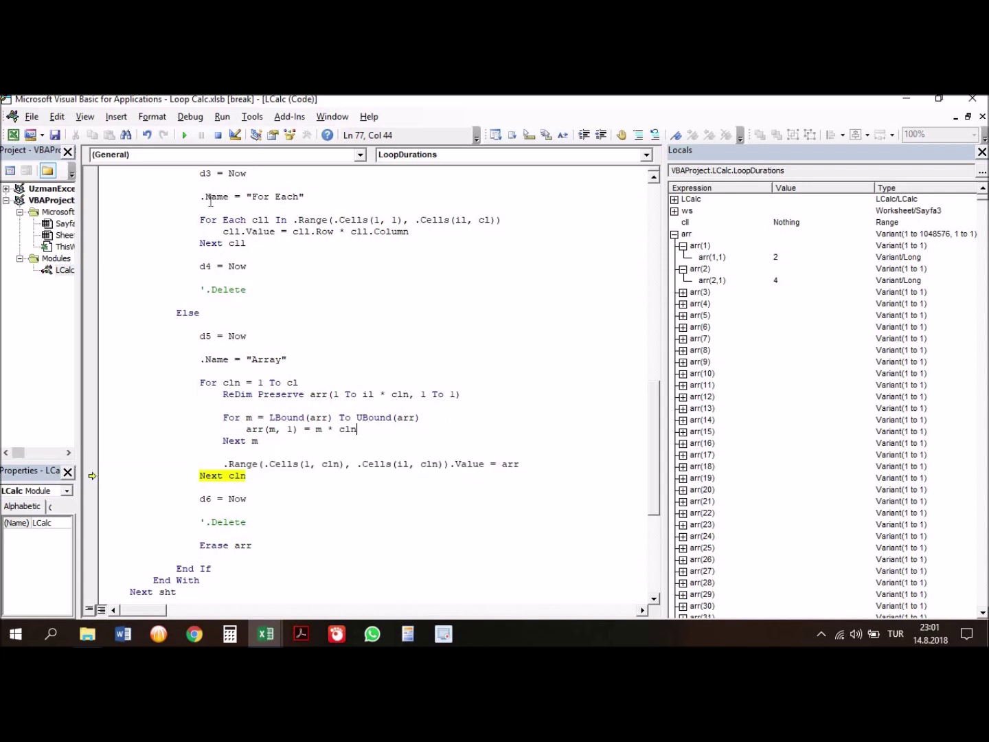
# - Reset the paused LoopDurations macro and switch to the workbook
pyautogui.click(218, 134)
pyautogui.click(183, 361)
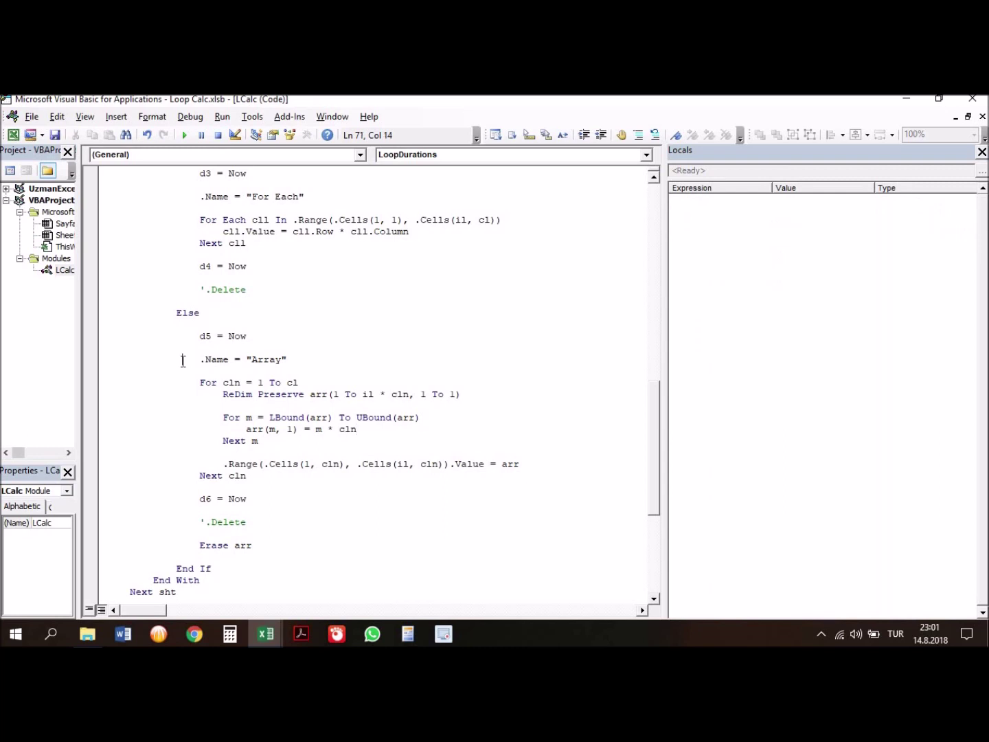
pyautogui.hotkey('alt', 'F11')
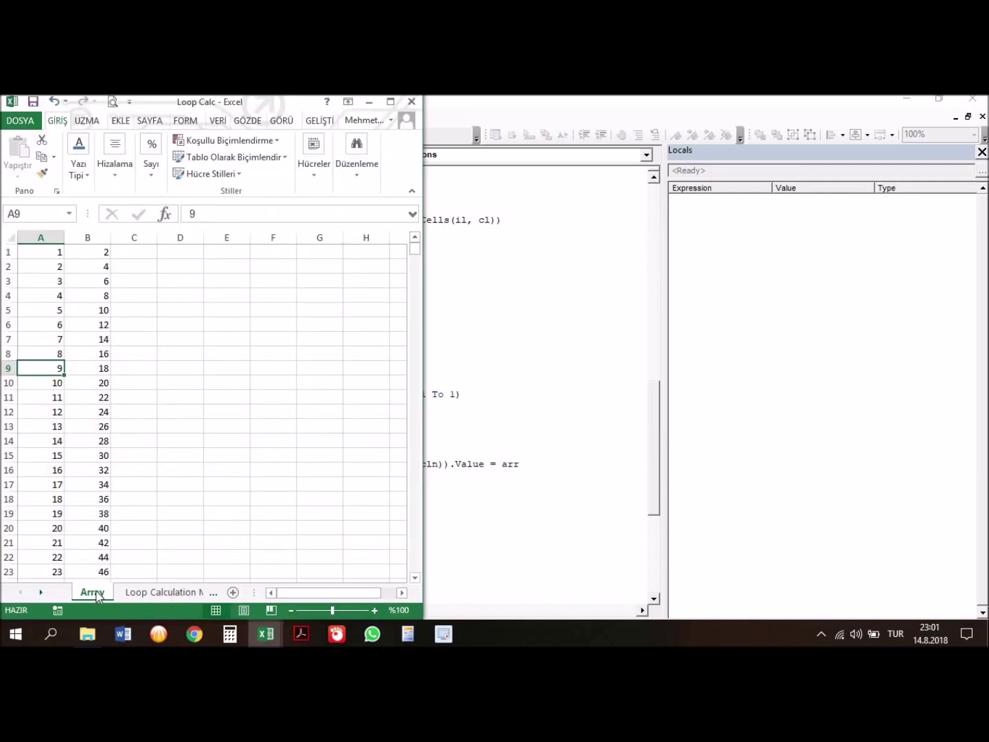
# - Delete the Array sheet with Sil and confirm, then restore the code editor window
pyautogui.rightClick(96, 592)
pyautogui.click(168, 439)
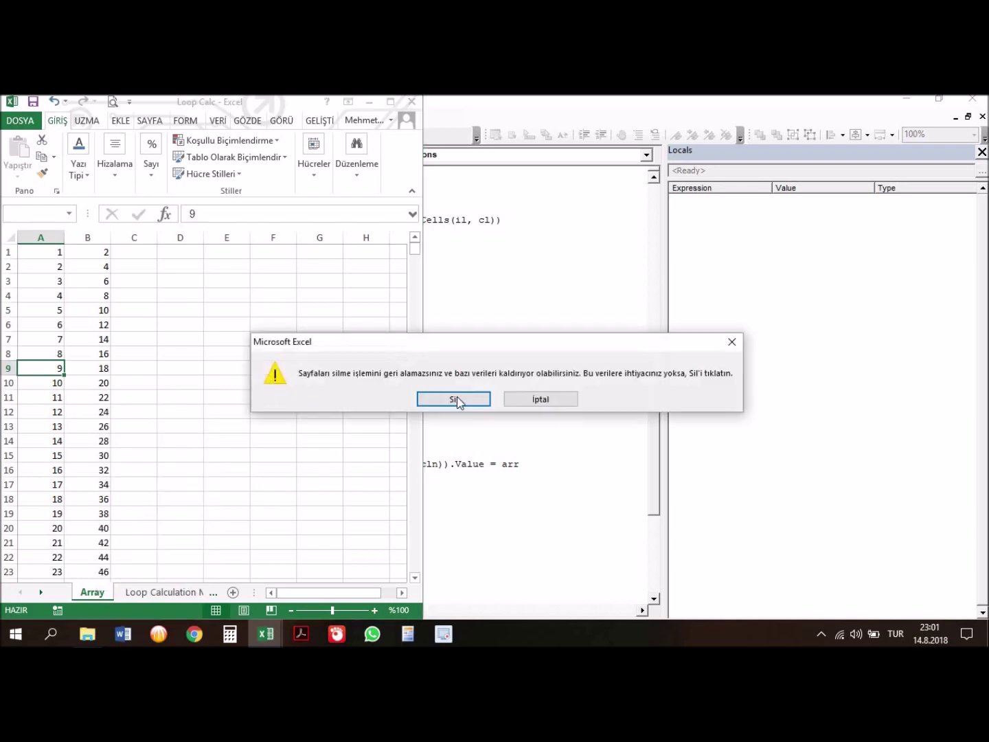
pyautogui.click(459, 399)
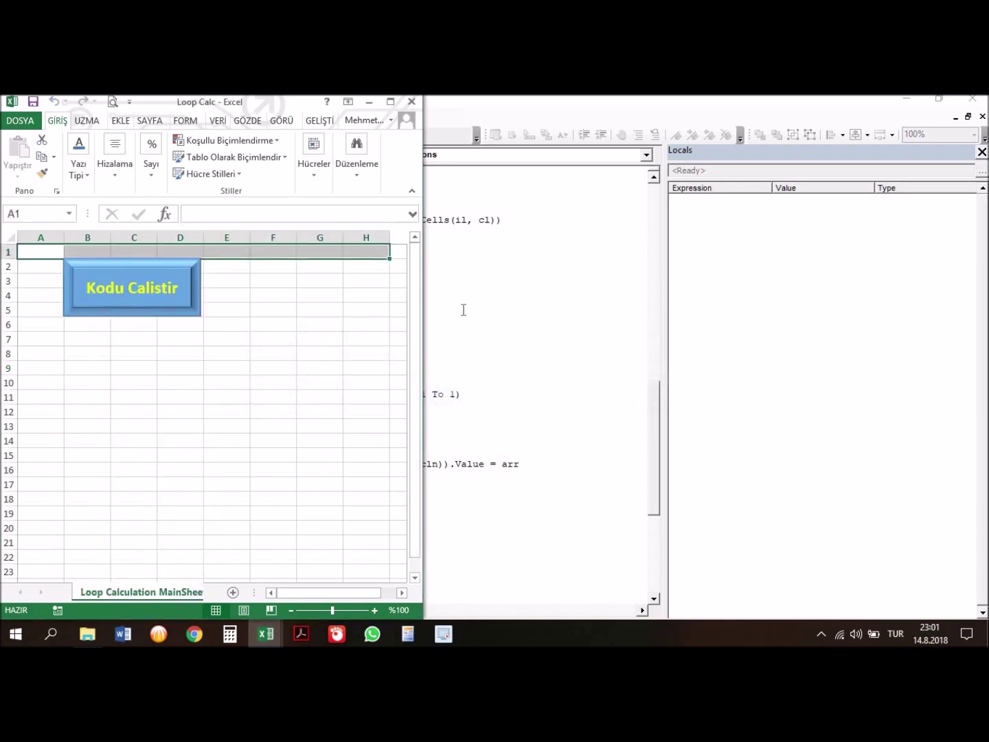
pyautogui.click(940, 99)
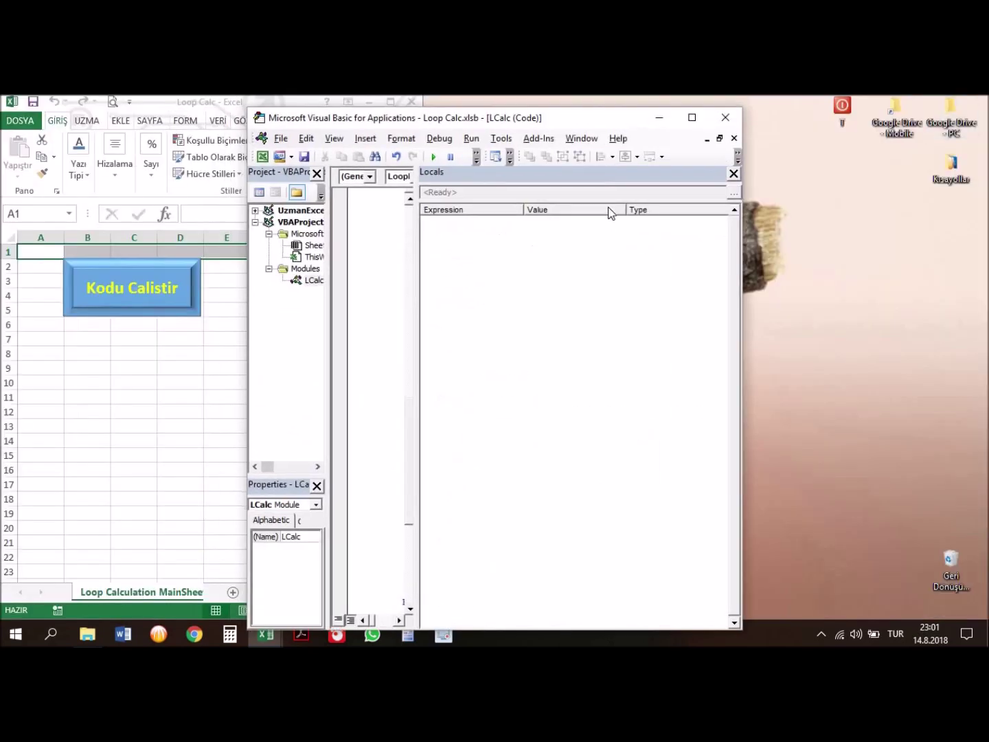
pyautogui.click(692, 117)
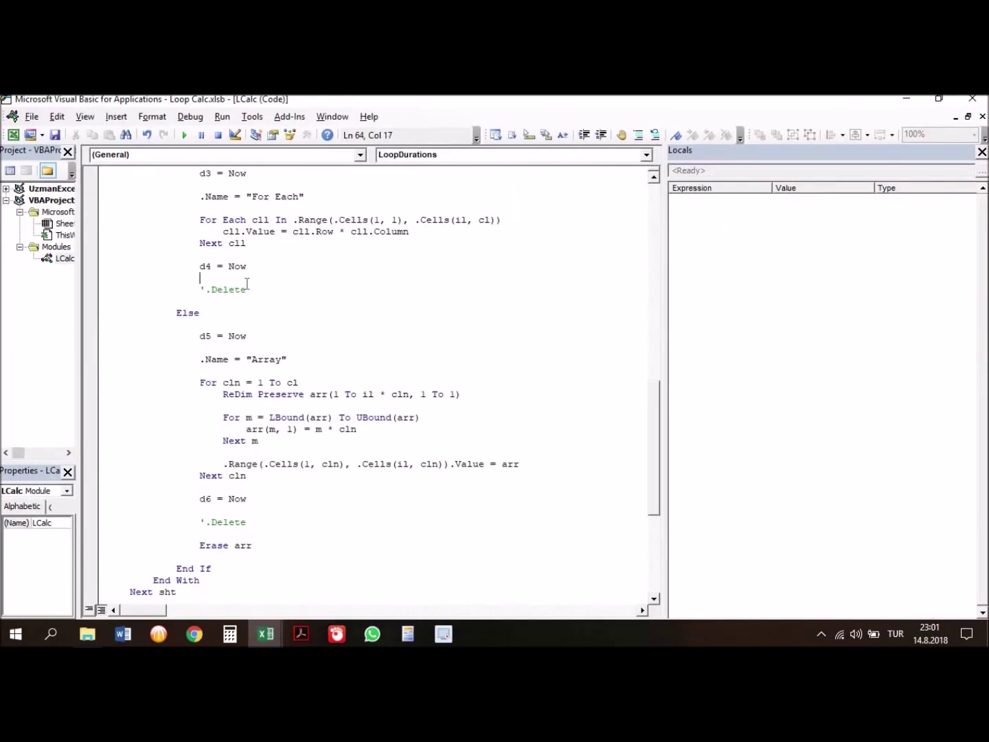
# - Scroll up and highlight the For Loop and For Each blocks to explain them
pyautogui.press('Up')
pyautogui.press('Up')
pyautogui.press('Up')
pyautogui.press('Up')
pyautogui.press('Up')
pyautogui.scroll(4, 282, 301)
pyautogui.moveTo(299, 296); pyautogui.dragTo(97, 266)
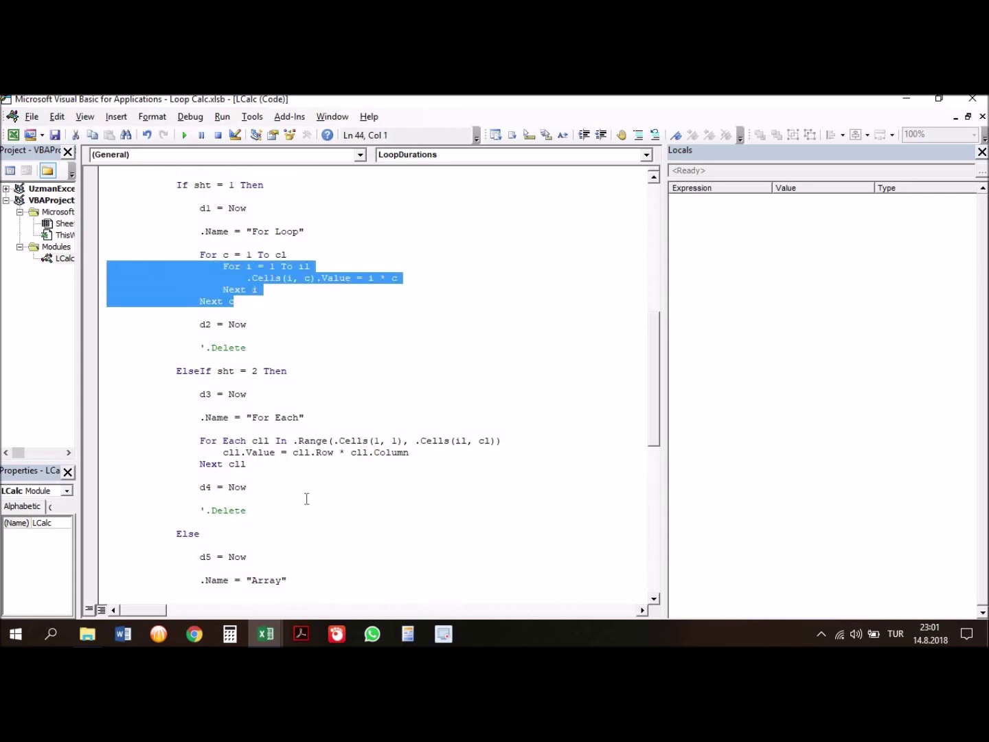
pyautogui.moveTo(280, 466); pyautogui.dragTo(121, 426)
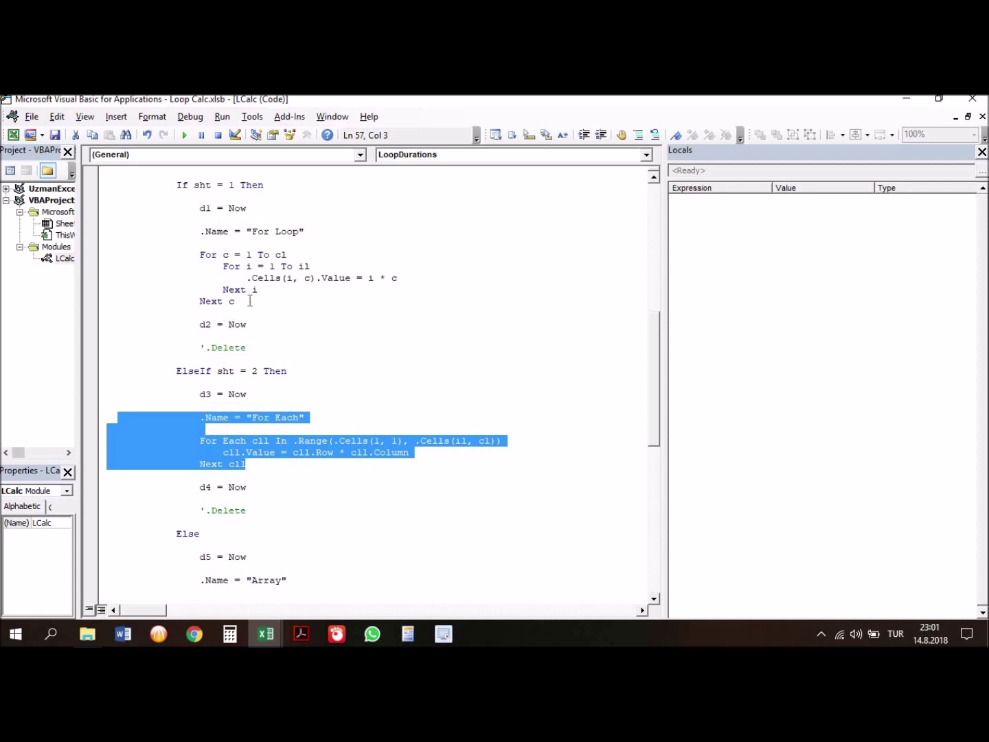
pyautogui.click(251, 394)
# - Go over the d4 = Now, d5 = Now and duration message lines, then rerun LoopDurations
pyautogui.click(241, 489)
pyautogui.click(233, 563)
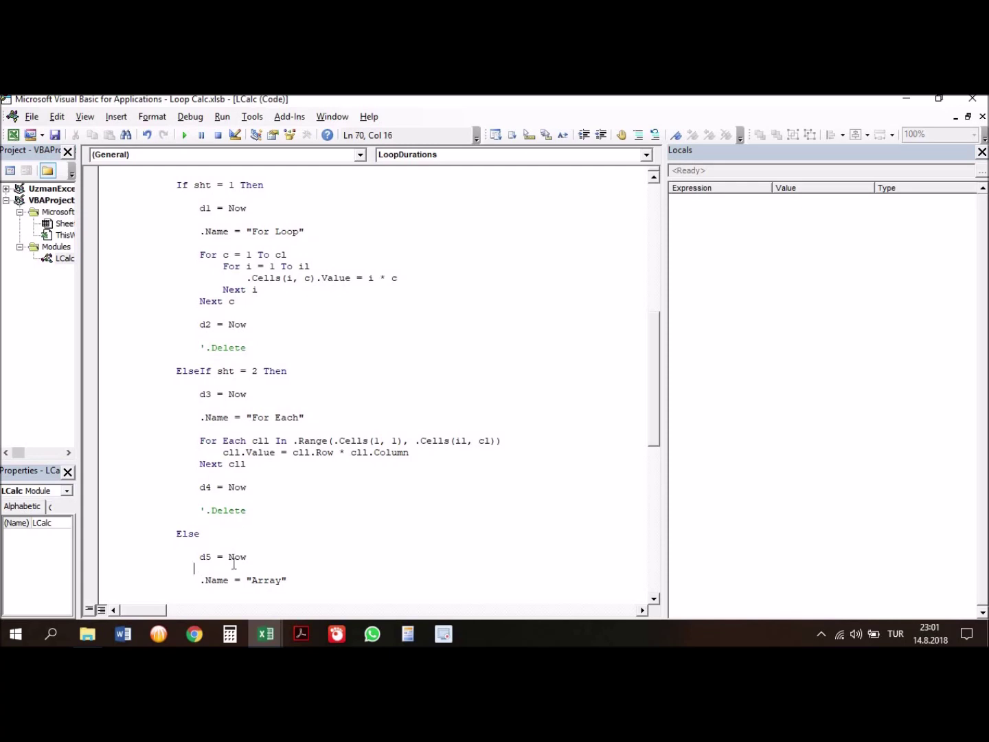
pyautogui.press('Down')
pyautogui.press('Down')
pyautogui.press('Down')
pyautogui.press('Down')
pyautogui.press('Down')
pyautogui.press('Down')
pyautogui.press('Down')
pyautogui.press('Down')
pyautogui.press('Down')
pyautogui.press('Down')
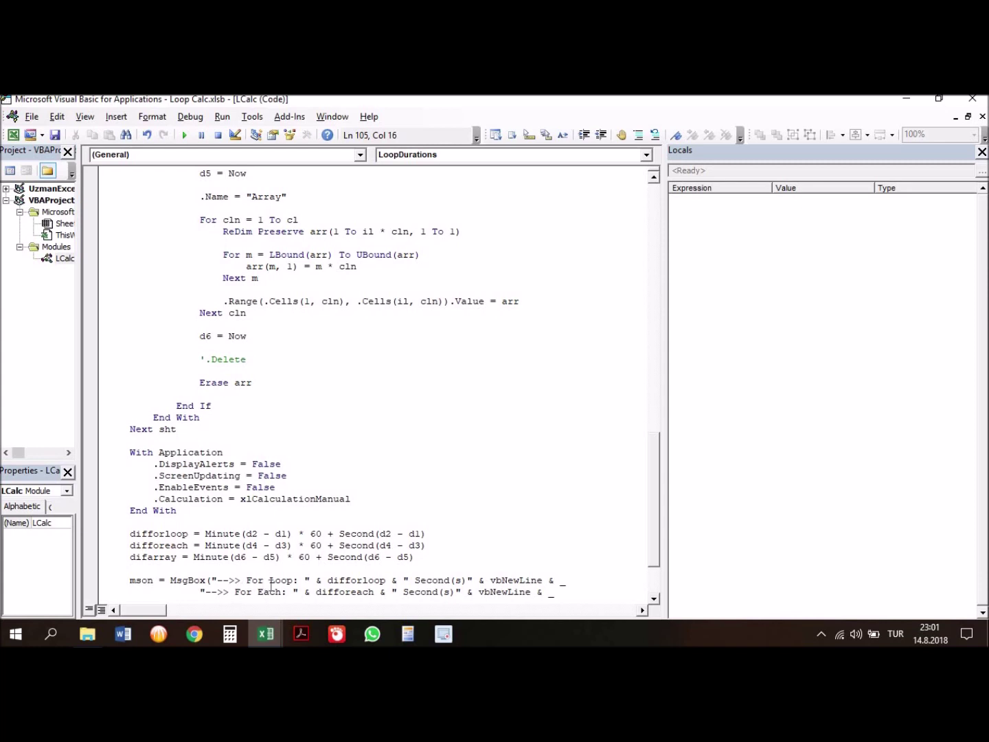
pyautogui.click(292, 433)
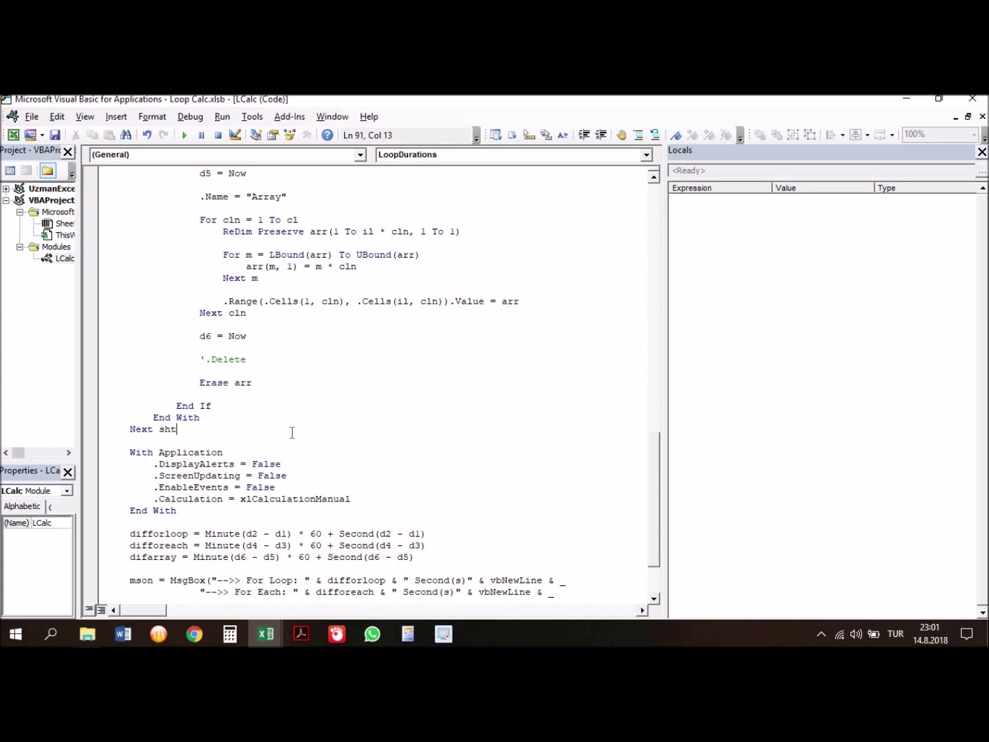
pyautogui.click(184, 135)
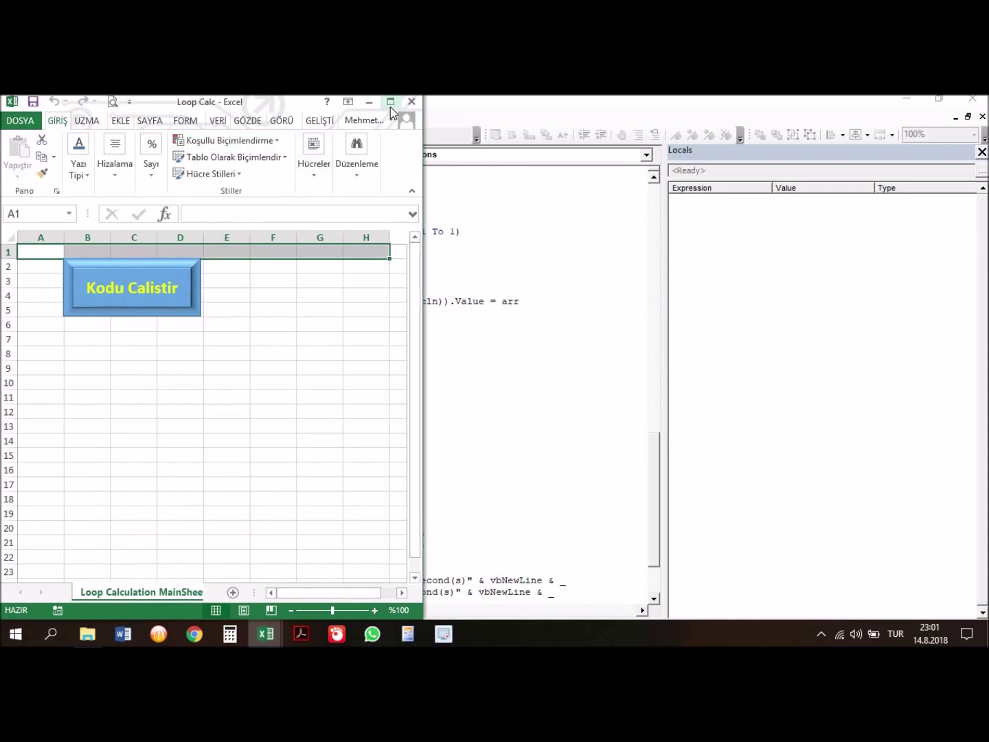
# - Maximize the workbook, click Kodu Calistir, and answer Evet to 'Loop Suresi Hesaplamak Istiyor Musun?'
pyautogui.click(390, 102)
pyautogui.click(43, 251)
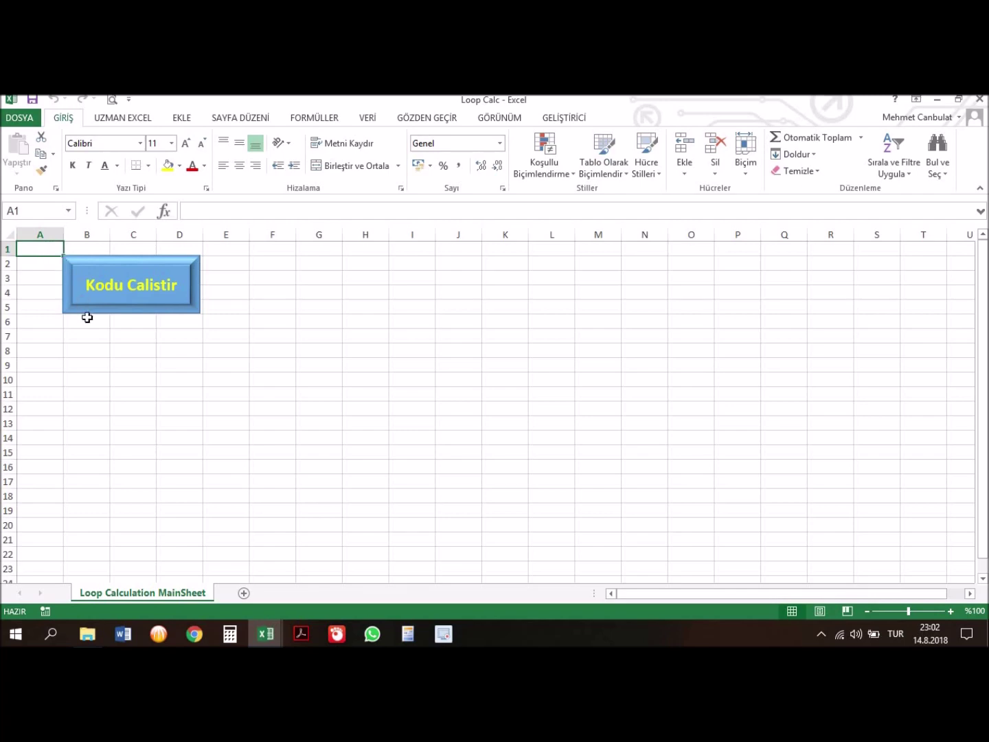
pyautogui.click(115, 296)
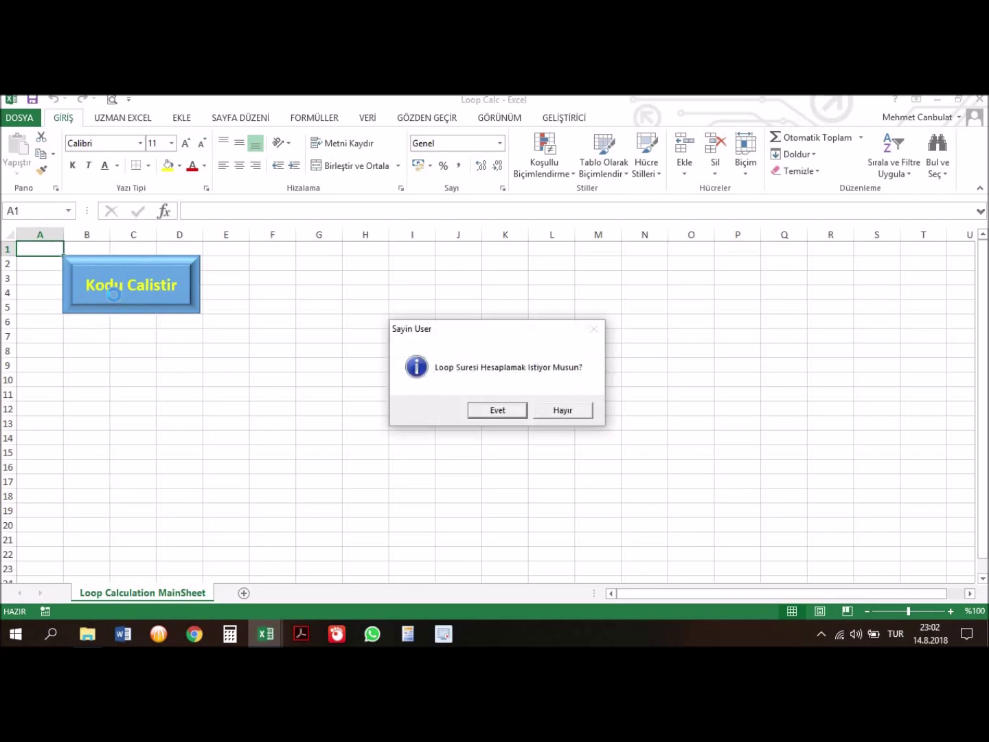
pyautogui.press('Return')
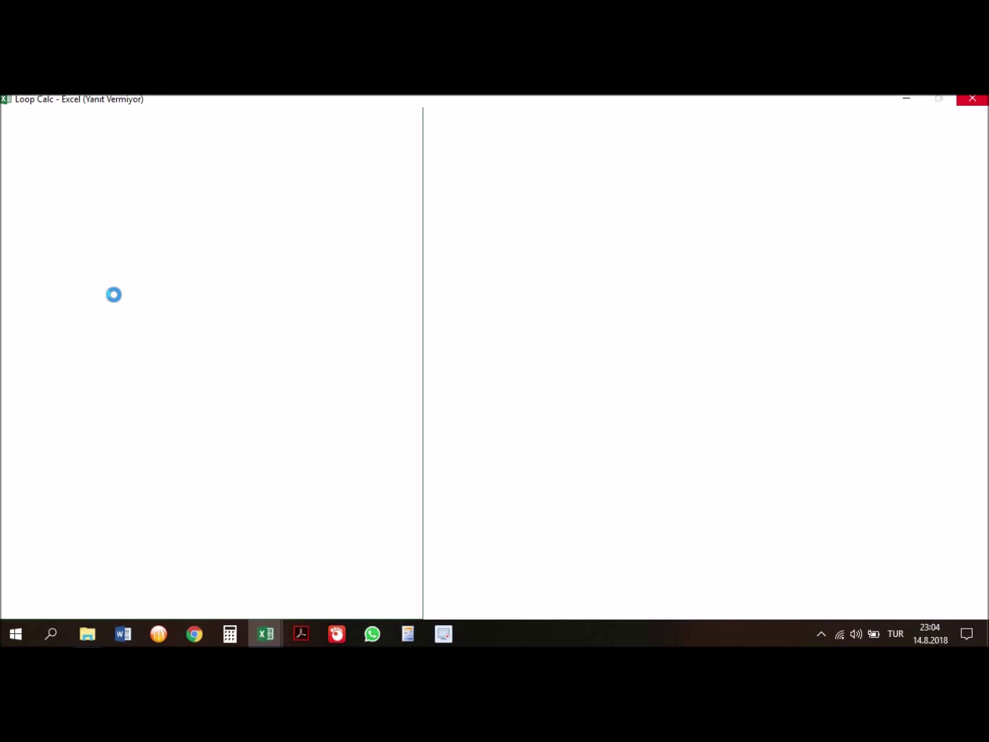
# - Check the running macro, then return to the busy workbook for the 89, 87 and 11 second timings
pyautogui.click(272, 640)
pyautogui.click(320, 579)
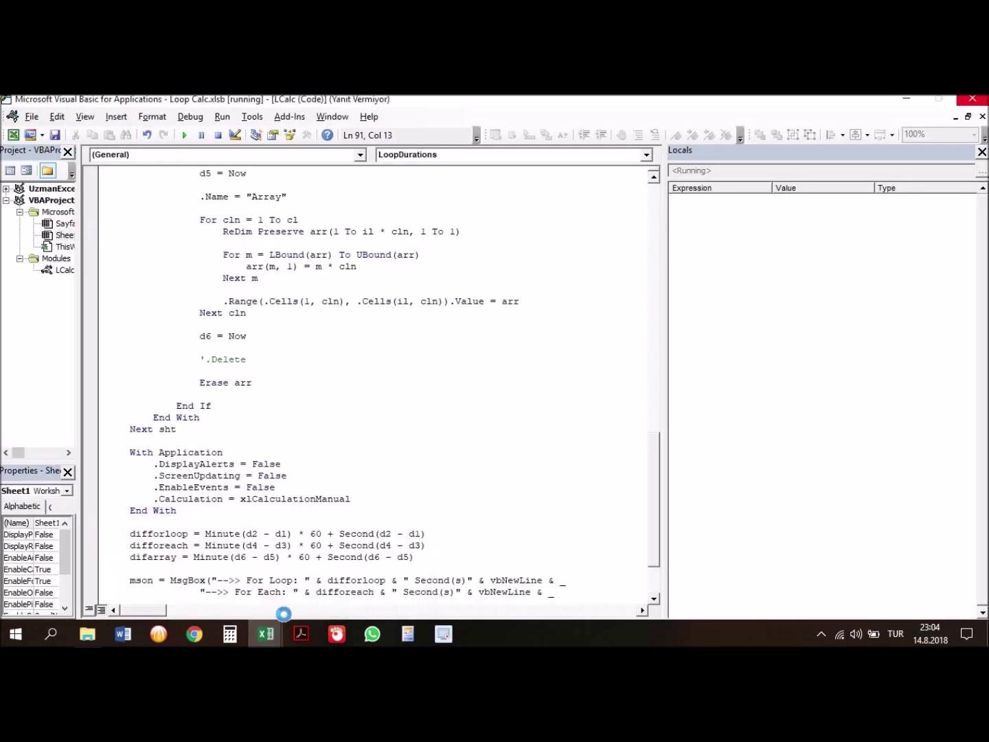
pyautogui.click(268, 635)
pyautogui.click(225, 581)
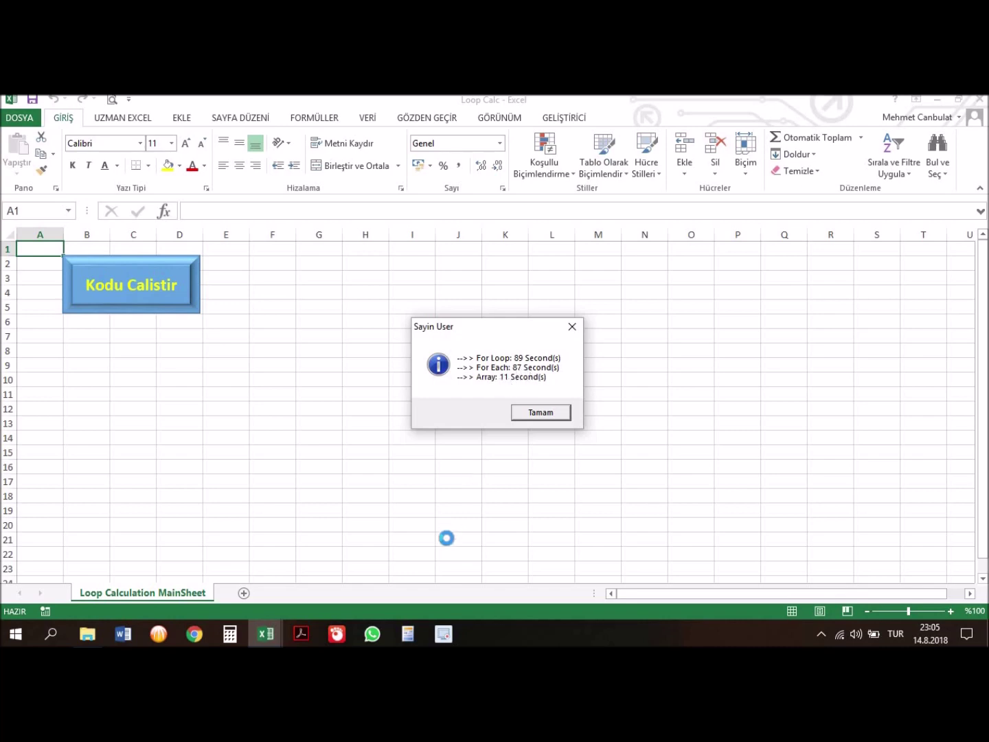
pyautogui.press('super')
pyautogui.write('hesap')
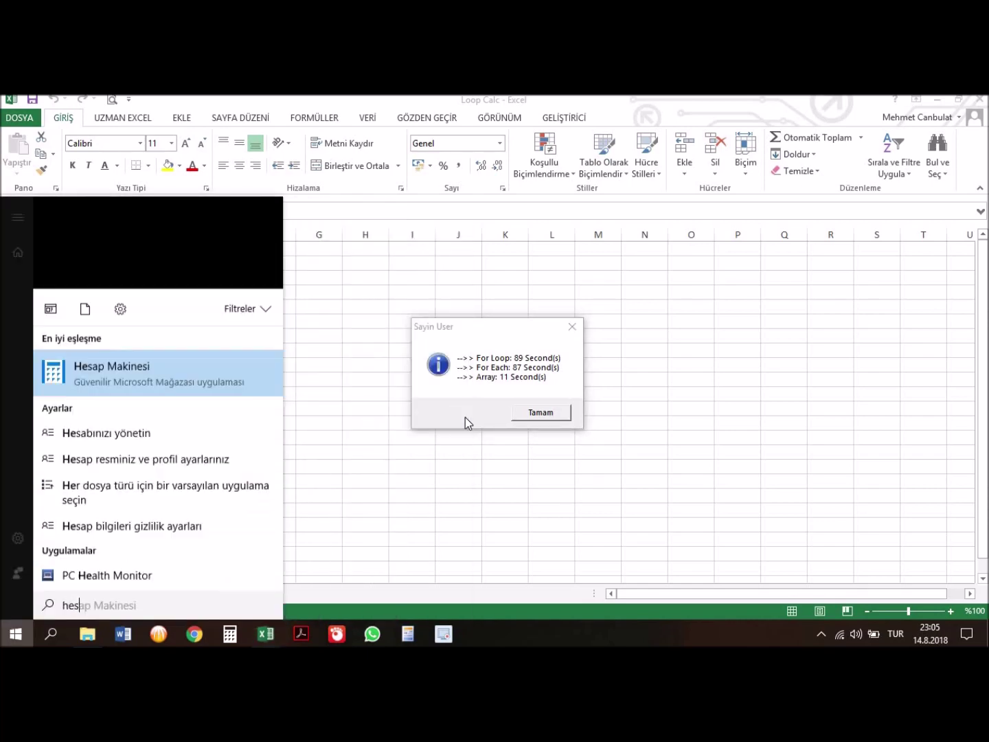
pyautogui.press('Return')
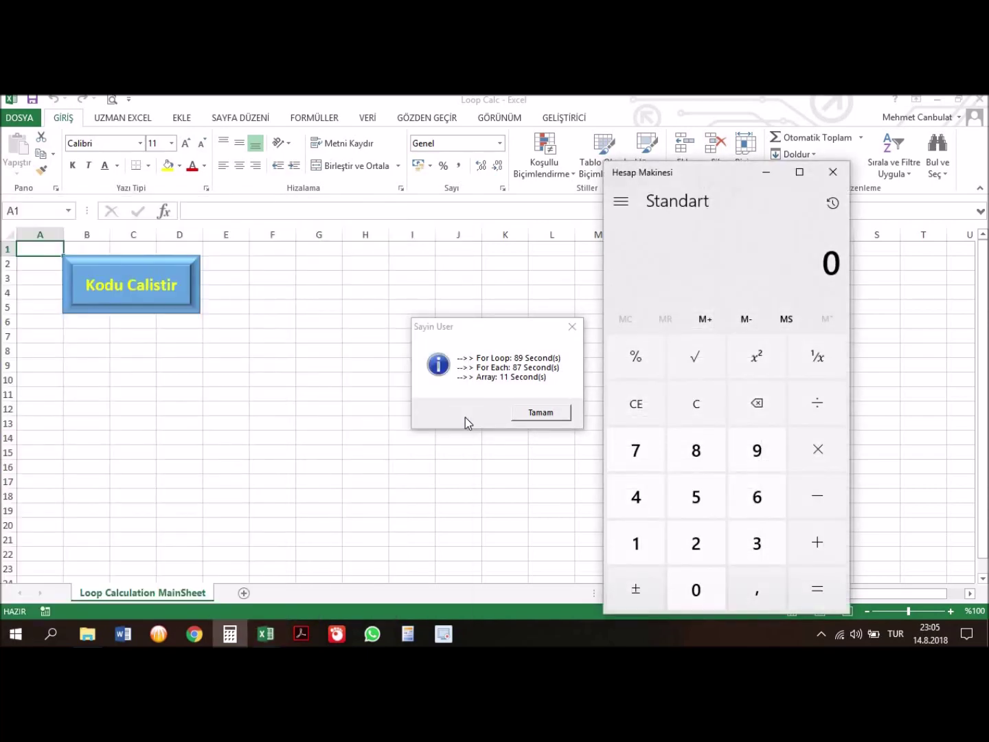
pyautogui.write('89')
pyautogui.press('BackSpace')
pyautogui.press('BackSpace')
pyautogui.write('78/')
pyautogui.write('89')
pyautogui.press('Return')
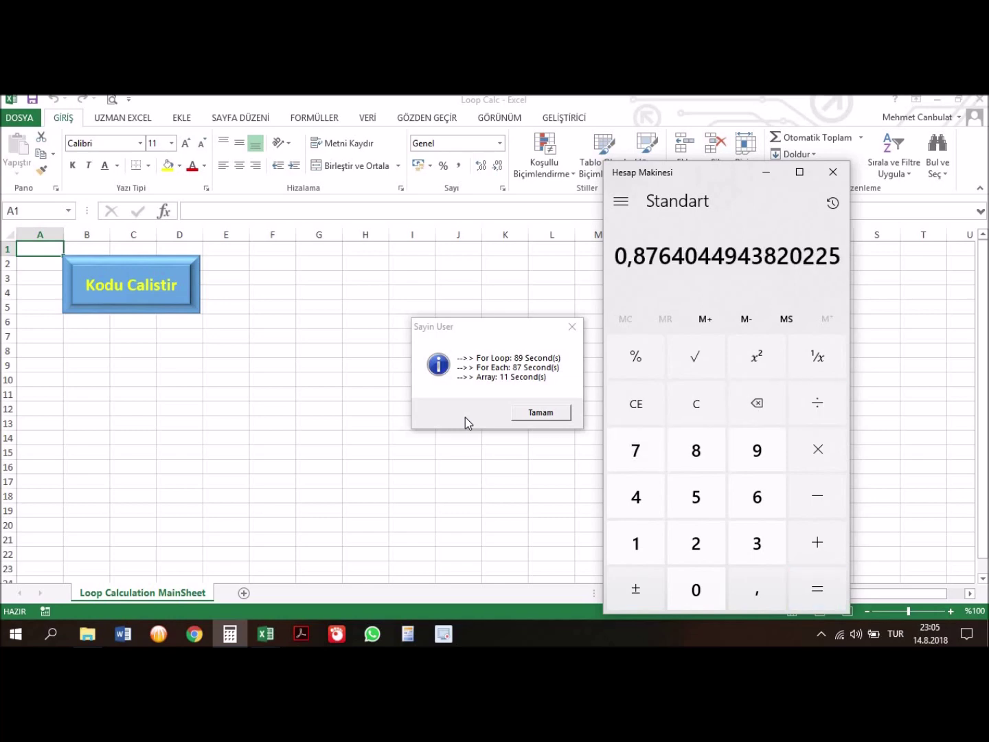
pyautogui.click(768, 174)
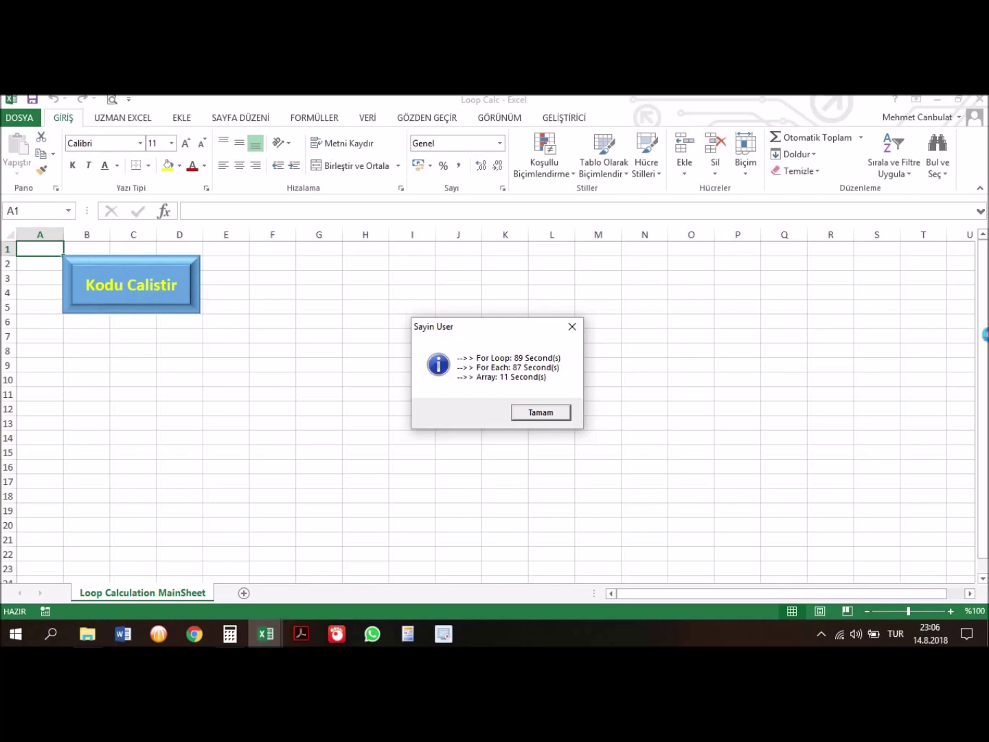
# - Dismiss the timing results message and inspect the Array sheet's multiplication table
pyautogui.click(540, 412)
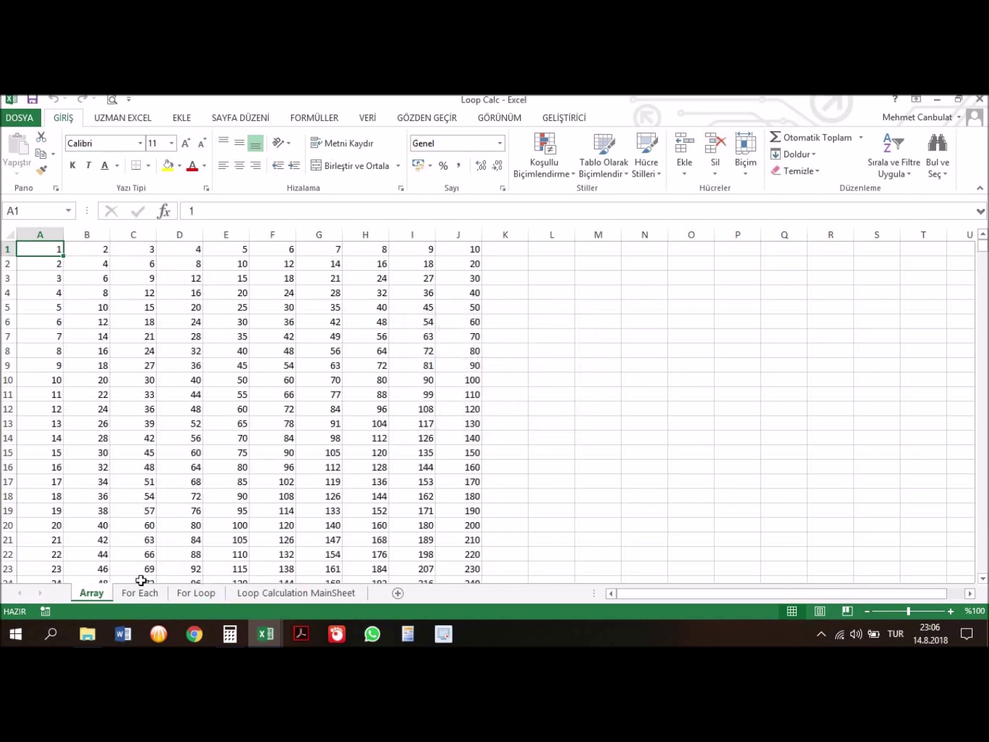
pyautogui.press('Right')
pyautogui.press('Down')
pyautogui.press('Down')
pyautogui.press('Down')
pyautogui.press('Down')
pyautogui.press('Down')
pyautogui.press('Down')
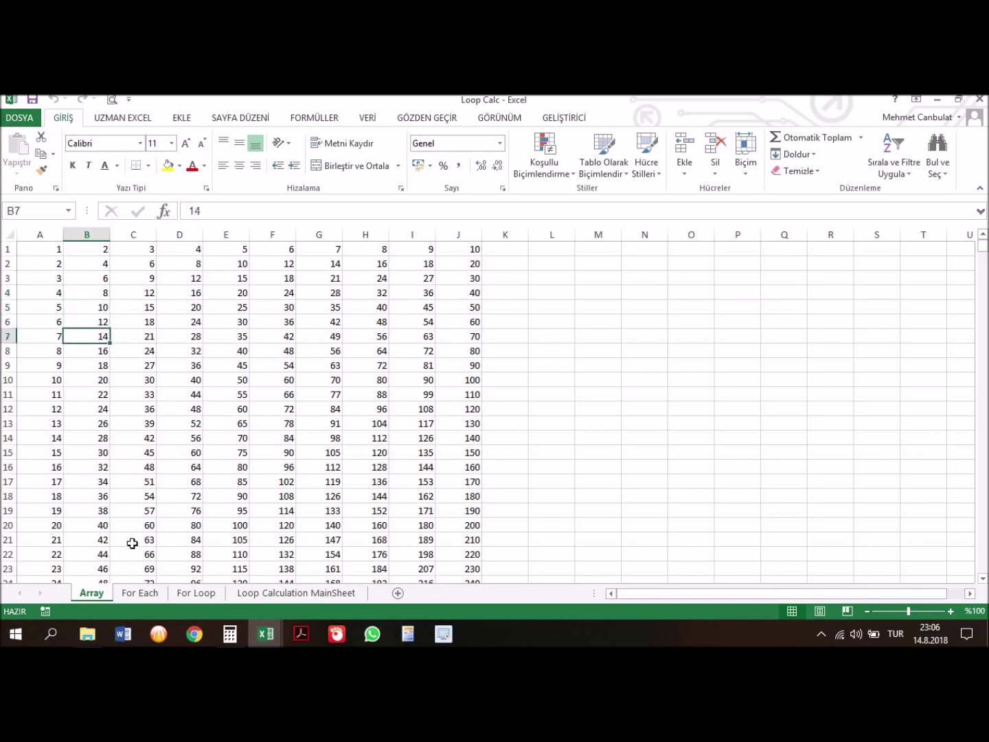
# - Check the For Each and For Loop sheets, then return to the VBA editor
pyautogui.click(141, 594)
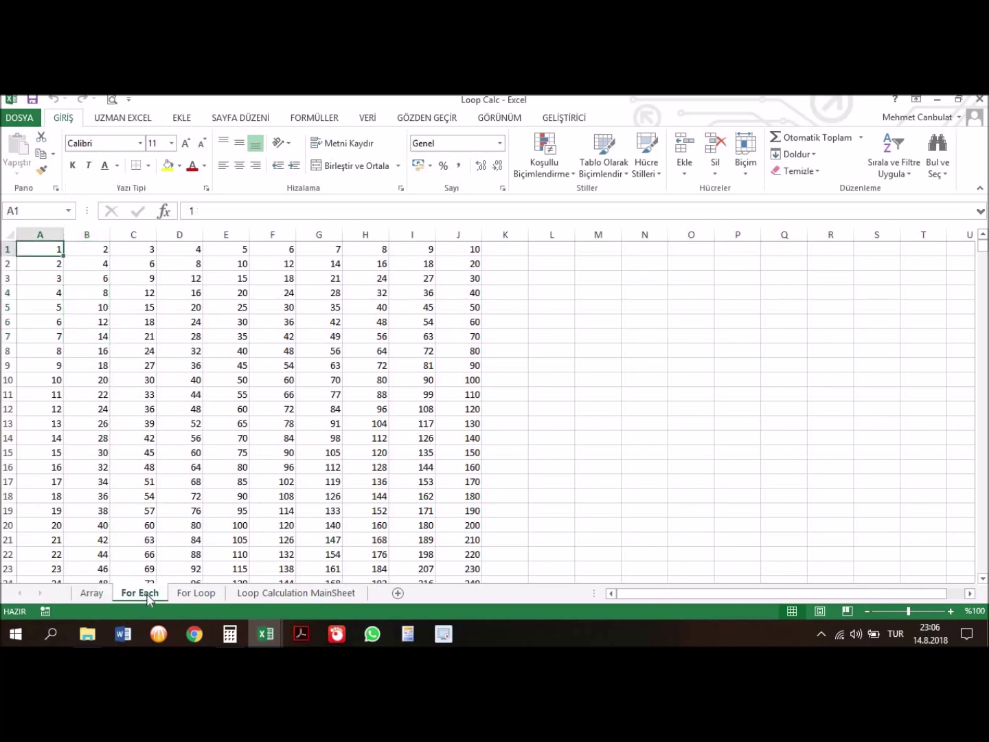
pyautogui.click(191, 591)
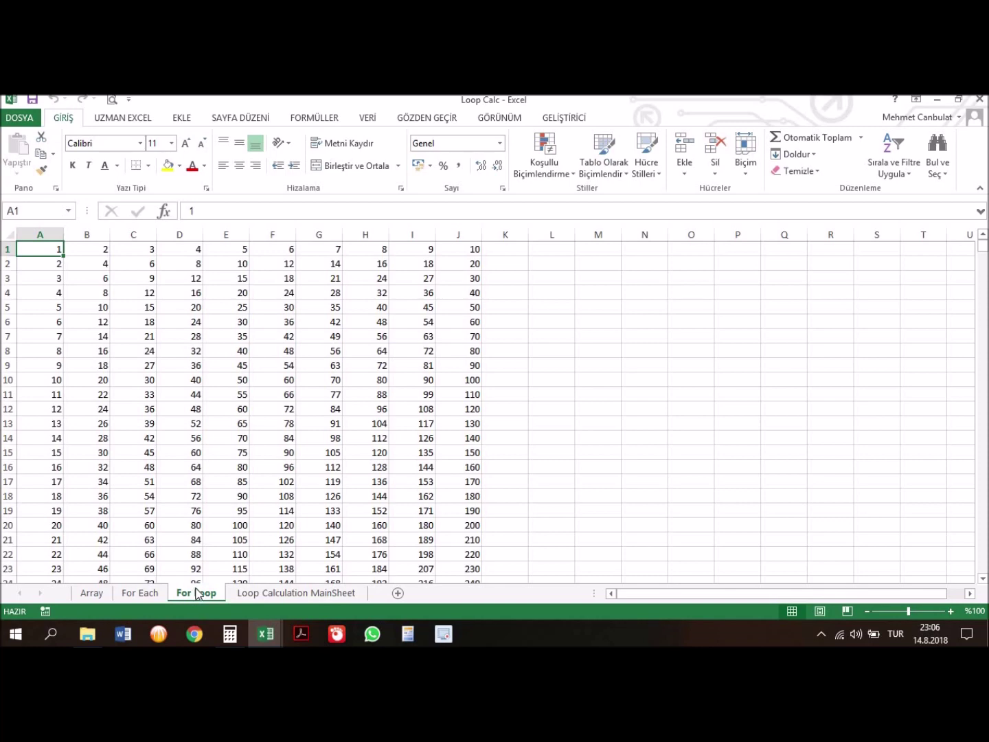
pyautogui.click(275, 629)
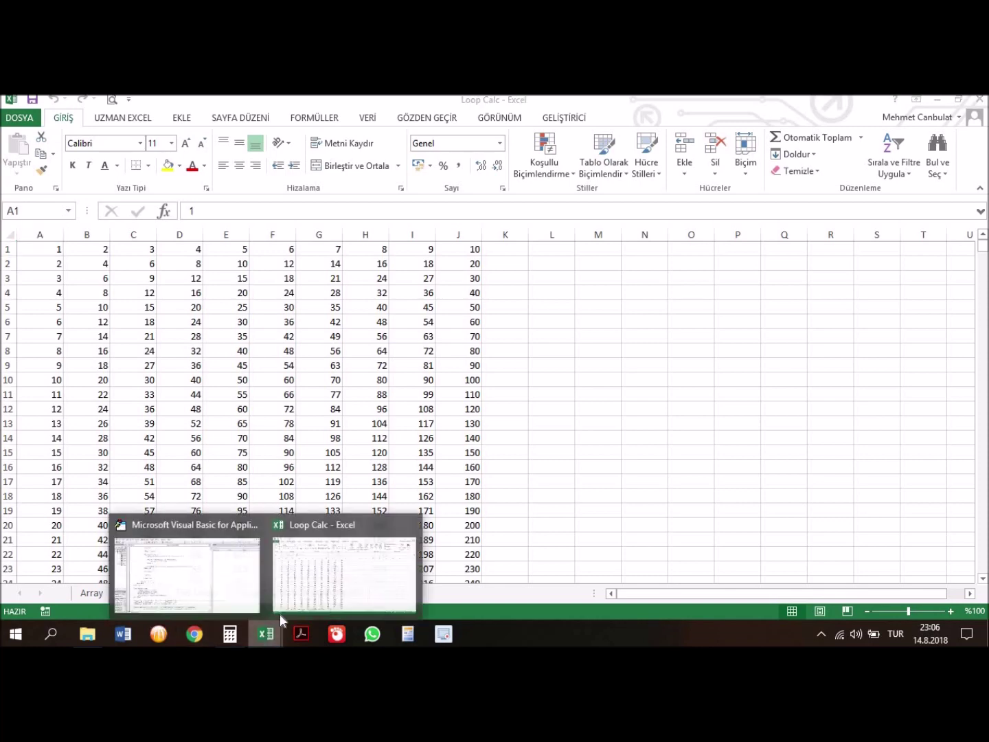
pyautogui.click(225, 560)
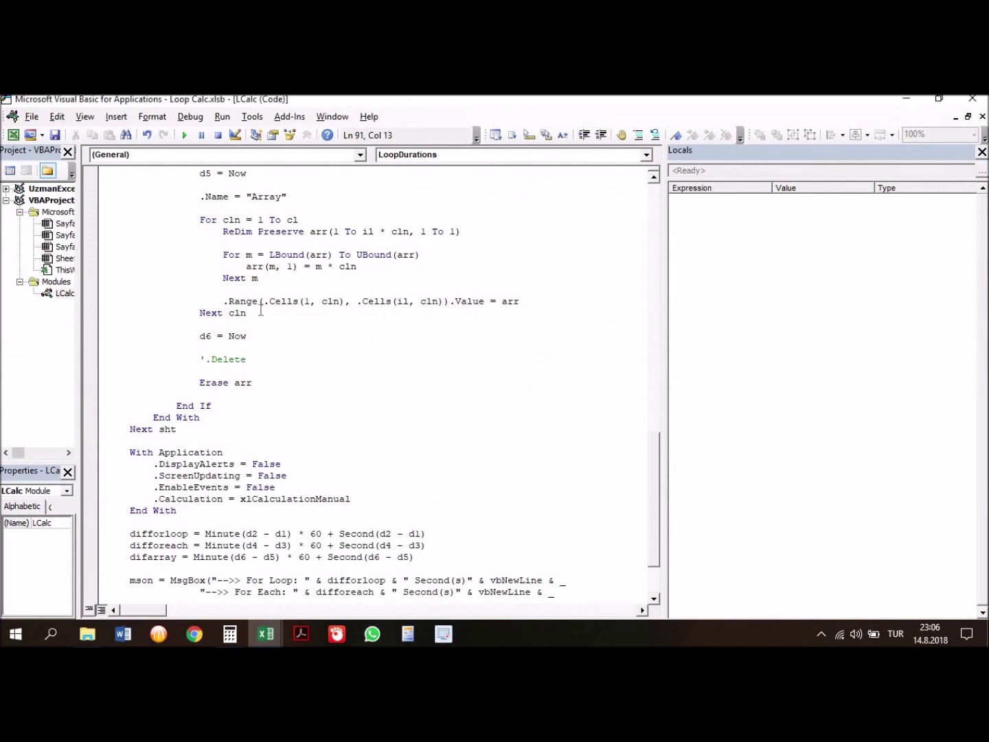
# - Select the LCalc code from d3 = Now through '.Delete, then return to Excel
pyautogui.click(218, 349)
pyautogui.click(218, 362)
pyautogui.press('Up')
pyautogui.press('Up')
pyautogui.press('Up')
pyautogui.press('Up')
pyautogui.press('Up')
pyautogui.press('Up')
pyautogui.press('Up')
pyautogui.press('Up')
pyautogui.press('Up')
pyautogui.press('Up')
pyautogui.press('Up')
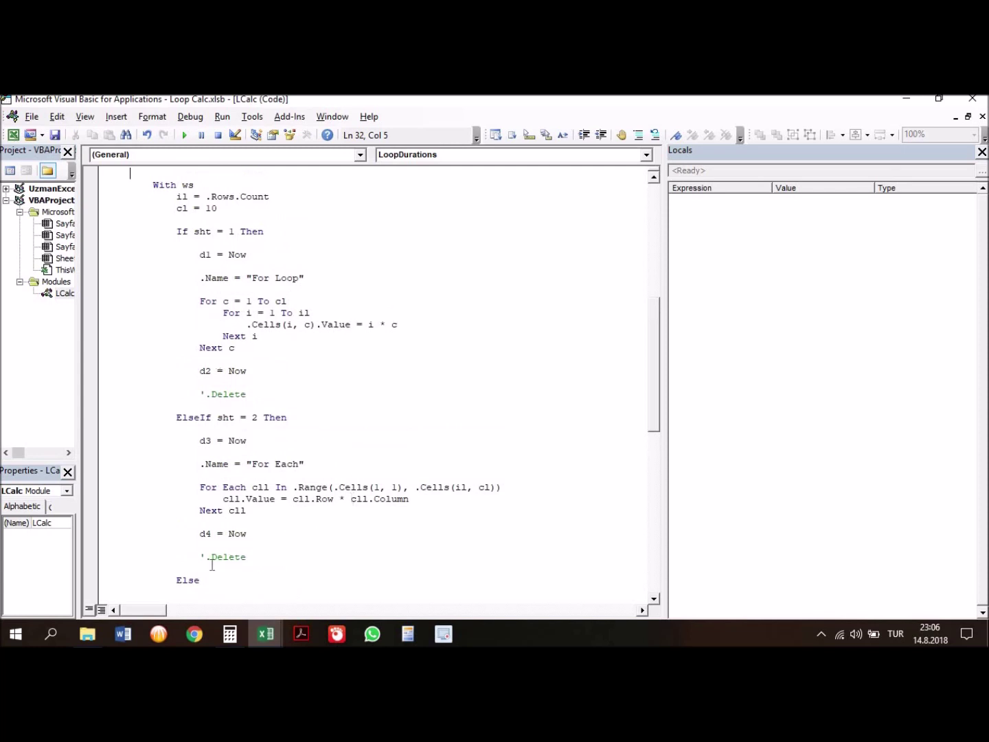
pyautogui.click(255, 555)
pyautogui.keyDown('shift'); pyautogui.click(100, 442); pyautogui.keyUp('shift')
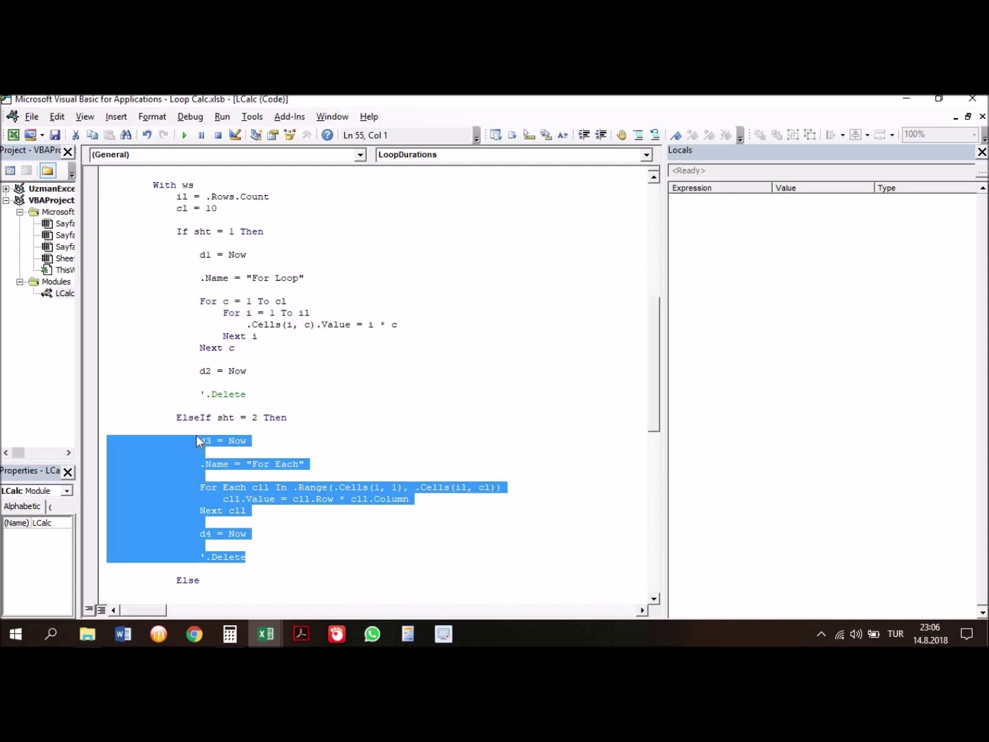
pyautogui.hotkey('alt', 'F11')
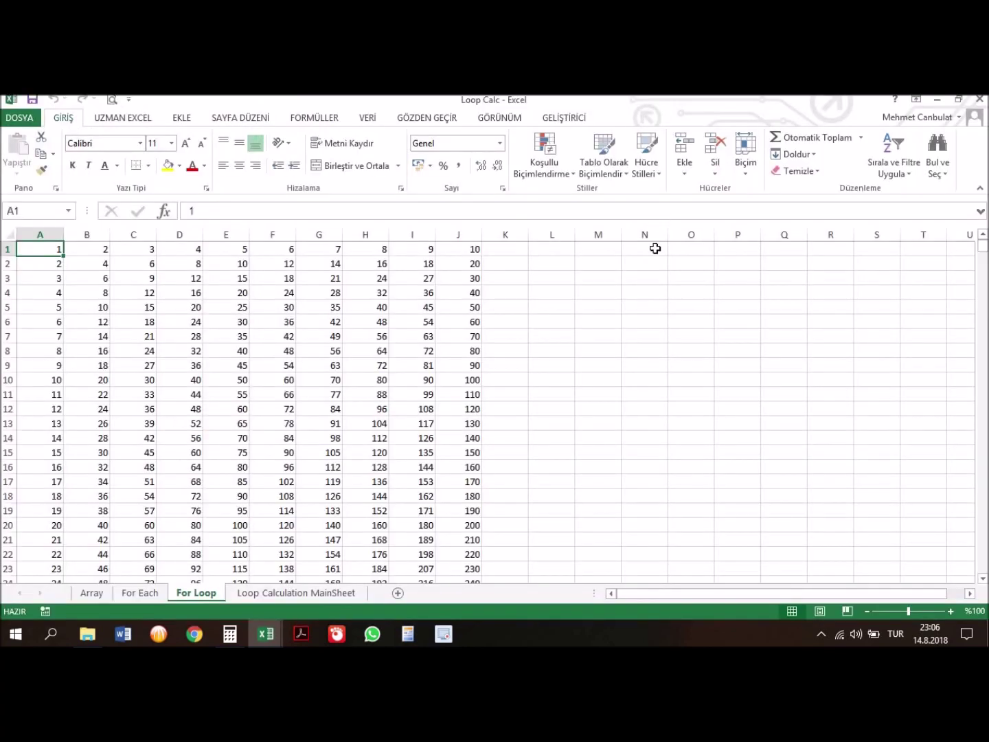
# - Enter timings 89, 87 and 11 in N1:N3
pyautogui.click(654, 252)
pyautogui.write('89')
pyautogui.press('Return')
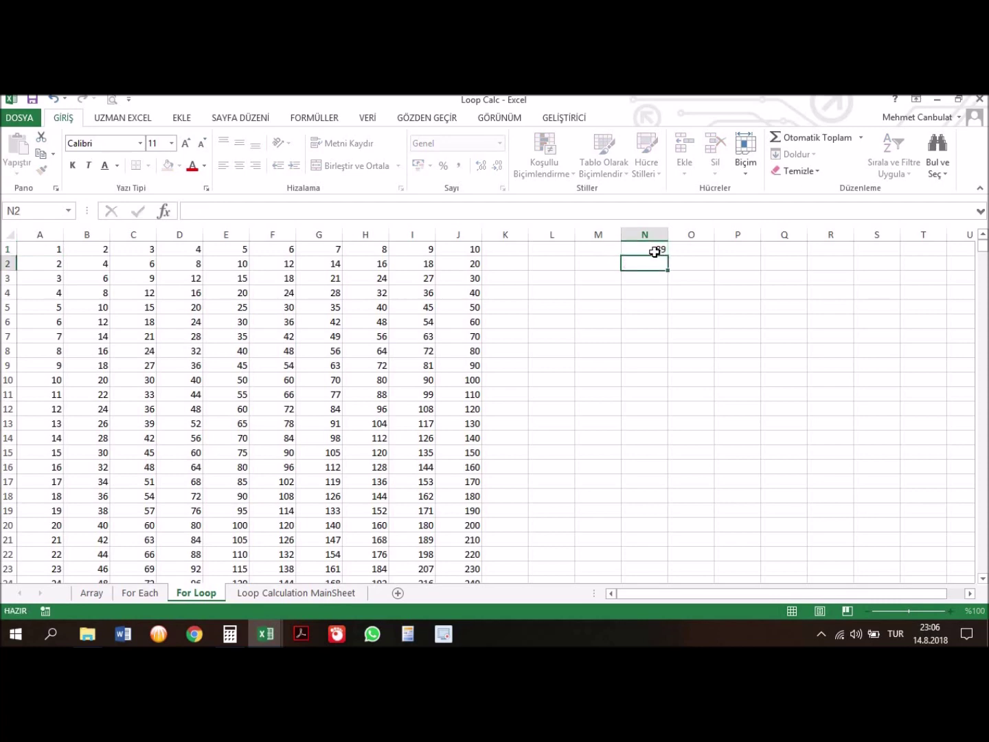
pyautogui.write('87')
pyautogui.press('Return')
pyautogui.write('11')
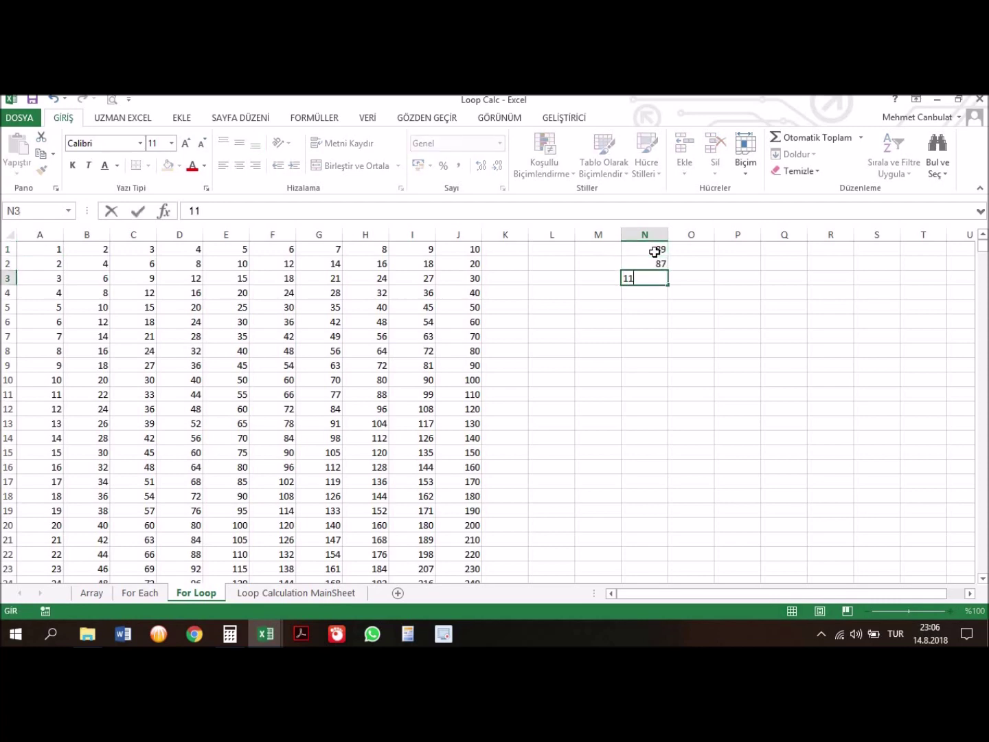
pyautogui.press('Return')
# - Enter timings 89, 85 and 9 in O1:O3
pyautogui.press('Up')
pyautogui.press('Up')
pyautogui.press('Up')
pyautogui.press('Right')
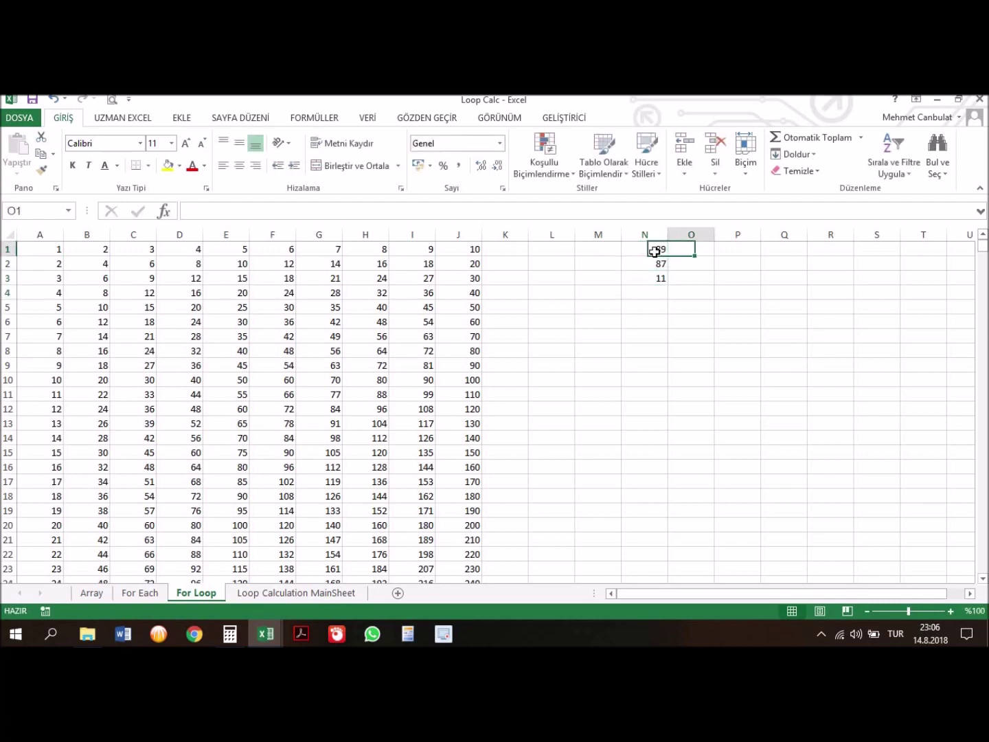
pyautogui.write('89')
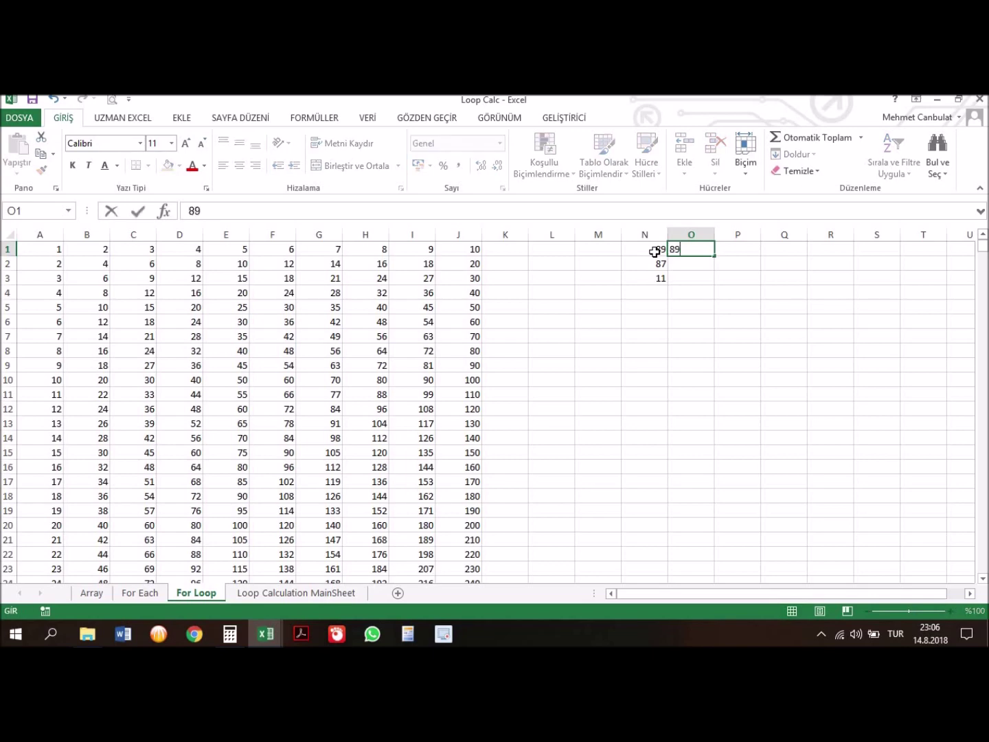
pyautogui.press('Return')
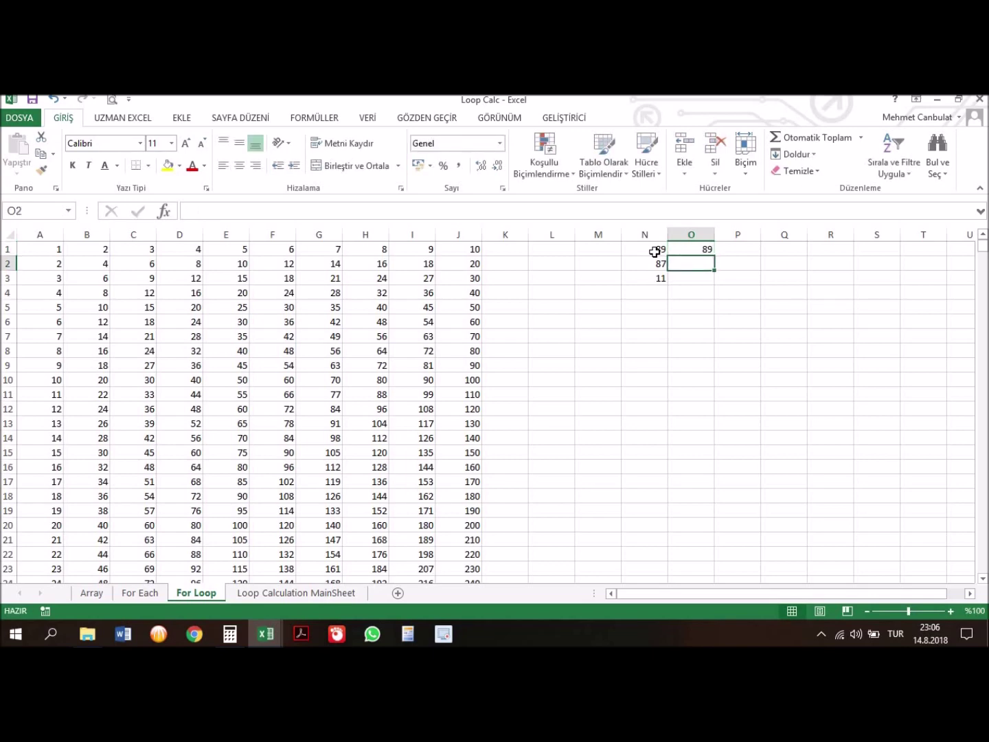
pyautogui.write('85')
pyautogui.press('Return')
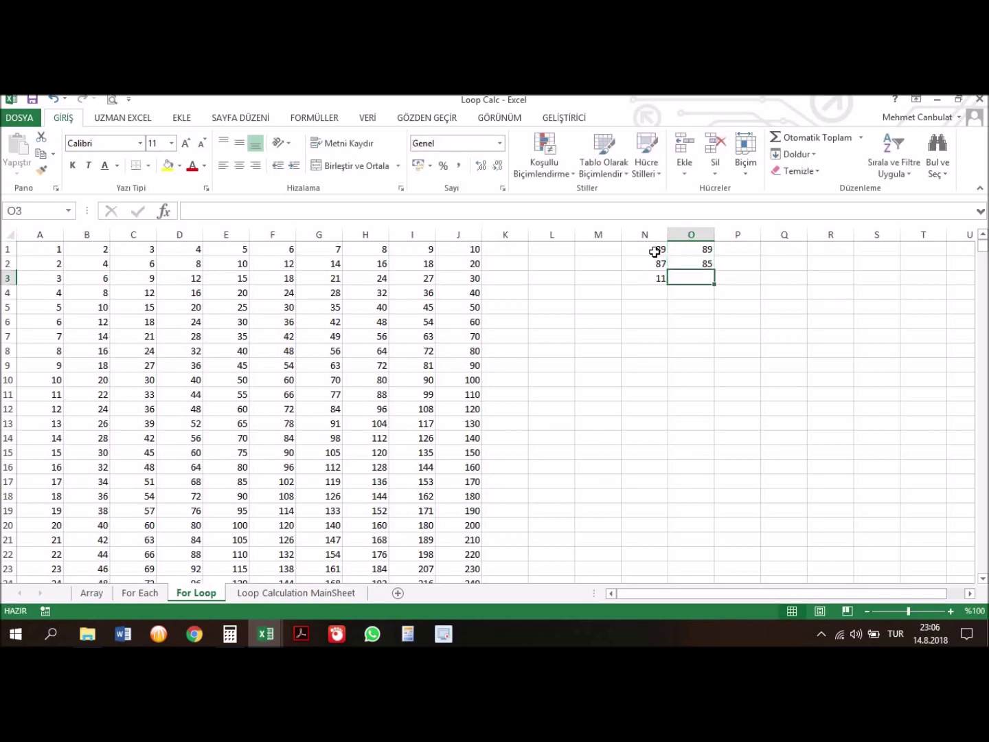
pyautogui.write('9')
pyautogui.press('Return')
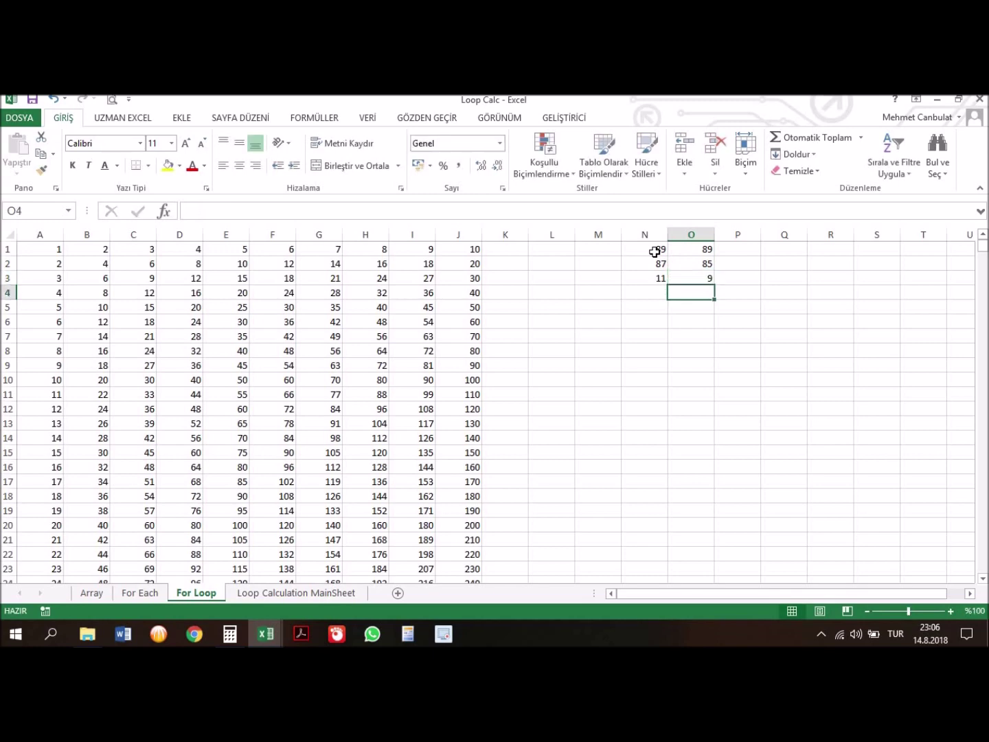
# - Clear N1:O3 and switch back to the VBA editor
pyautogui.click(655, 252)
pyautogui.hotkey('shift', 'Down')
pyautogui.hotkey('shift', 'Down')
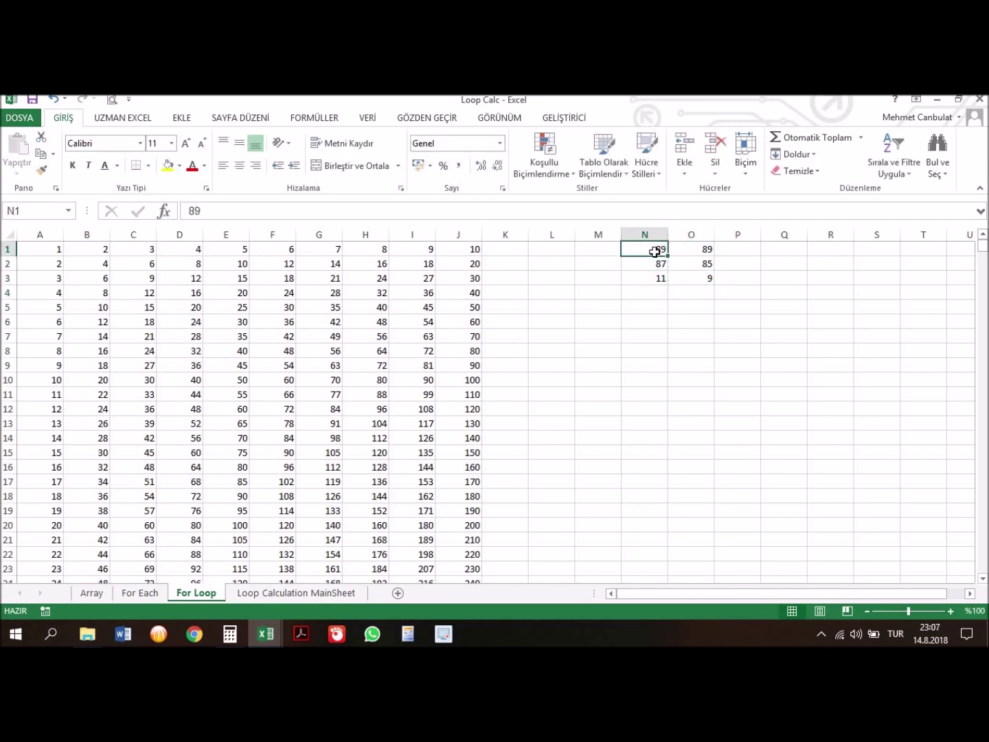
pyautogui.hotkey('shift', 'Right')
pyautogui.hotkey('ctrl', 'shift', 'Down')
pyautogui.hotkey('ctrl', 'shift', 'Up')
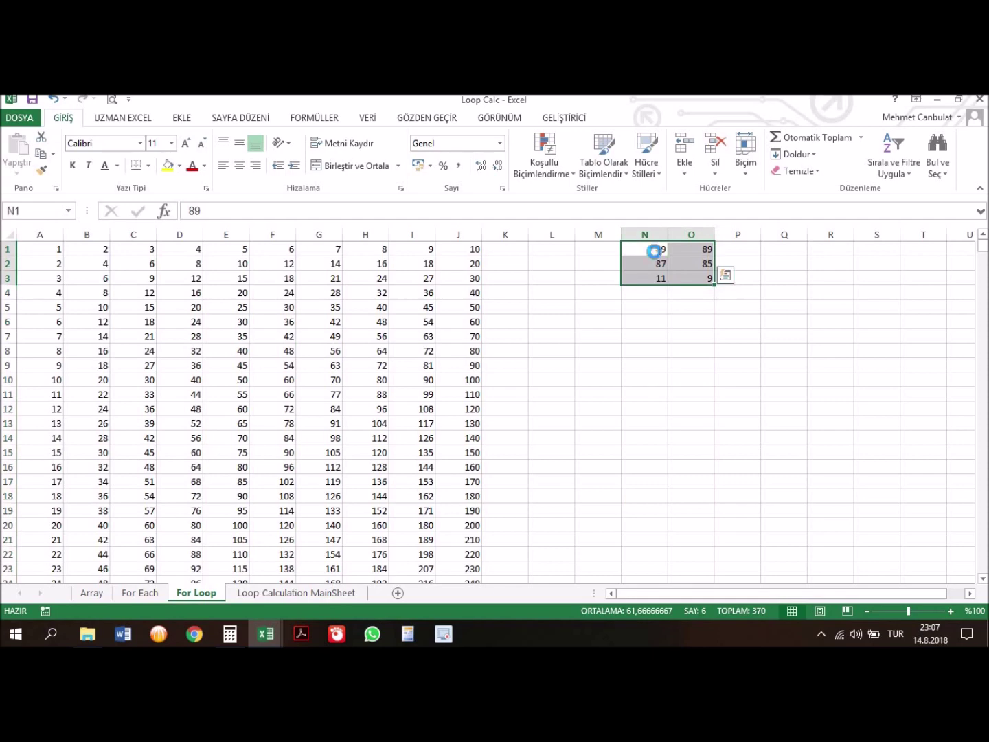
pyautogui.press('Delete')
pyautogui.hotkey('alt', 'F11')
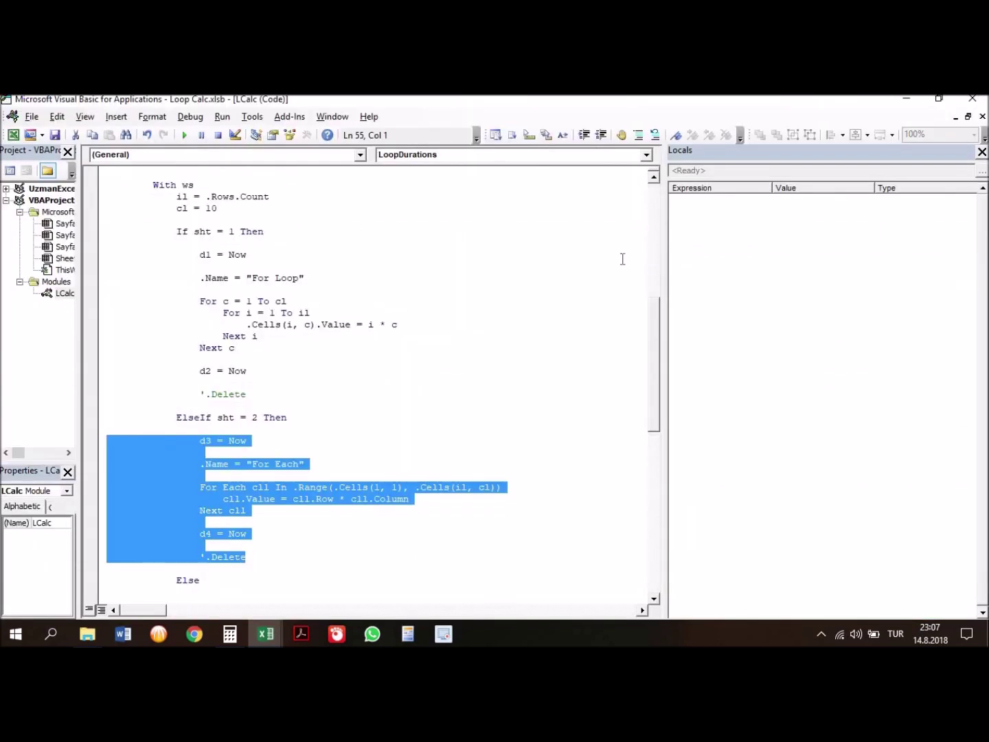
# - Snap Excel to the left half, the VBA editor to the right, and close Locals
pyautogui.click(460, 383)
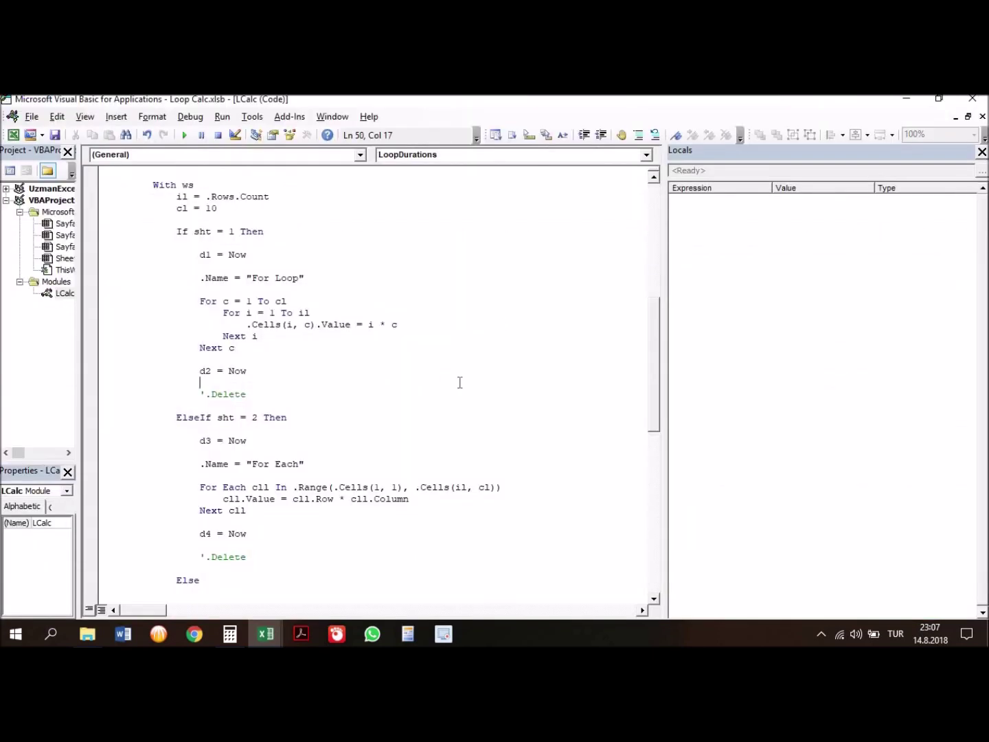
pyautogui.moveTo(508, 403); pyautogui.dragTo(456, 456)
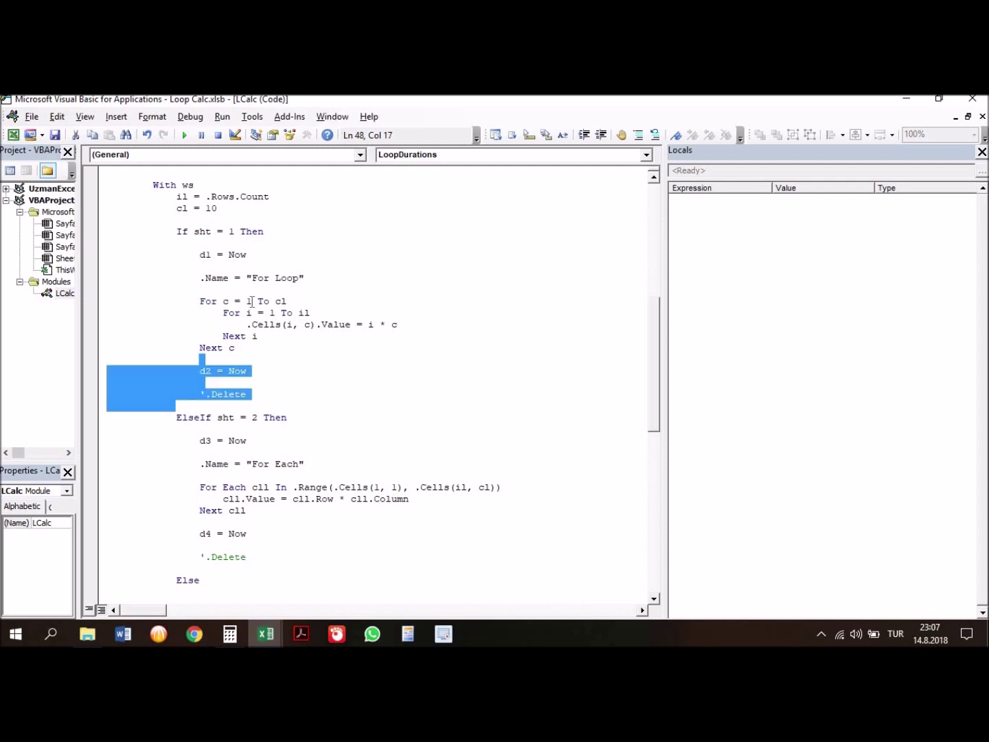
pyautogui.click(457, 456)
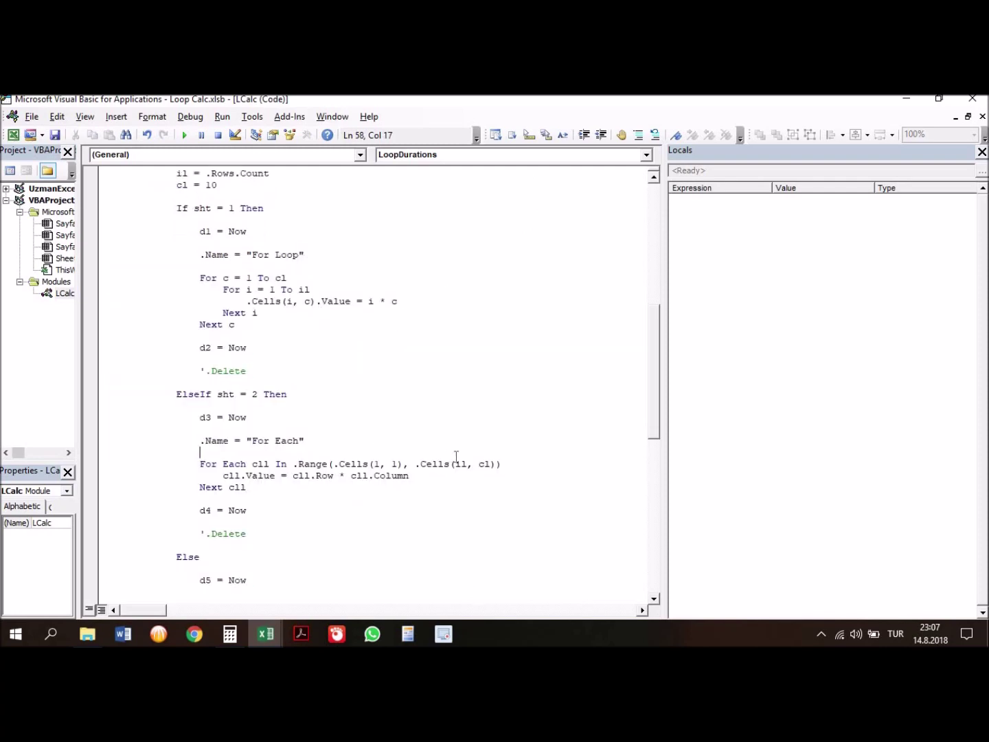
pyautogui.hotkey('alt', 'F11')
pyautogui.press('super+Left')
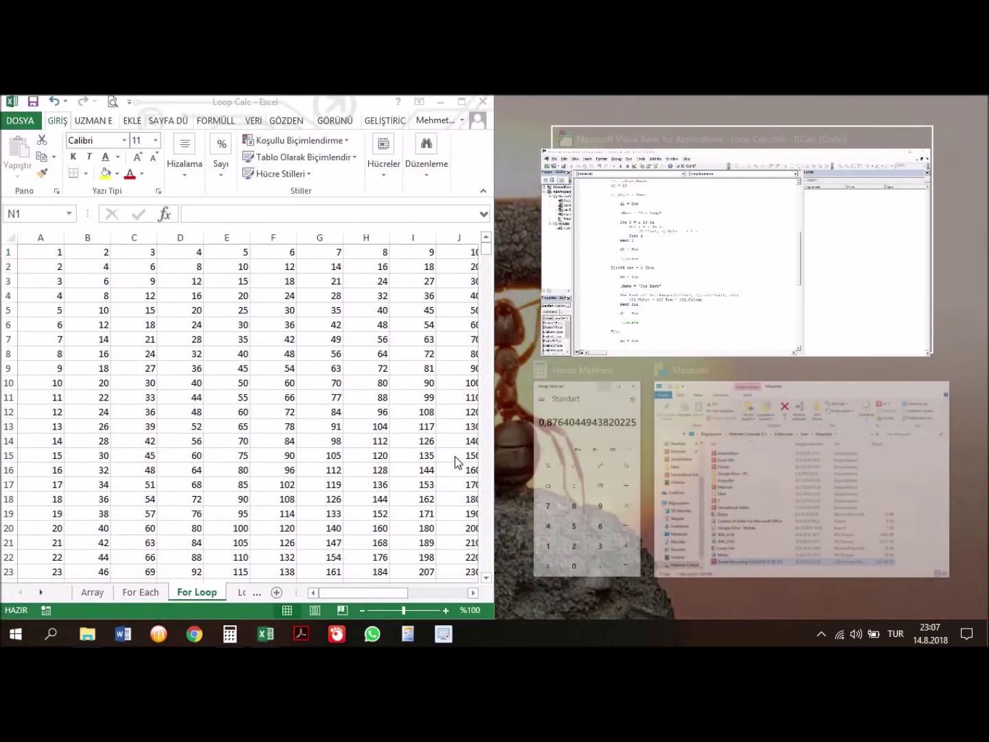
pyautogui.press('Return')
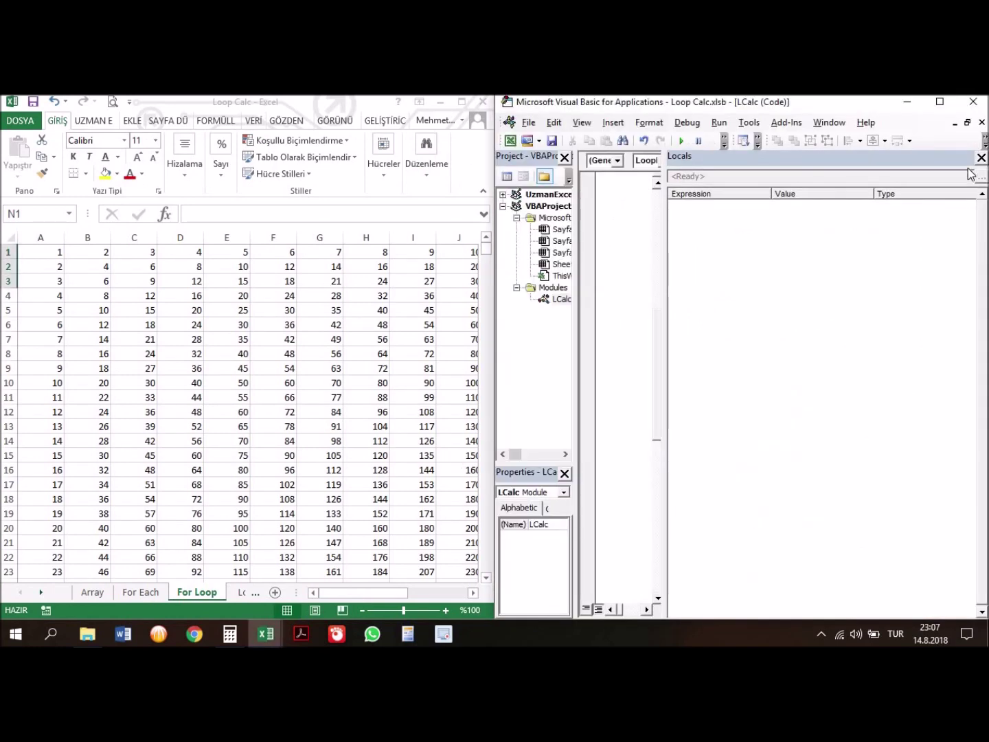
pyautogui.click(982, 157)
# - Compare the For Loop sheet's D3:I17 results with the For Loop and For Each code
pyautogui.moveTo(162, 283); pyautogui.dragTo(419, 485)
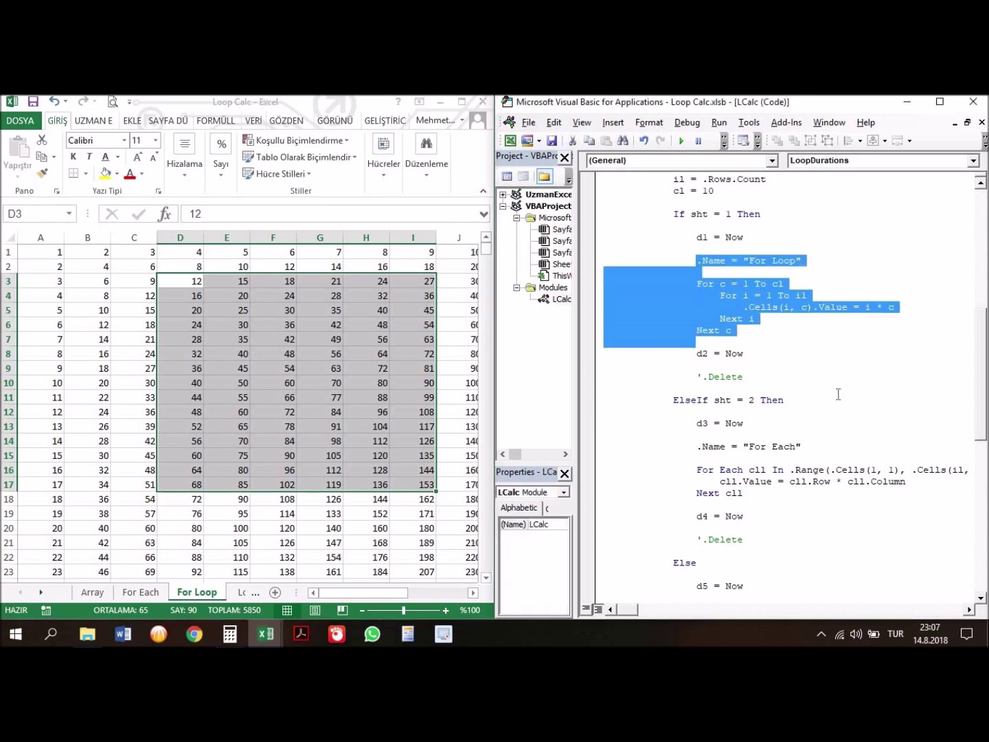
pyautogui.moveTo(675, 245); pyautogui.dragTo(877, 452)
pyautogui.click(877, 452)
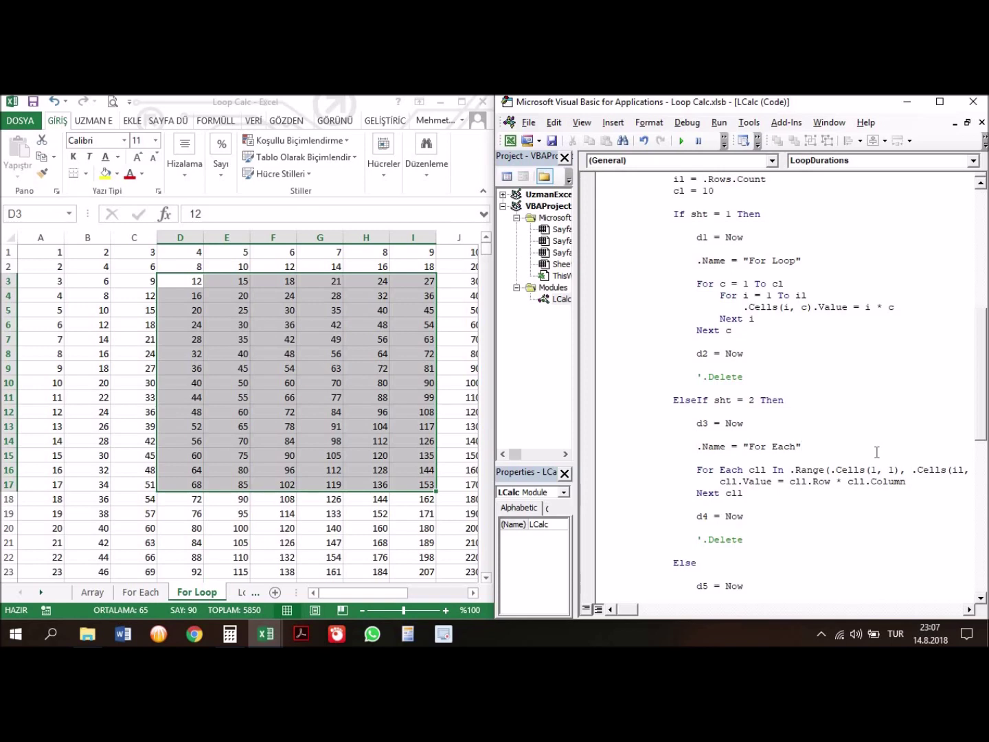
pyautogui.moveTo(738, 272); pyautogui.dragTo(793, 481)
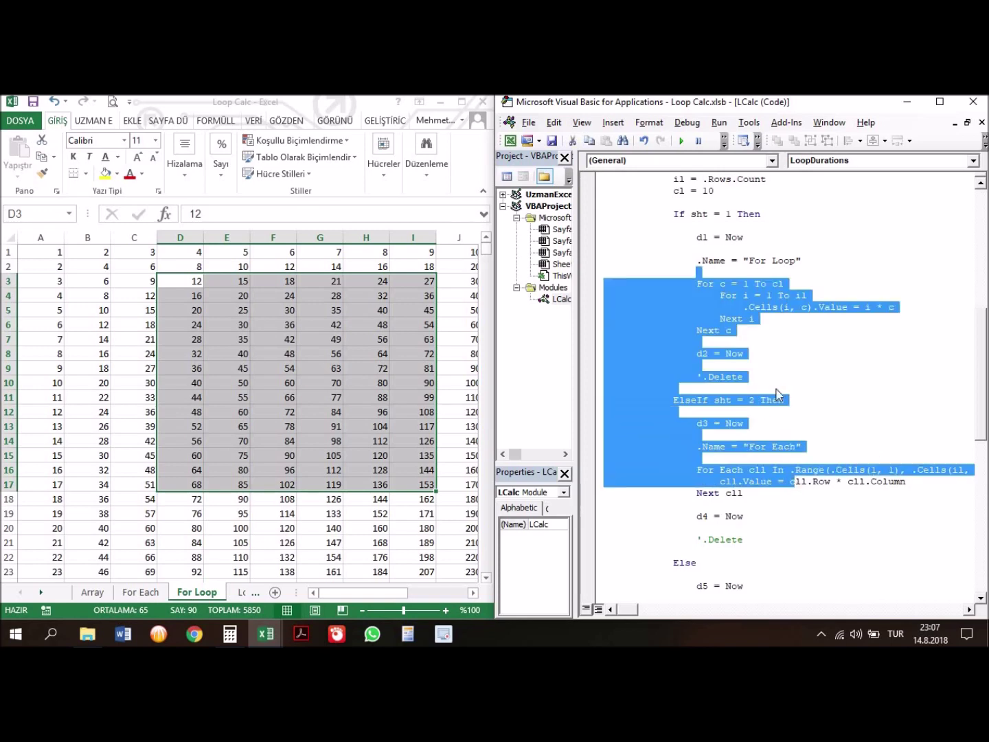
pyautogui.click(167, 371)
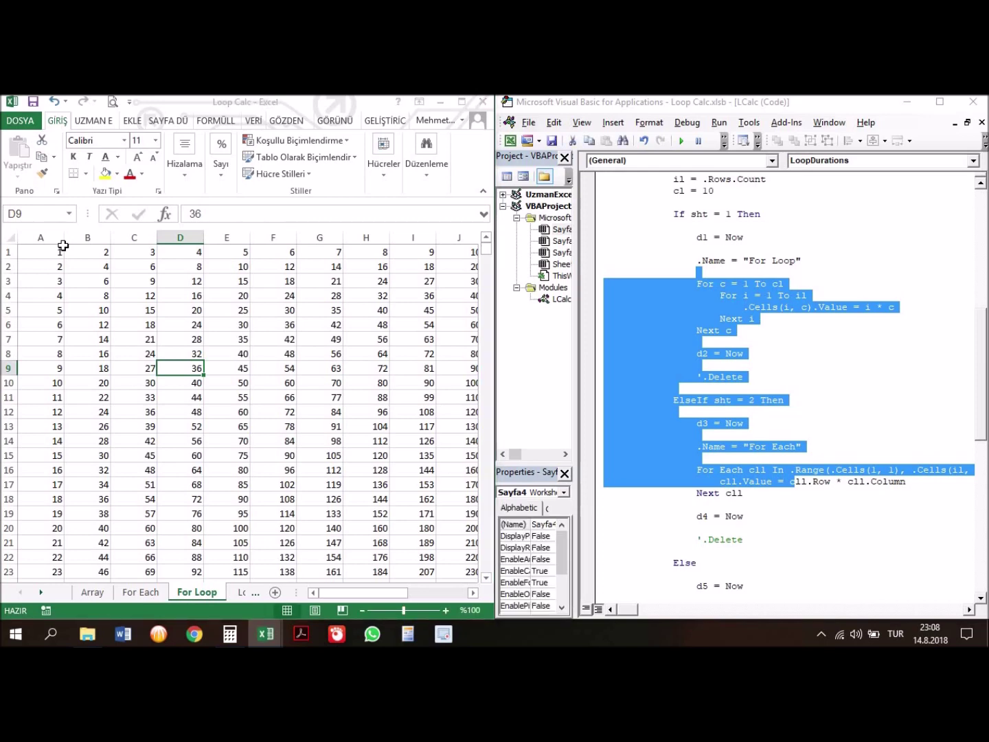
# - Replace .Rows.Count with 10000 on the il = line and run LoopDurations
pyautogui.click(675, 514)
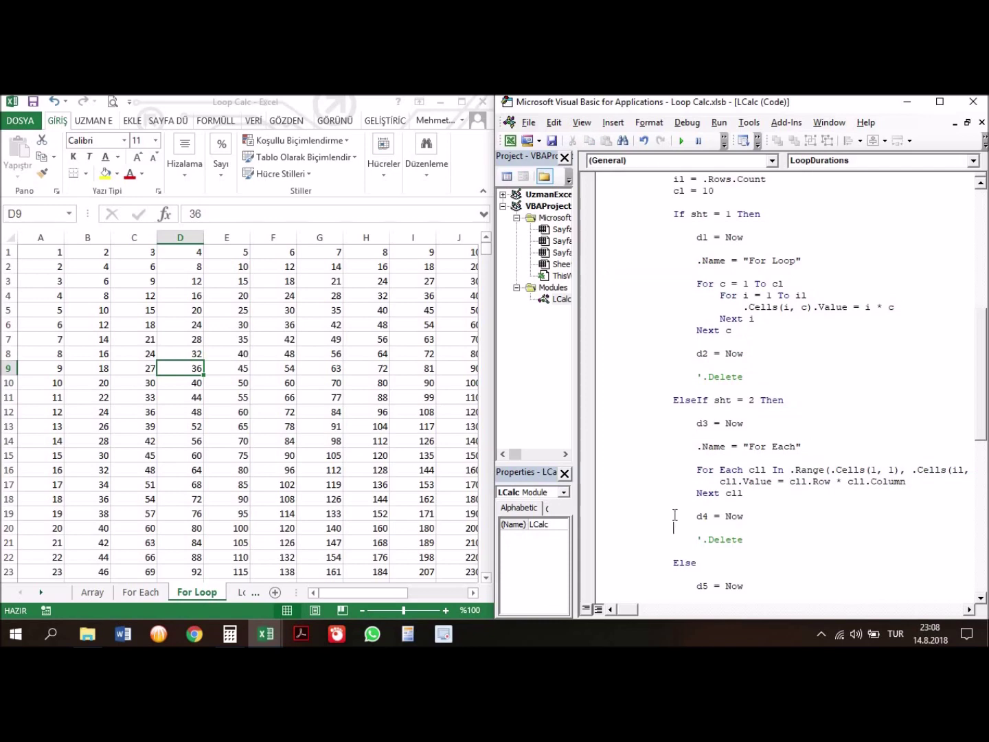
pyautogui.scroll(-6, 675, 515)
pyautogui.scroll(-5, 674, 515)
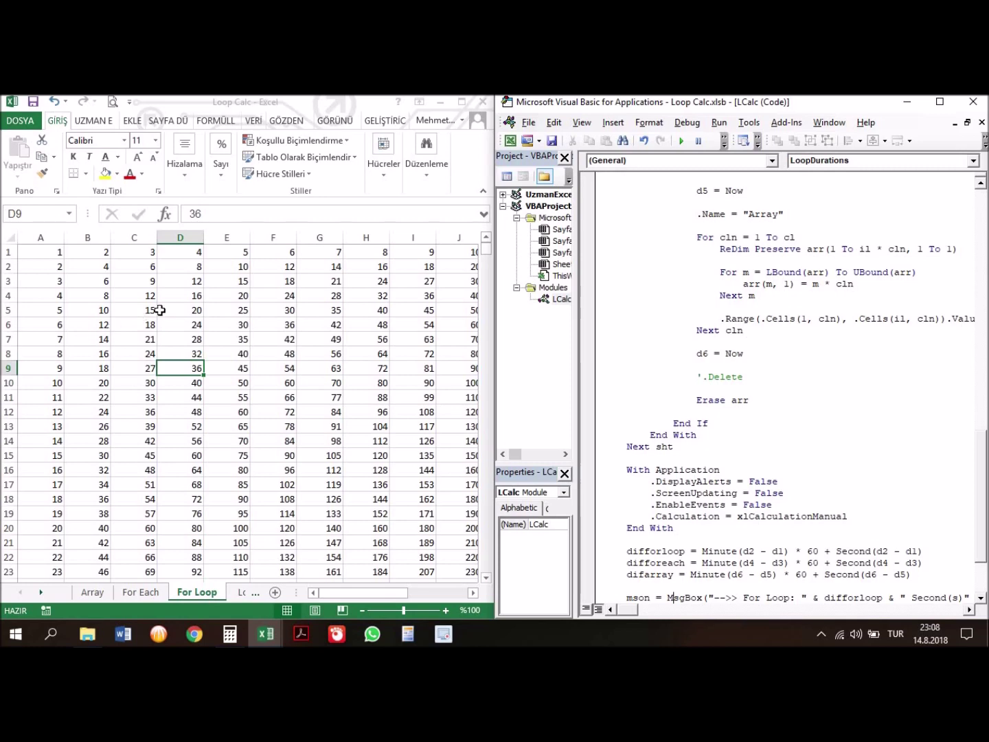
pyautogui.click(846, 341)
pyautogui.press('Up')
pyautogui.press('Up')
pyautogui.press('Up')
pyautogui.press('Up')
pyautogui.press('Up')
pyautogui.press('Up')
pyautogui.press('Up')
pyautogui.press('Up')
pyautogui.press('Up')
pyautogui.press('Up')
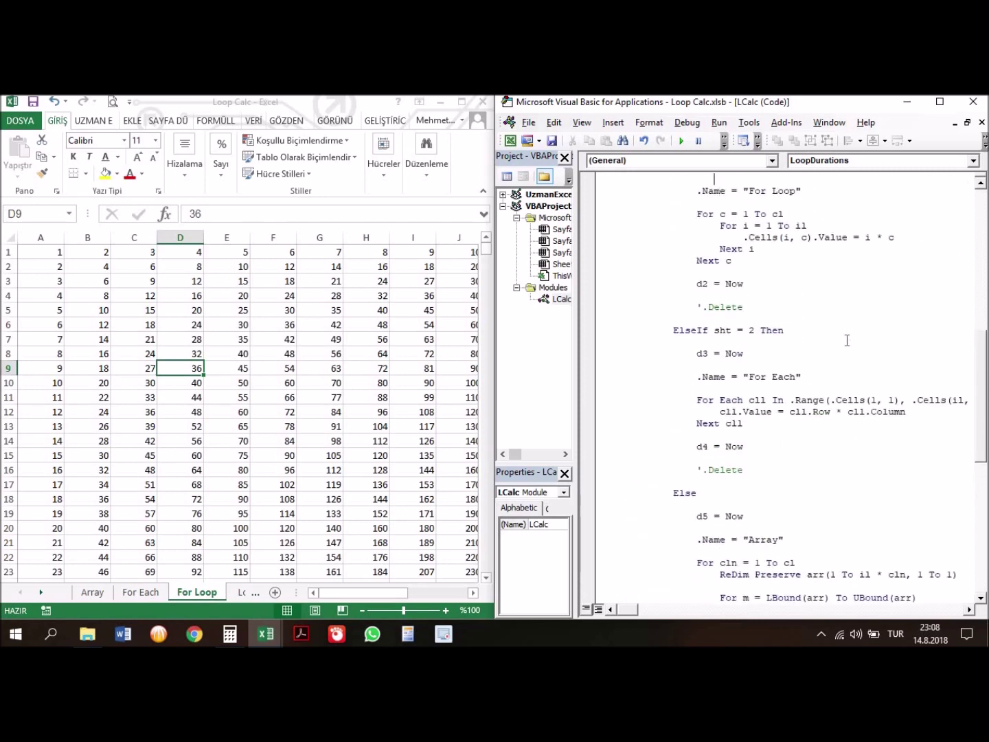
pyautogui.press('Up')
pyautogui.press('Up')
pyautogui.press('Up')
pyautogui.click(768, 215)
pyautogui.moveTo(739, 214); pyautogui.dragTo(703, 212)
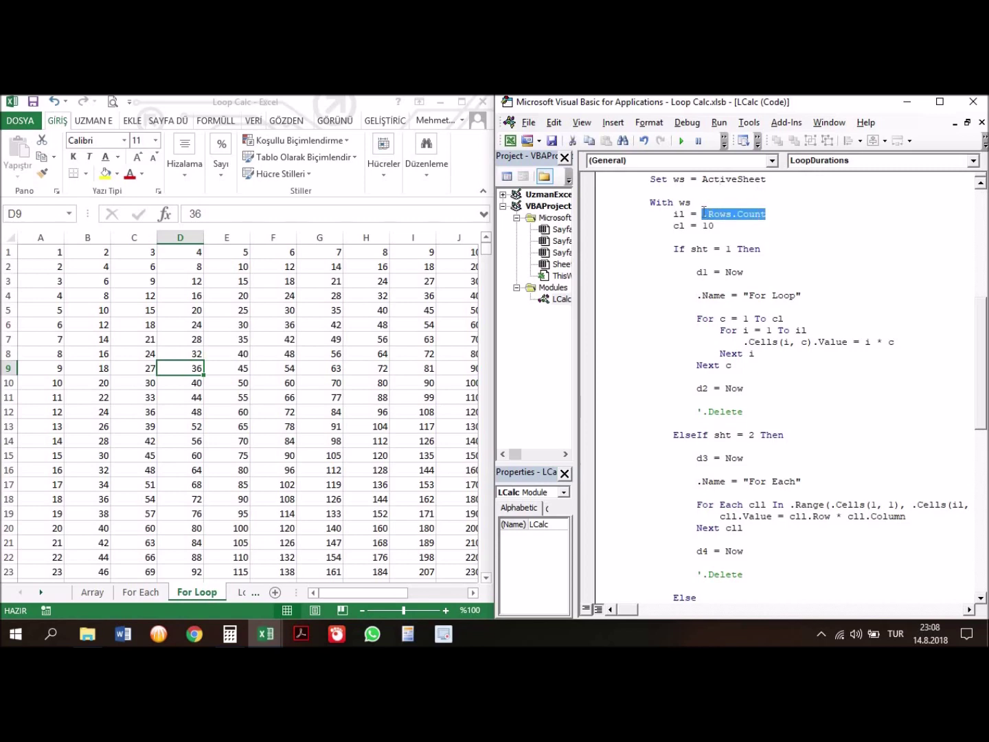
pyautogui.write('10000')
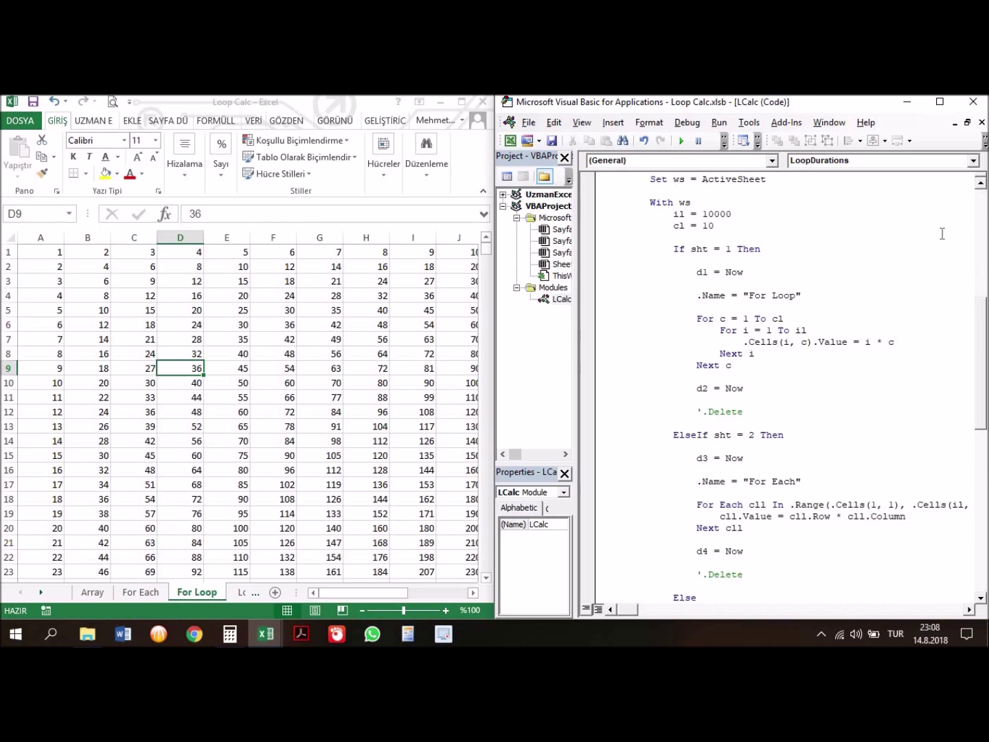
pyautogui.click(682, 140)
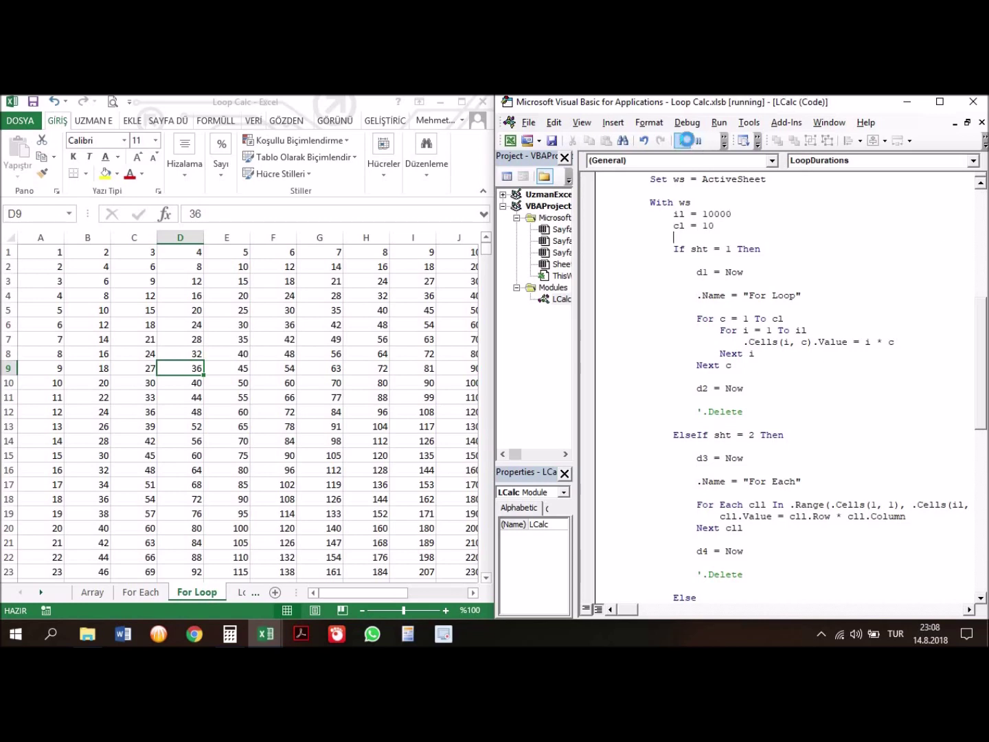
# - Confirm the sheet-deletion prompt and dismiss the 10000-row results of 1, 0 and 0 seconds
pyautogui.press('Return')
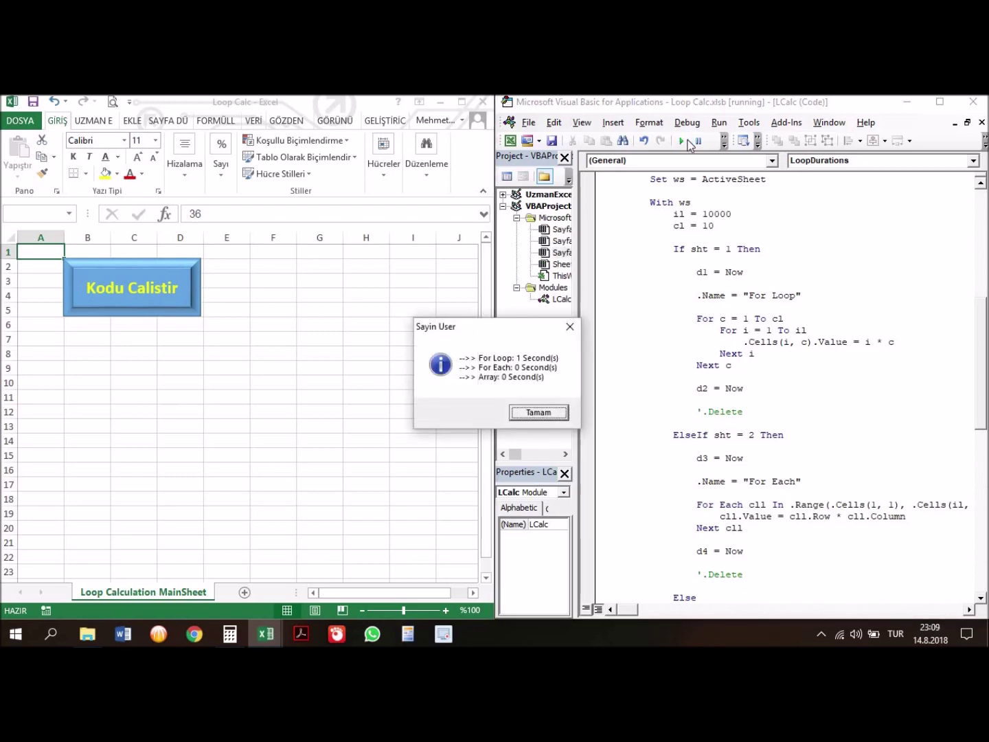
pyautogui.press('Return')
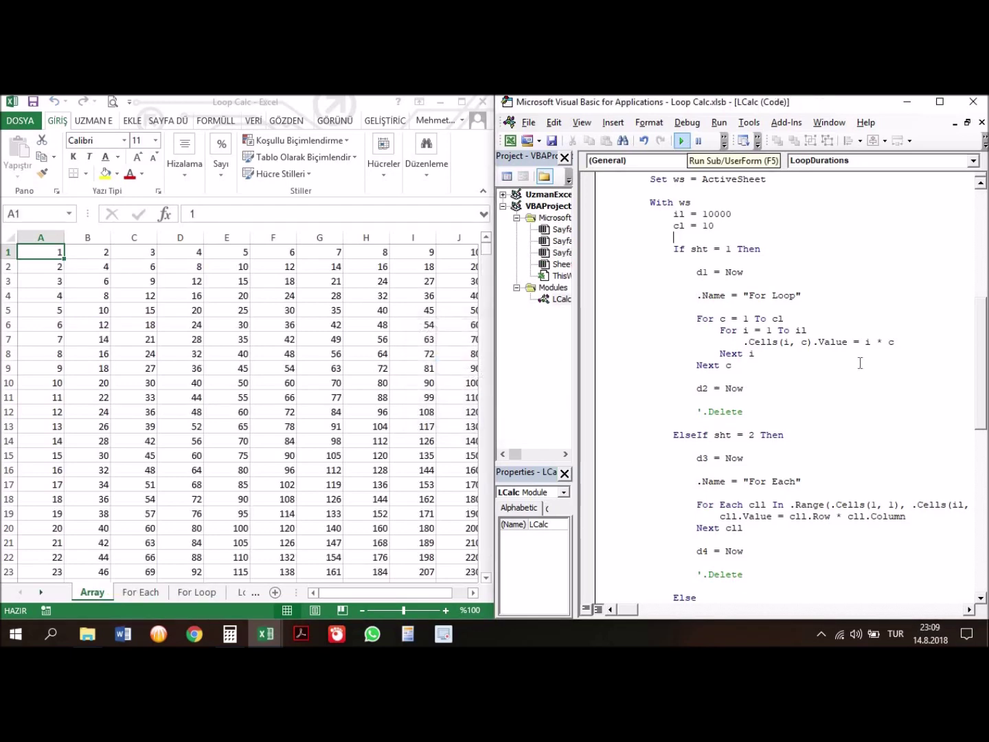
pyautogui.click(702, 412)
# - Remove the apostrophes from the commented .Delete lines in LoopDurations
pyautogui.press('BackSpace')
pyautogui.press('Down')
pyautogui.press('Down')
pyautogui.press('Down')
pyautogui.press('Down')
pyautogui.press('Down')
pyautogui.press('Delete')
pyautogui.press('Down')
pyautogui.press('Down')
pyautogui.press('Down')
pyautogui.press('Down')
pyautogui.press('Down')
pyautogui.press('Down')
pyautogui.press('Down')
pyautogui.press('Down')
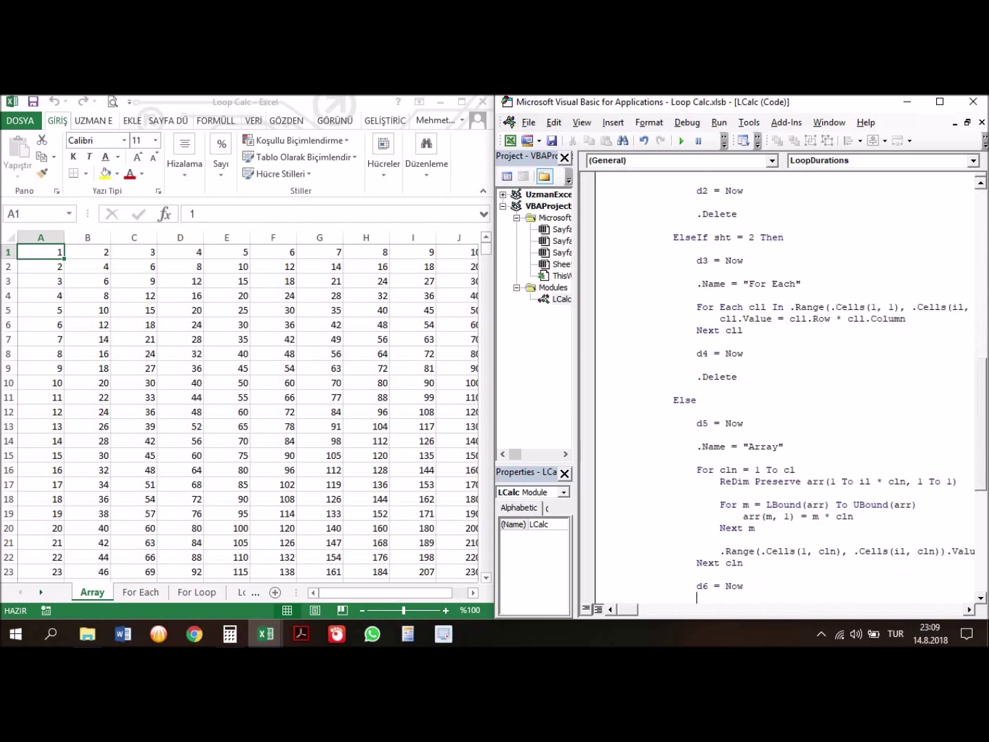
pyautogui.press('Delete')
pyautogui.press('Down')
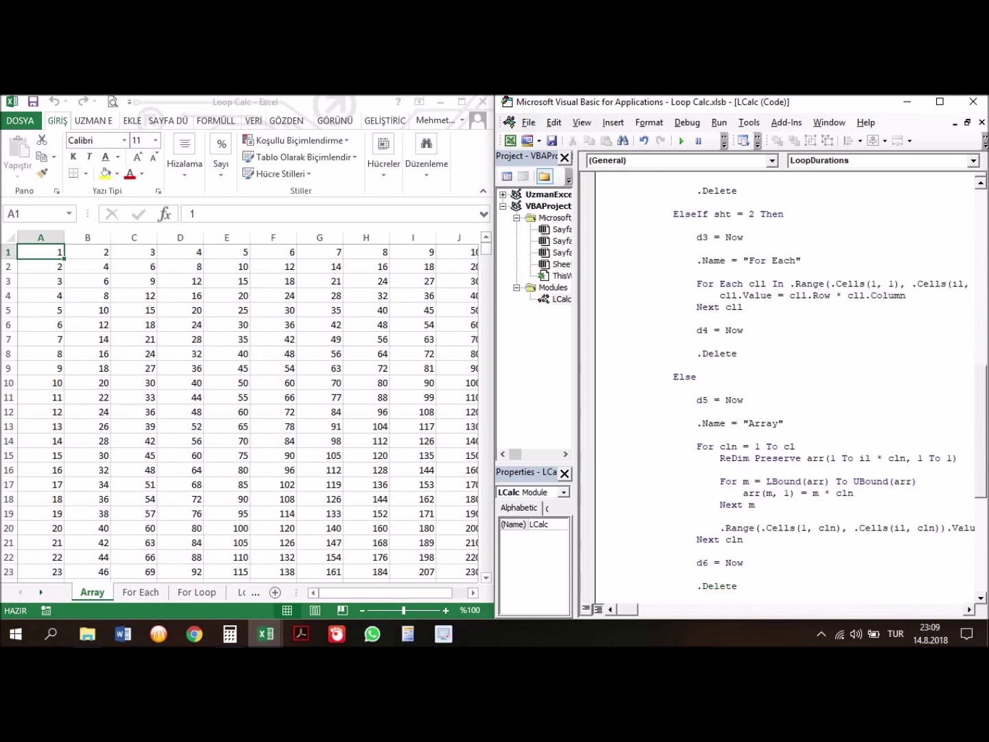
# - Change il to 100000, run the macro and dismiss results of 10, 10 and 1 seconds
pyautogui.press('Up')
pyautogui.press('Up')
pyautogui.press('Up')
pyautogui.press('Up')
pyautogui.press('Up')
pyautogui.press('Up')
pyautogui.press('Up')
pyautogui.press('Up')
pyautogui.press('Up')
pyautogui.press('Up')
pyautogui.press('Up')
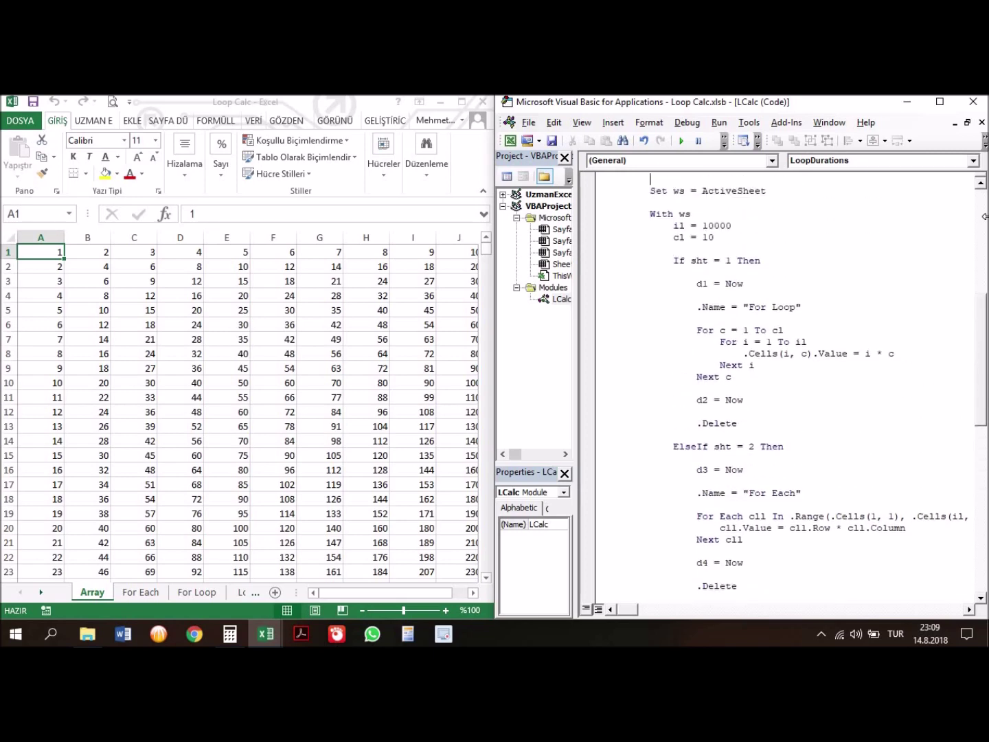
pyautogui.press('Down')
pyautogui.press('Down')
pyautogui.press('Down')
pyautogui.write('0')
pyautogui.click(777, 330)
pyautogui.click(679, 144)
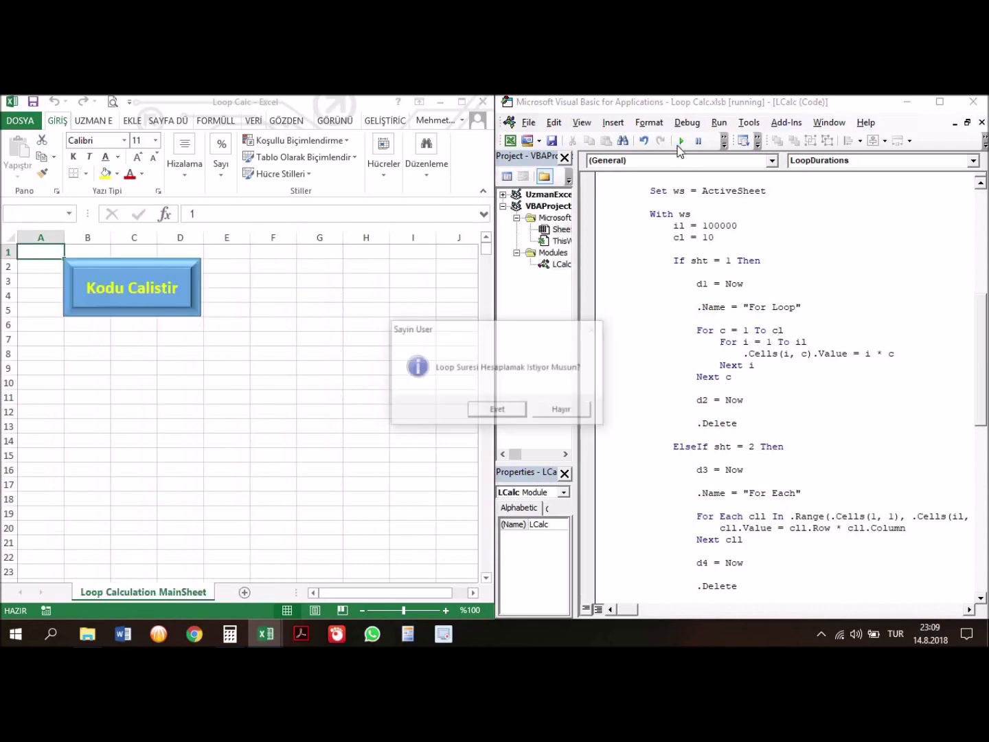
pyautogui.press('Return')
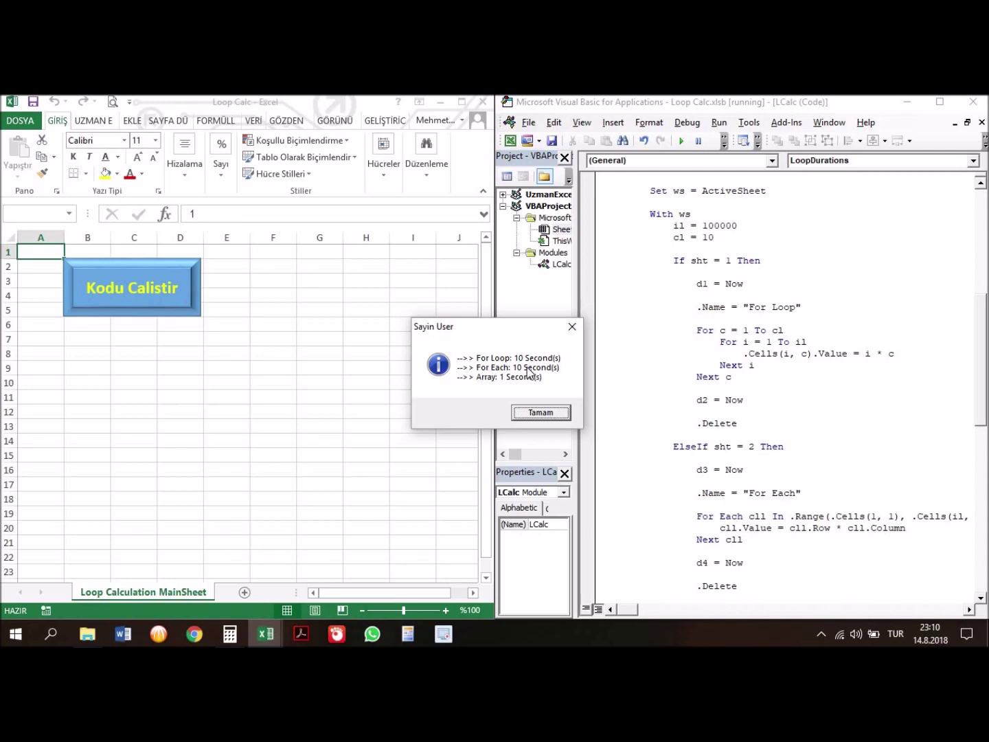
pyautogui.click(543, 412)
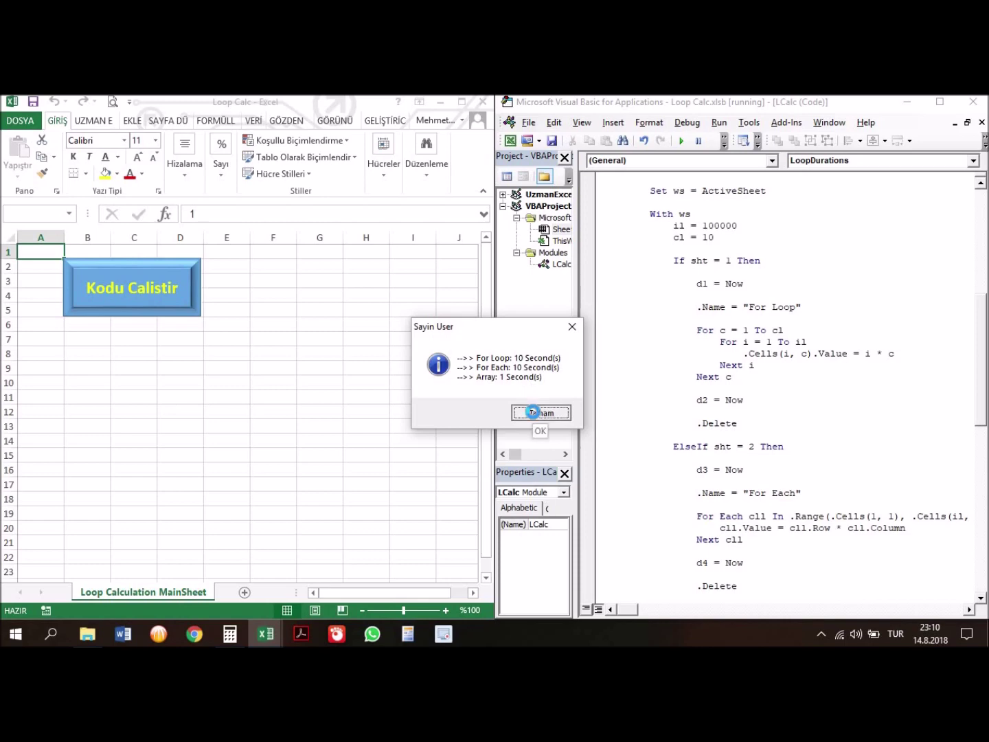
# - Replace 100000 with .Rows.Count, change cl = 10 to cl = 1, and run LoopDurations
pyautogui.doubleClick(720, 226)
pyautogui.write('.row.coun')
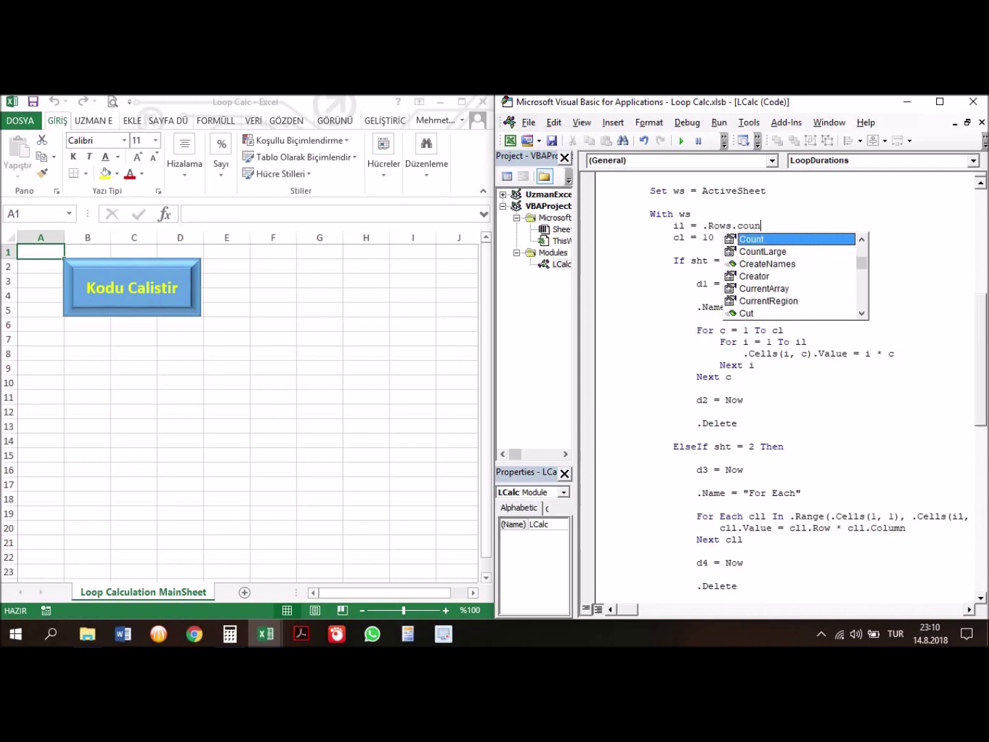
pyautogui.press('Tab')
pyautogui.press('Down')
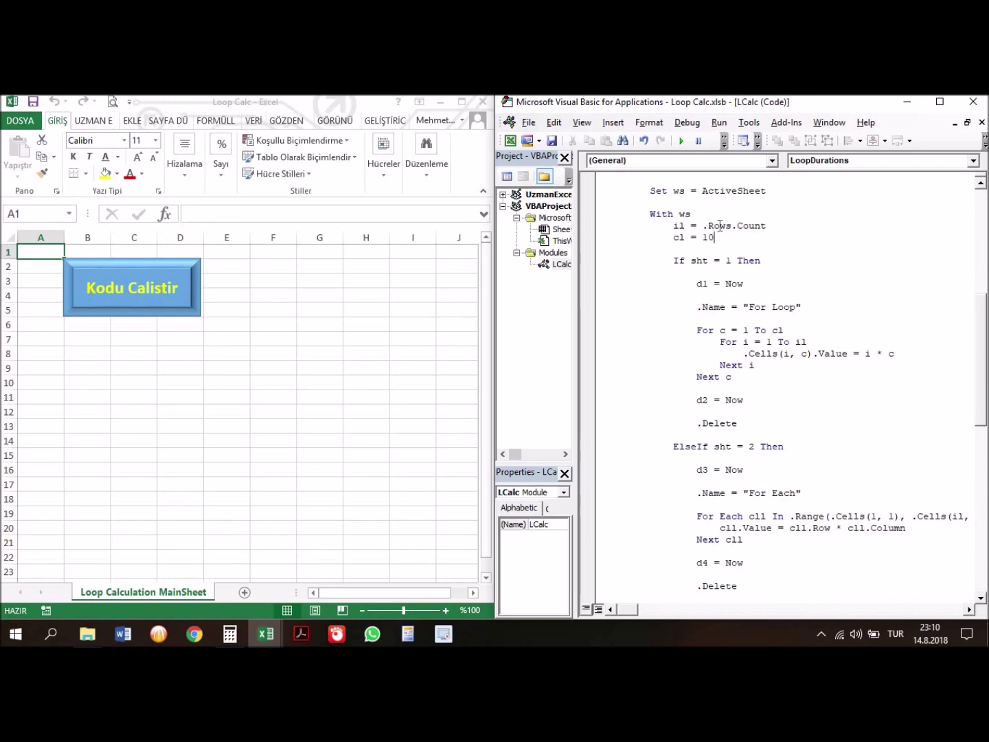
pyautogui.press('BackSpace')
pyautogui.click(683, 142)
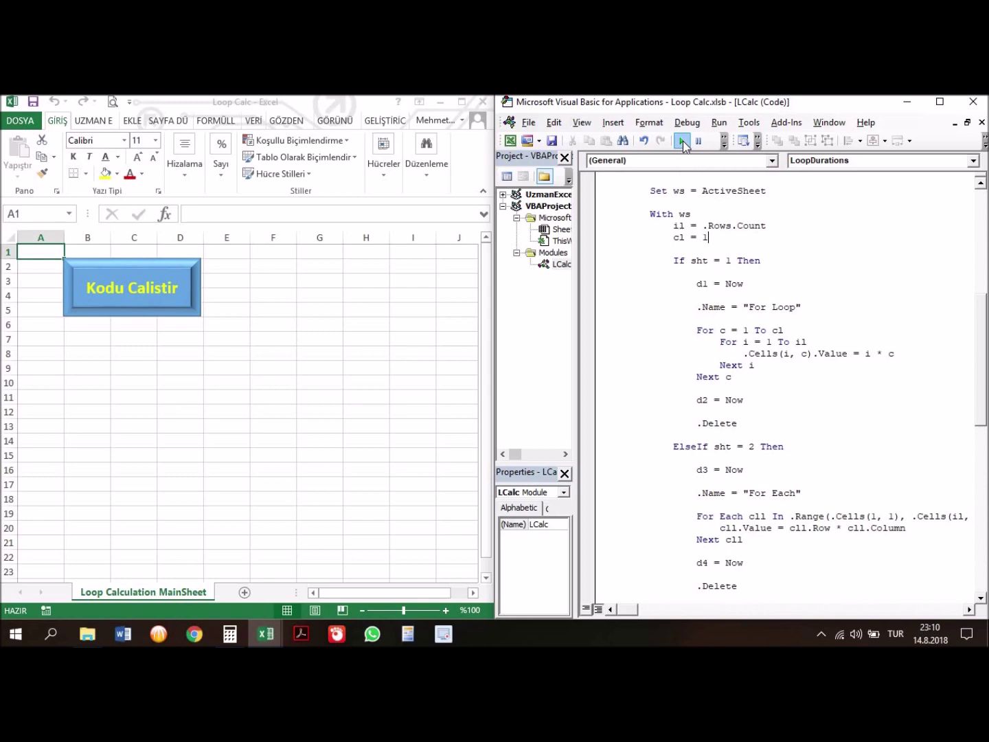
# - Confirm the start prompt; the all-rows, one-column run reports 11, 10 and 1 seconds
pyautogui.press('Return')
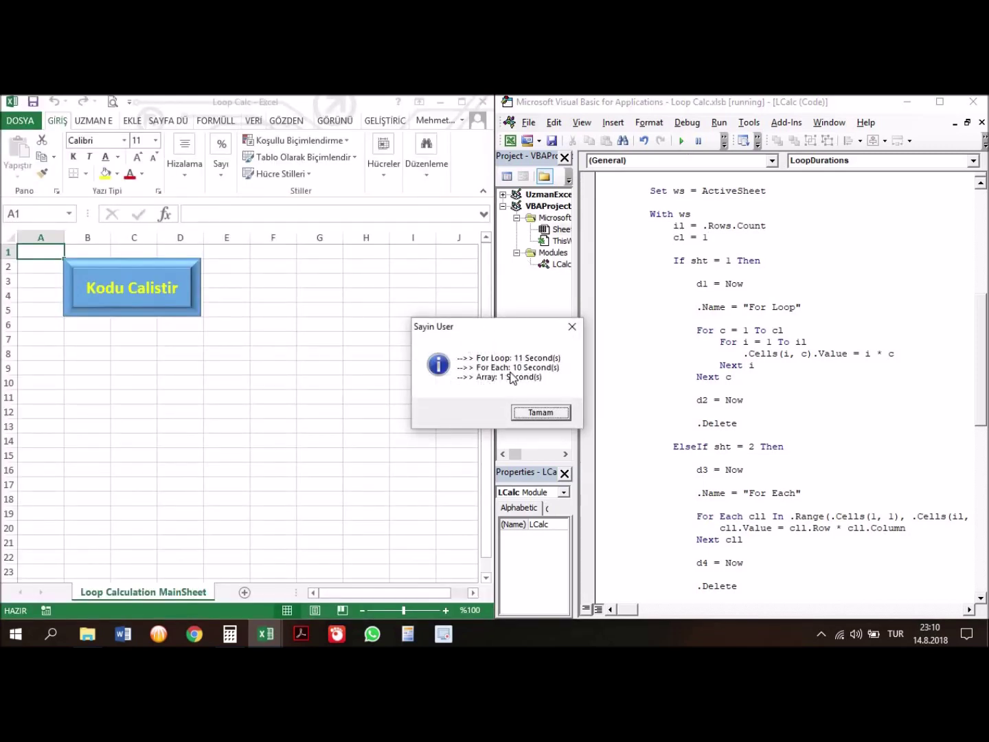
# - Dismiss the loop duration results with Tamam and return to the LoopDurations code below the "For Loop" name line
pyautogui.click(541, 410)
pyautogui.click(727, 317)
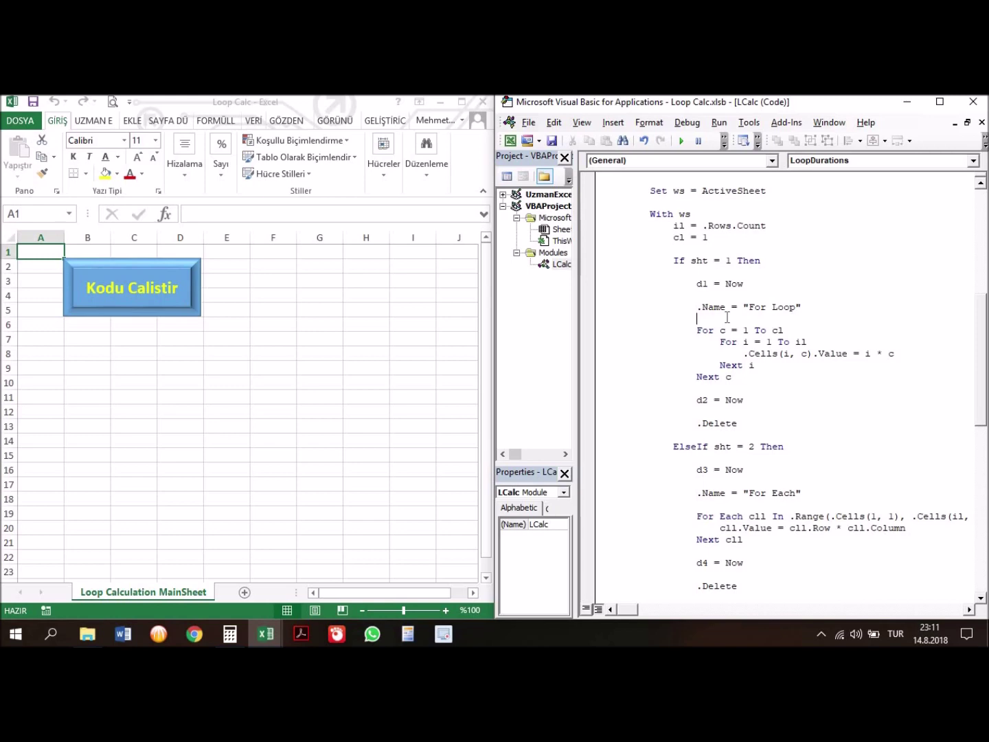